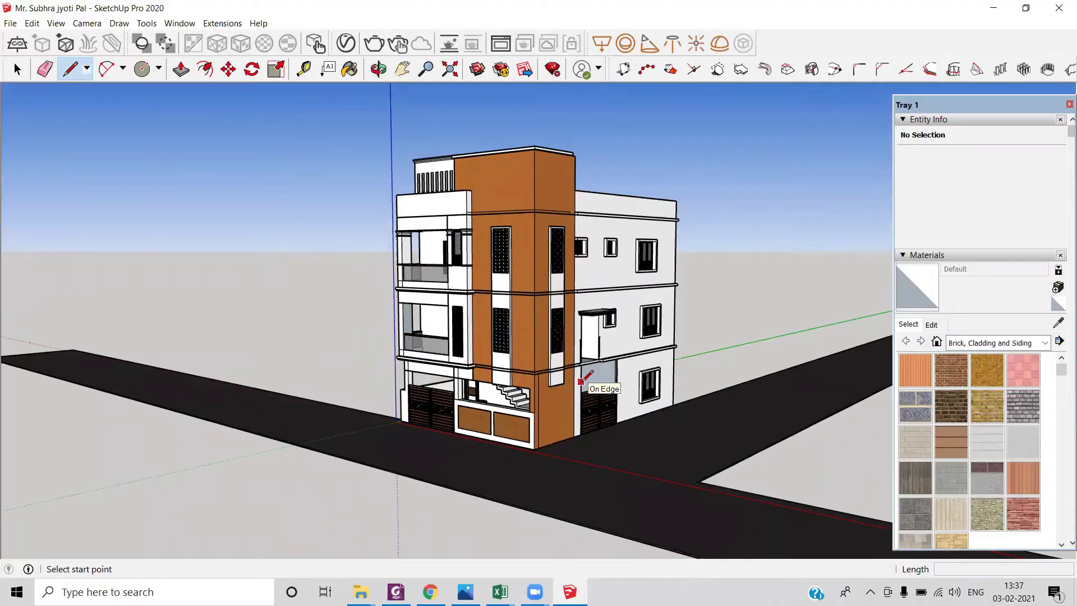
Open the GF Roof component for editing and select the front face of the slab edge below the side door for Push/Pull.
scroll(581, 381, up, 5)
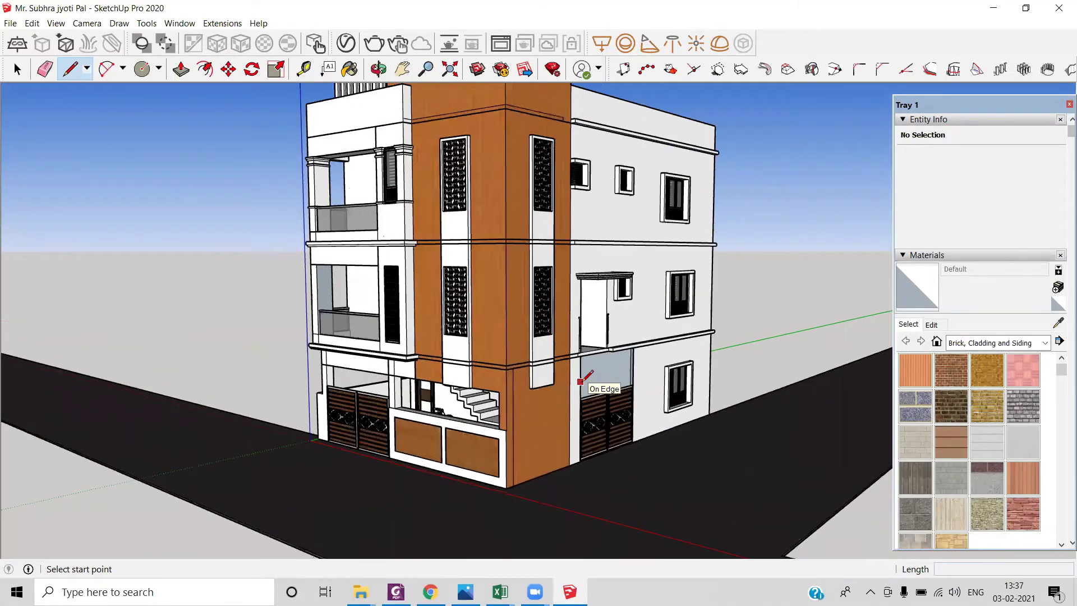
scroll(581, 380, up, 5)
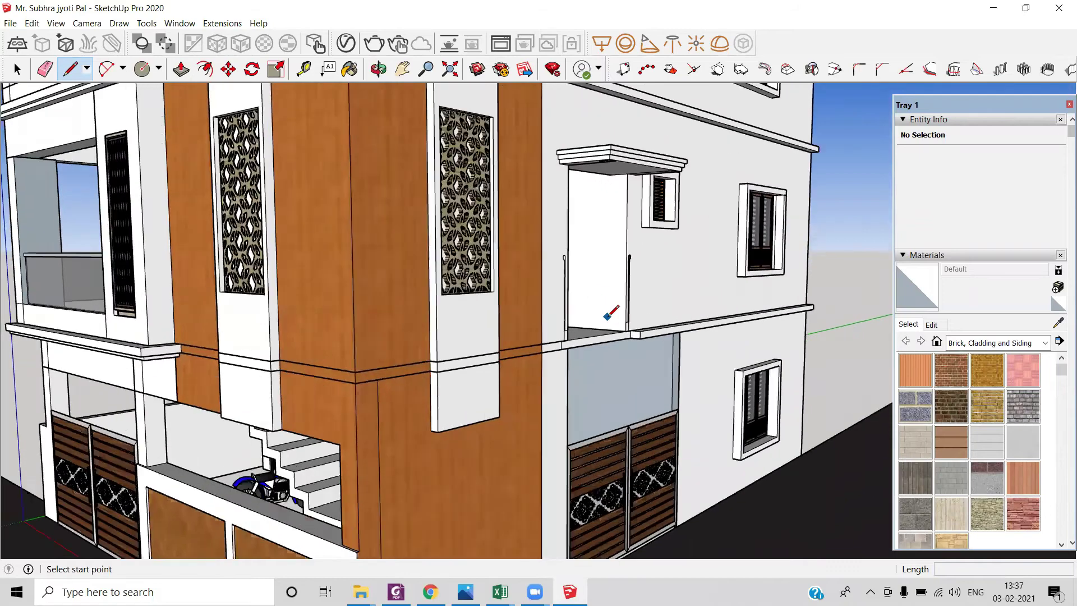
scroll(610, 320, up, 6)
middle_drag(611, 320, 522, 422)
key(space)
click(505, 420)
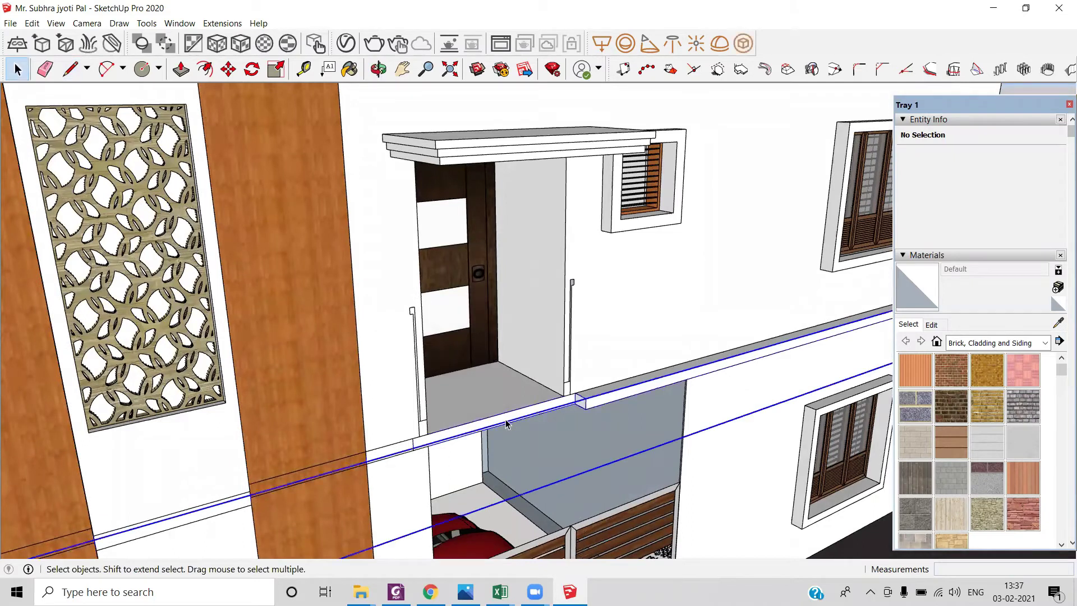
double_click(494, 422)
click(493, 423)
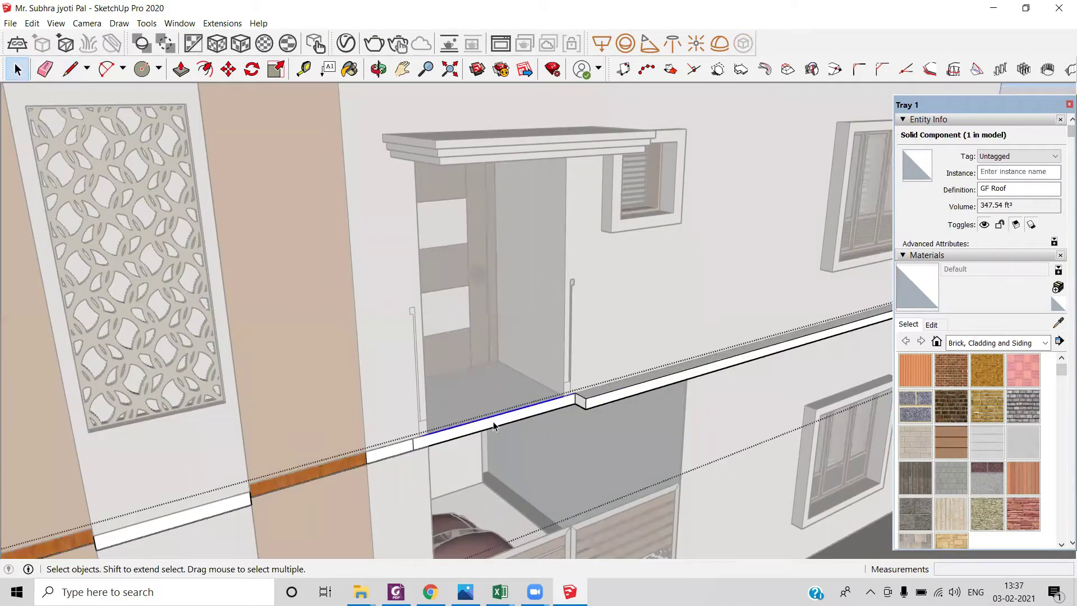
scroll(494, 425, up, 3)
click(494, 427)
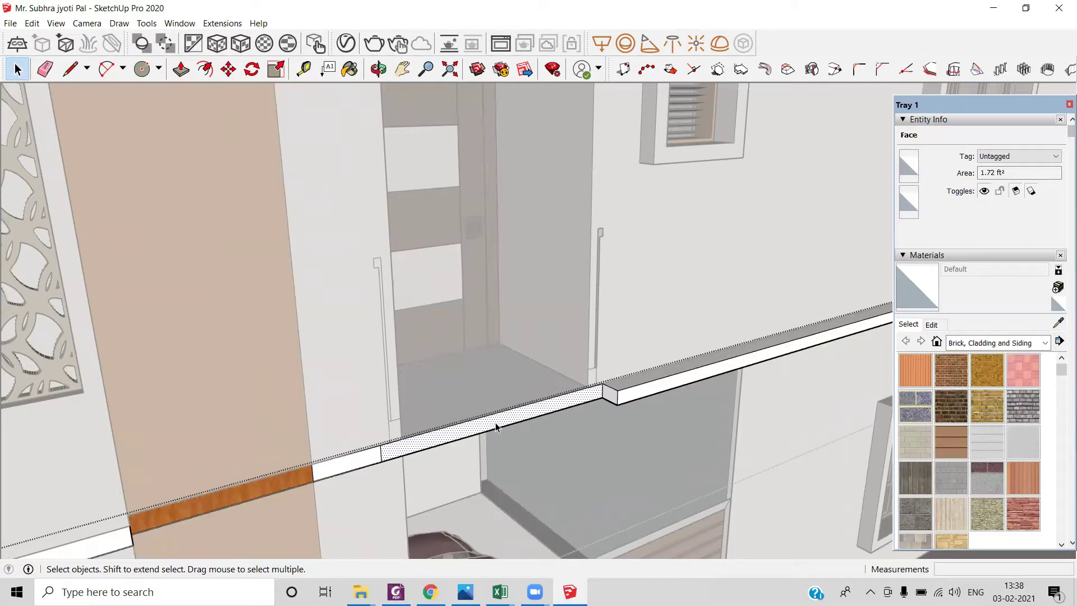
key(p)
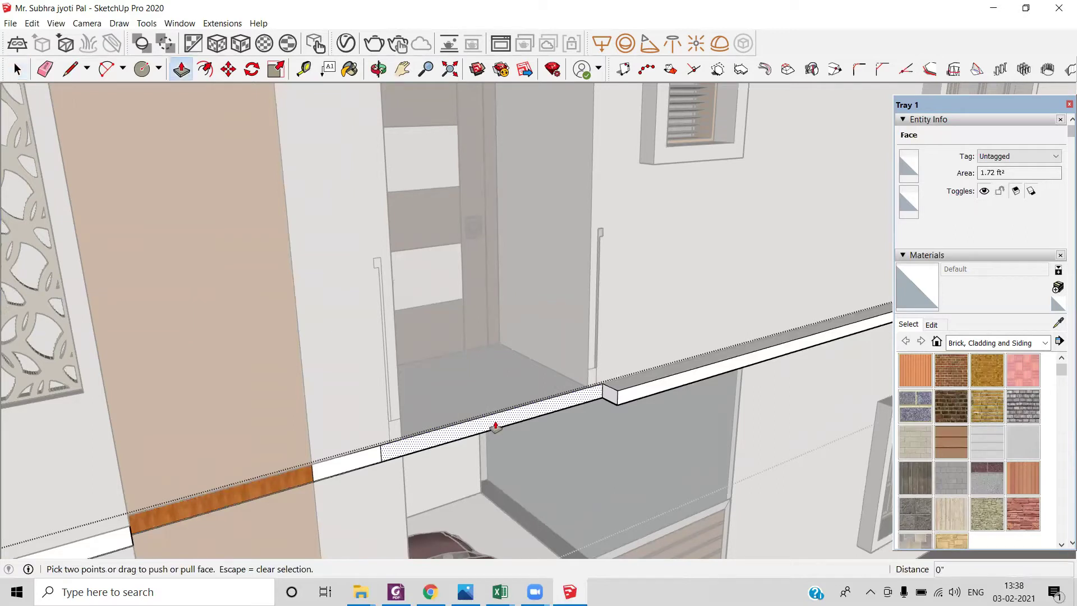
click(496, 426)
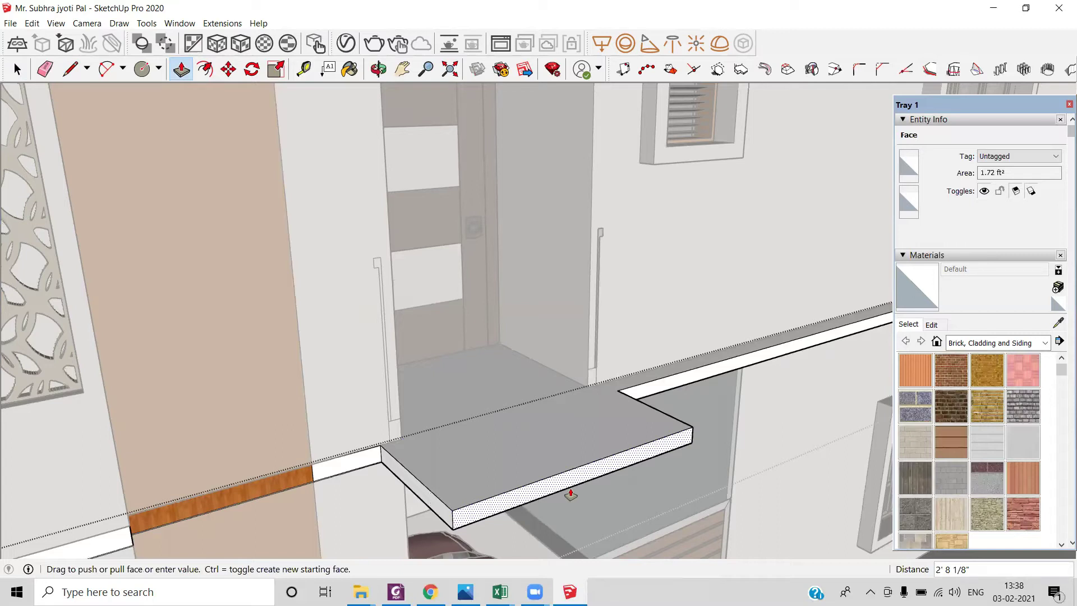
key(Escape)
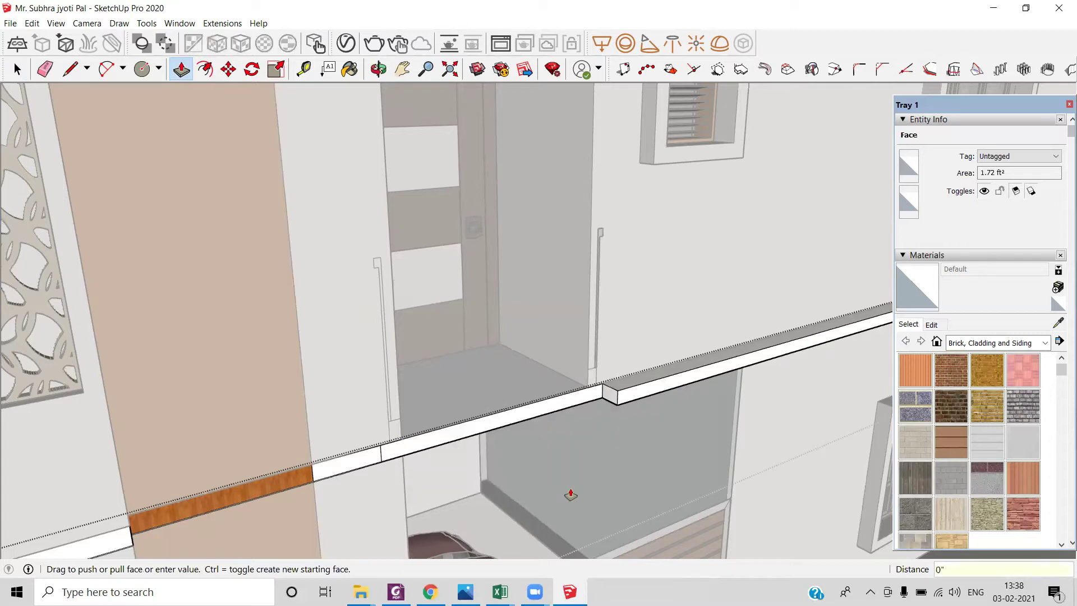
click(517, 419)
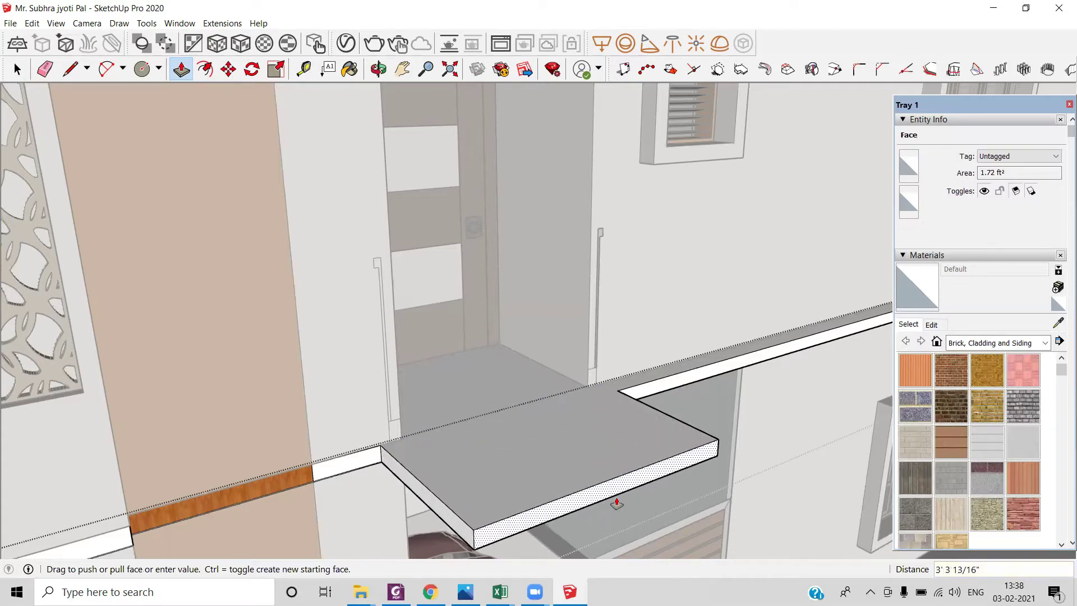
key(Escape)
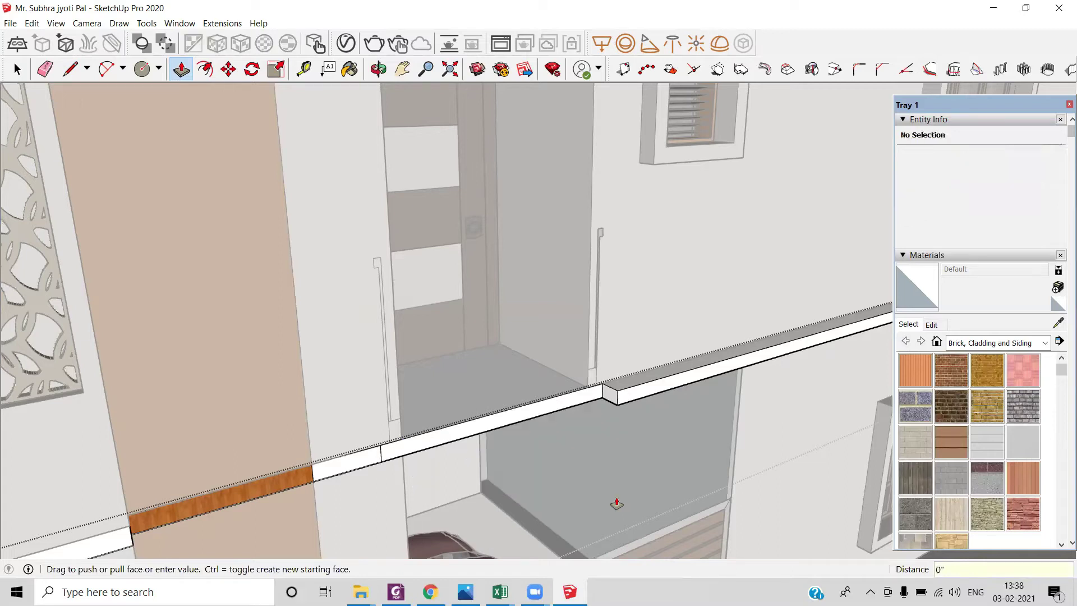
Extrude the slab's front face below the side door outward by 3'.
click(535, 415)
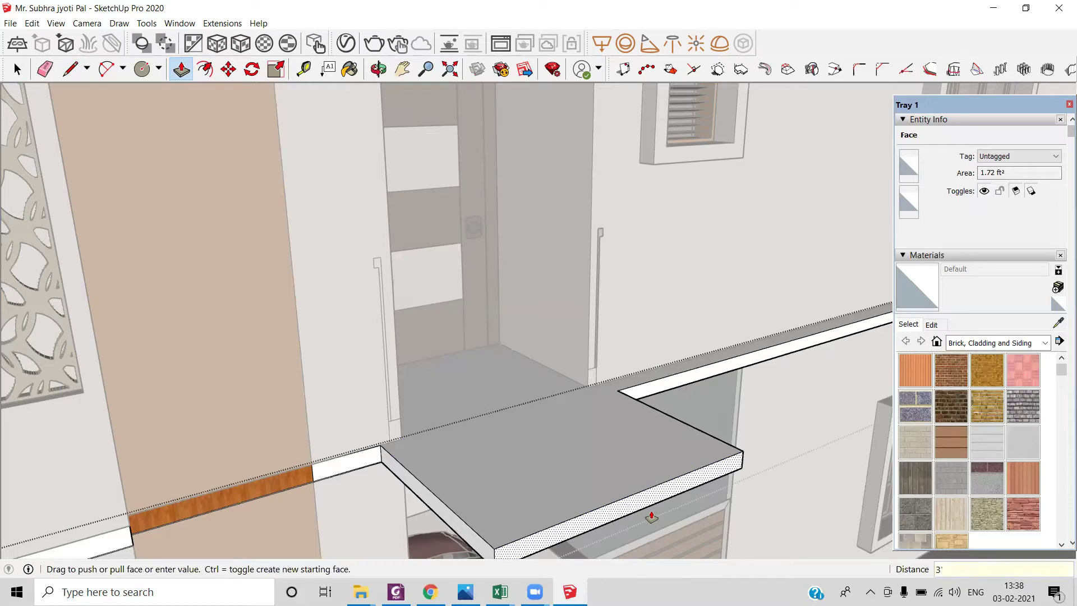
click(652, 517)
middle_drag(560, 414, 464, 449)
middle_drag(374, 390, 415, 452)
key(ctrl+t)
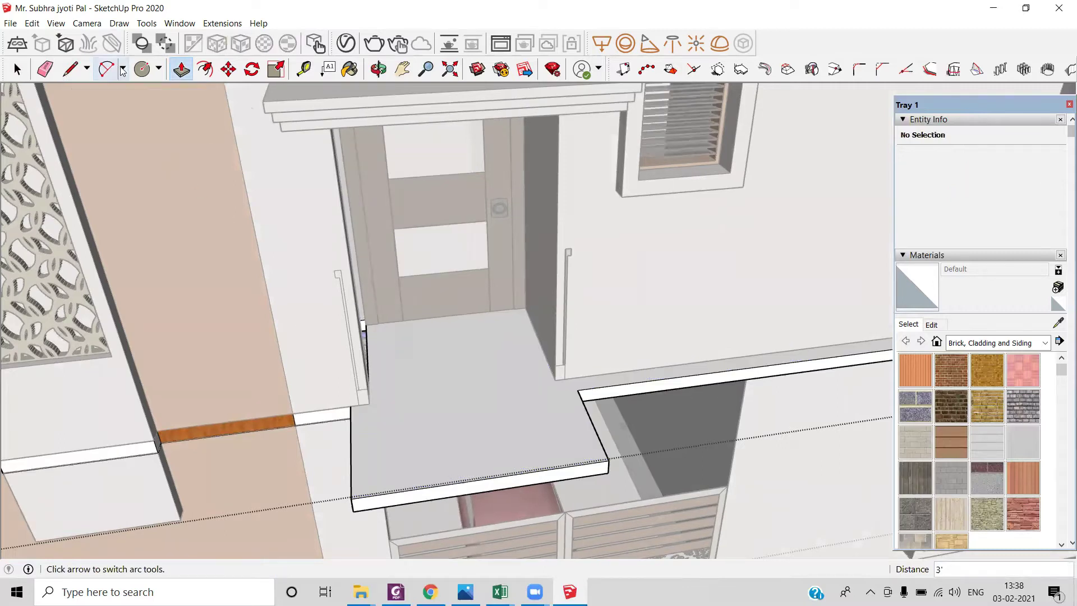
Draw a diagonal line about 5' 11 11/16" long across the balcony slab, from its wall-side corner to the opposite outer corner.
click(122, 70)
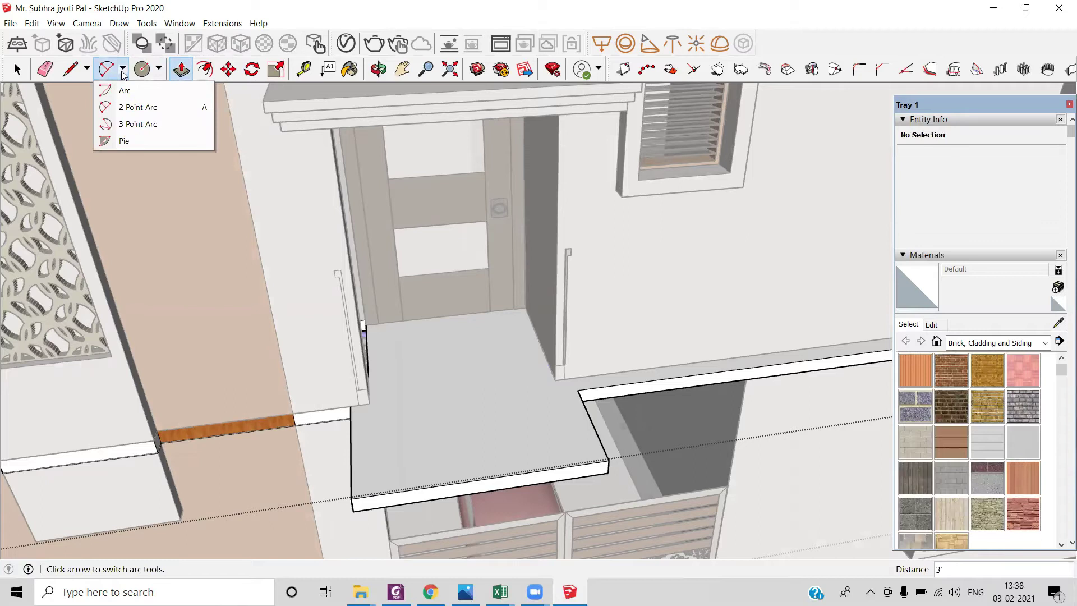
click(159, 70)
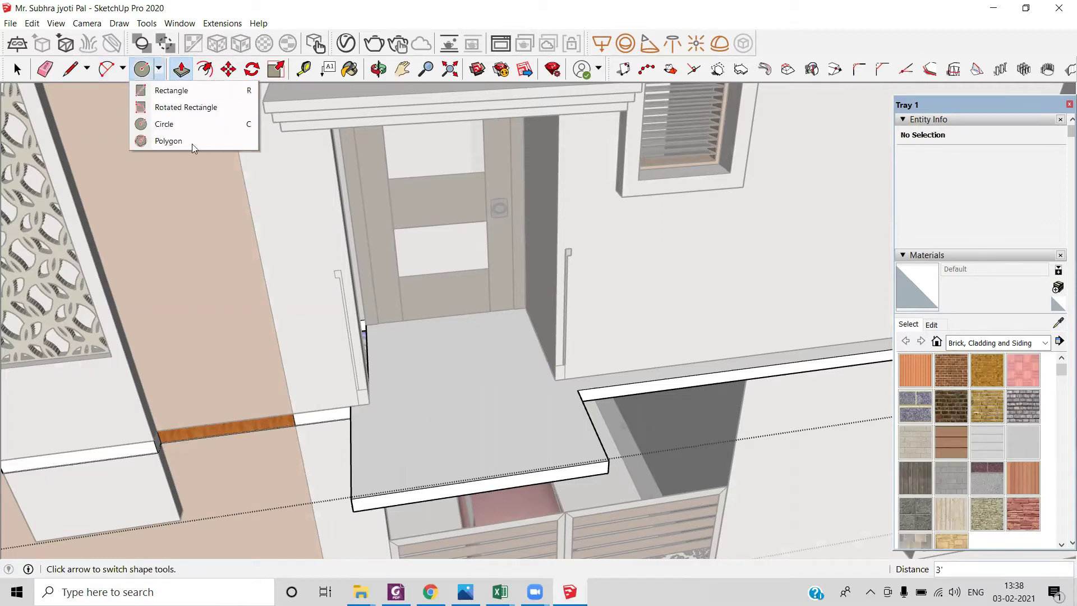
click(86, 68)
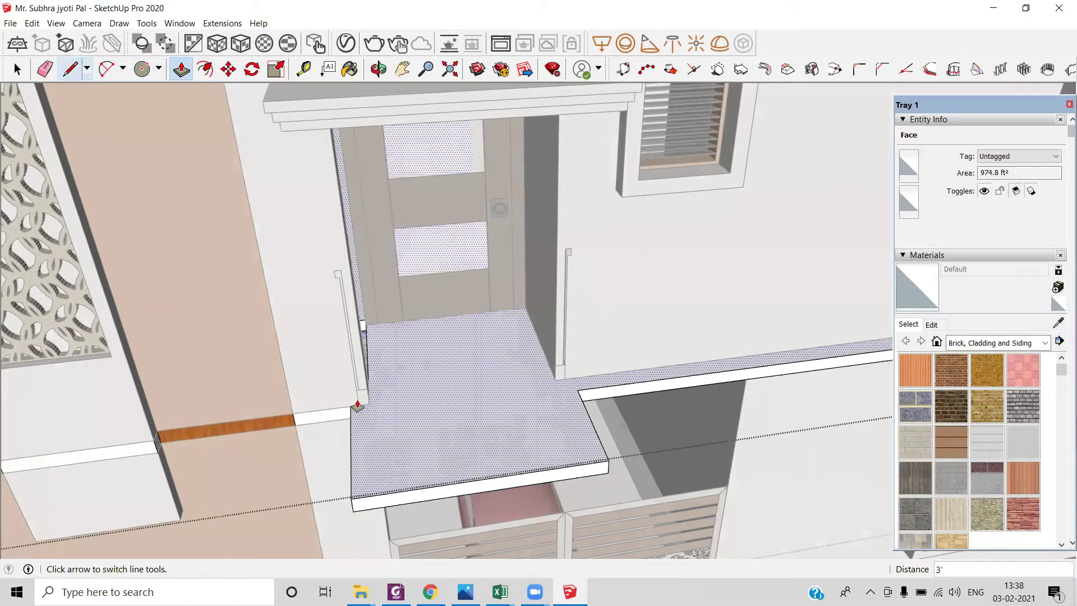
click(69, 75)
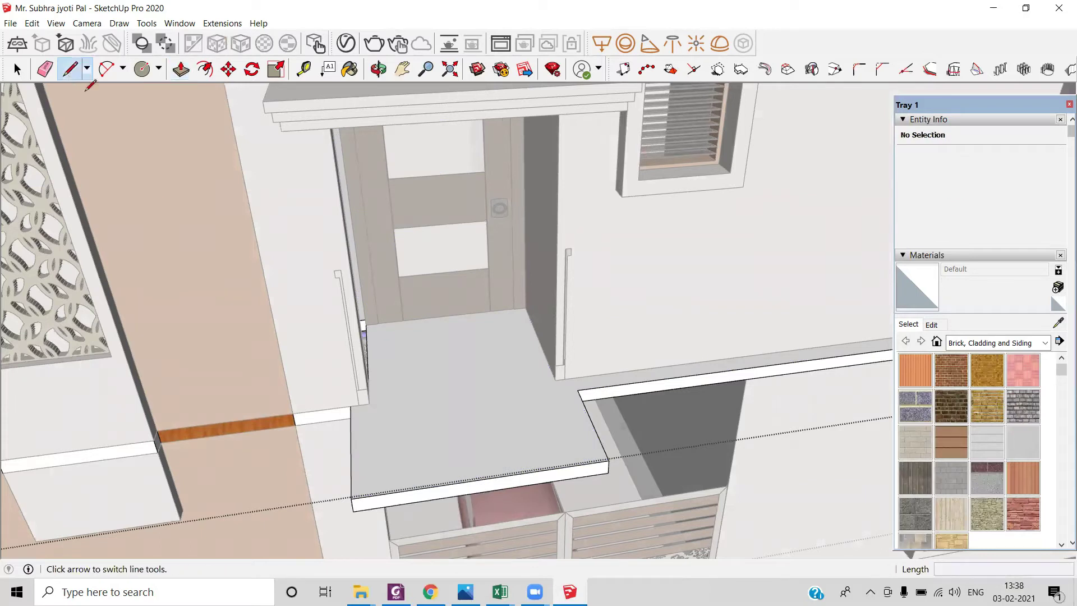
click(350, 405)
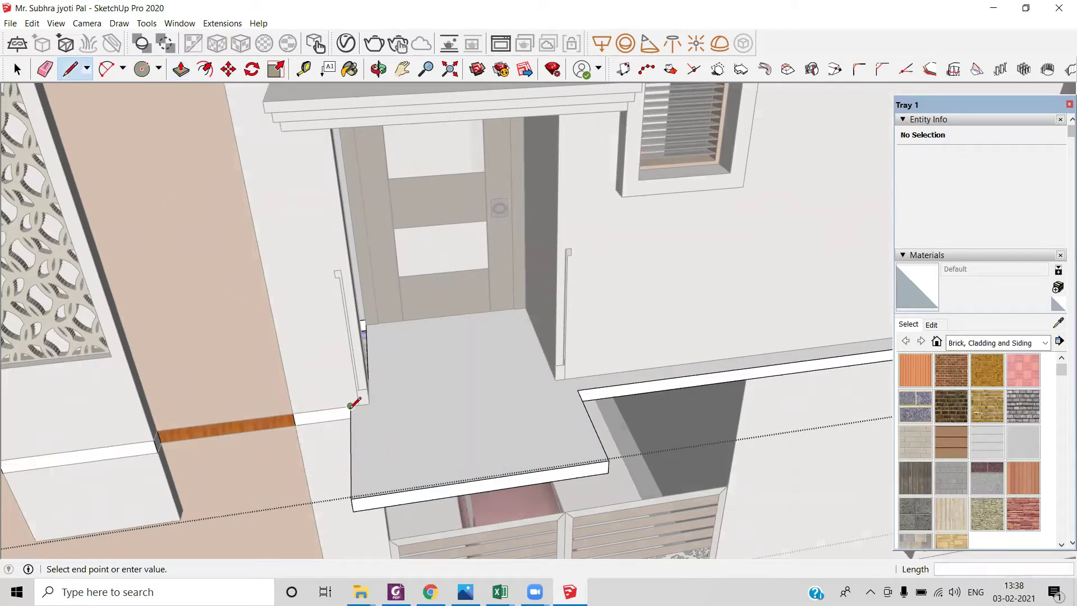
click(609, 460)
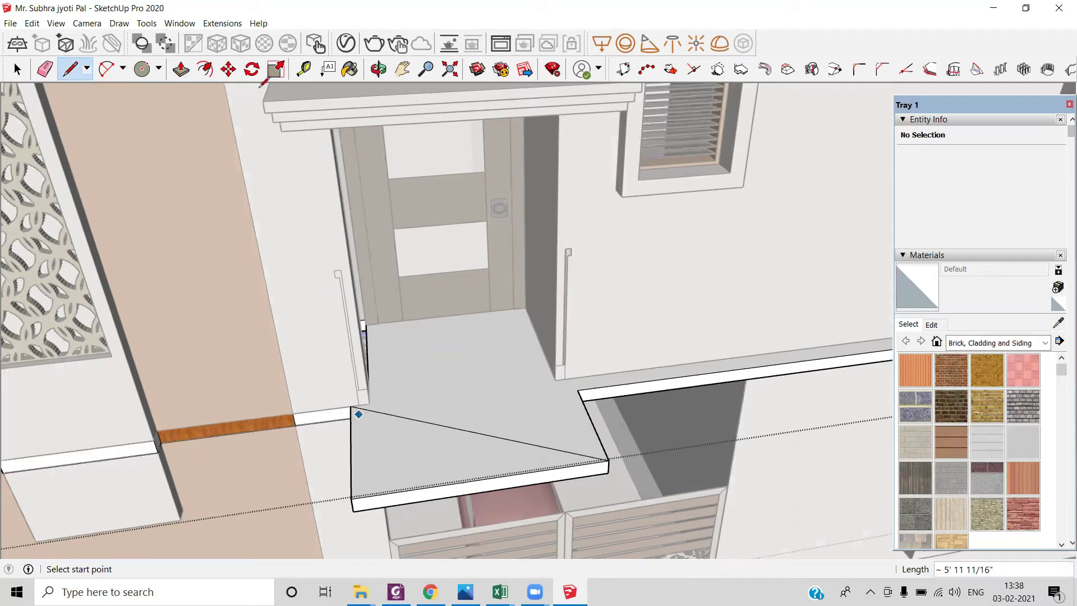
click(125, 68)
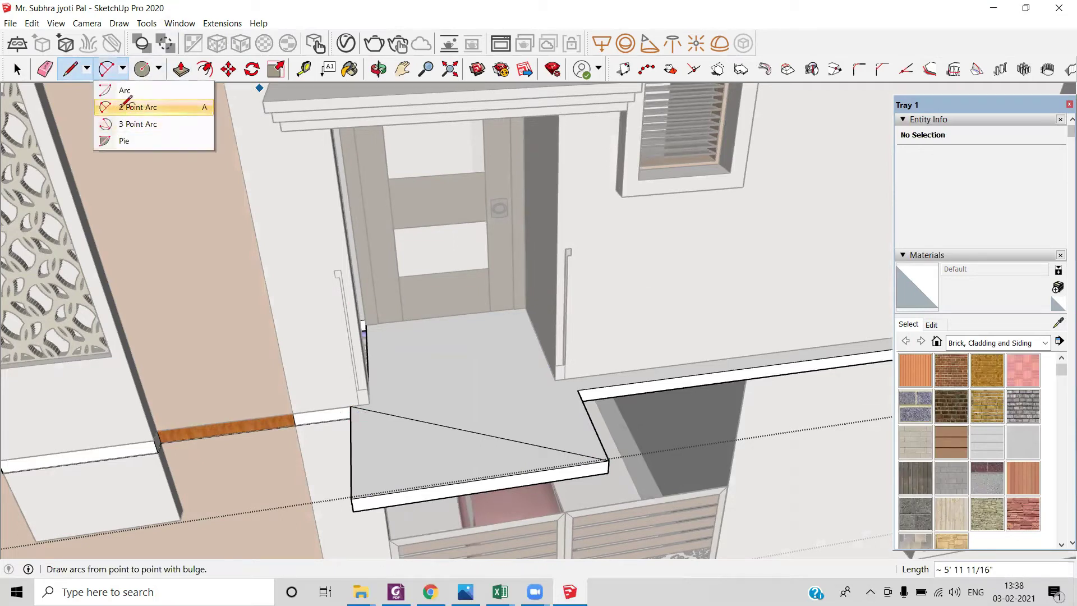
click(122, 109)
click(350, 405)
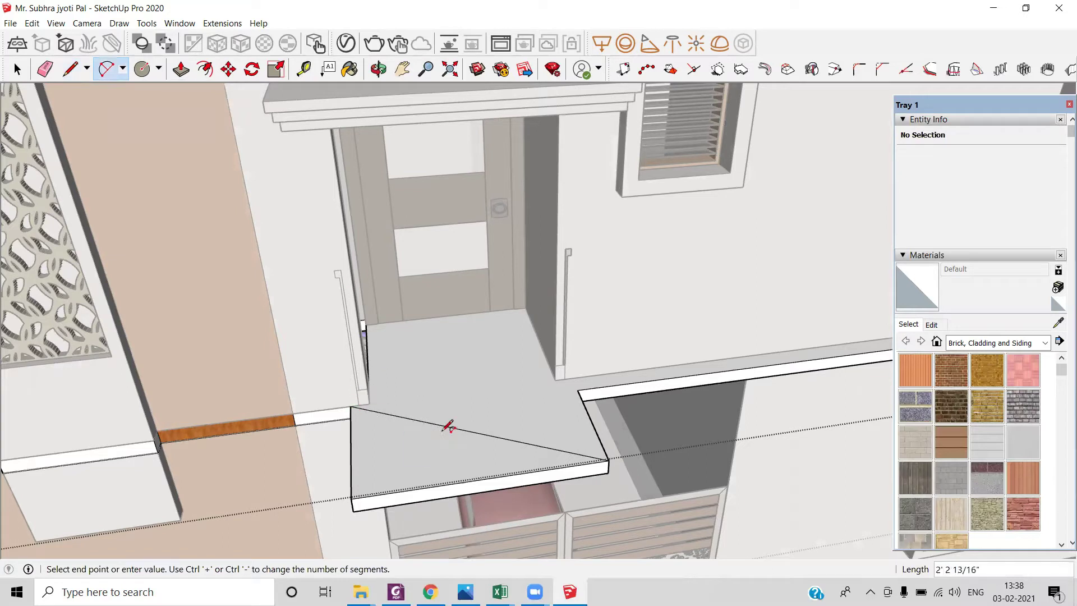
click(474, 431)
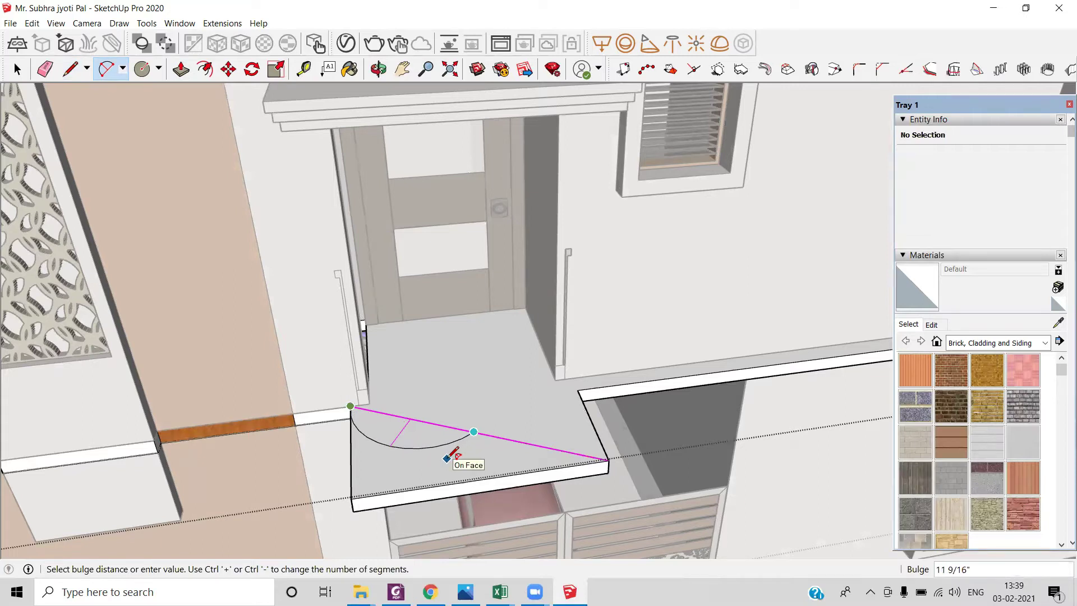
key(Escape)
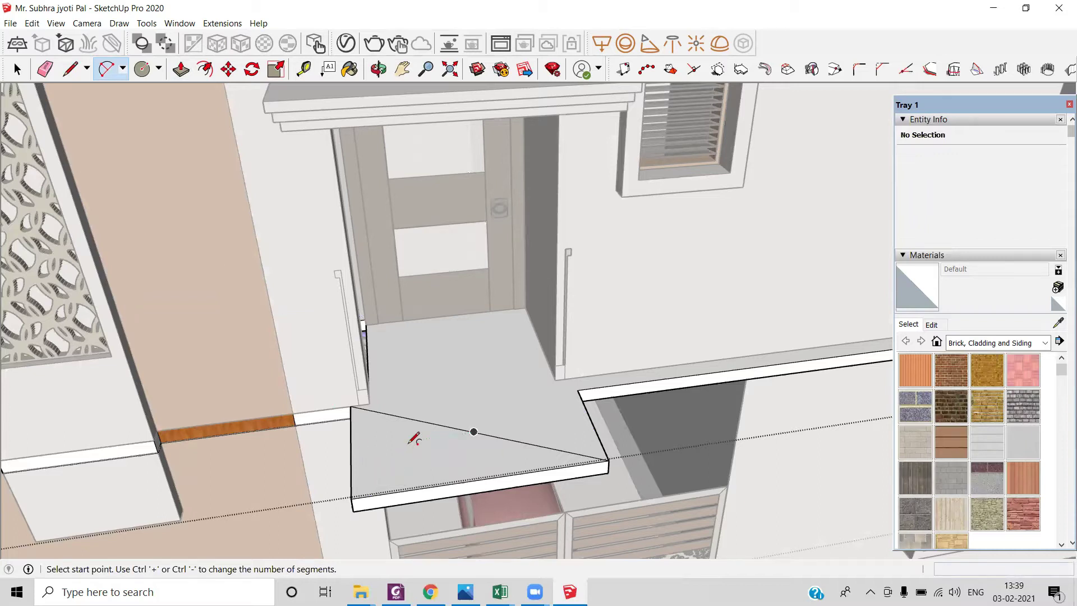
Erase the diagonal line across the balcony slab.
key(e)
click(441, 425)
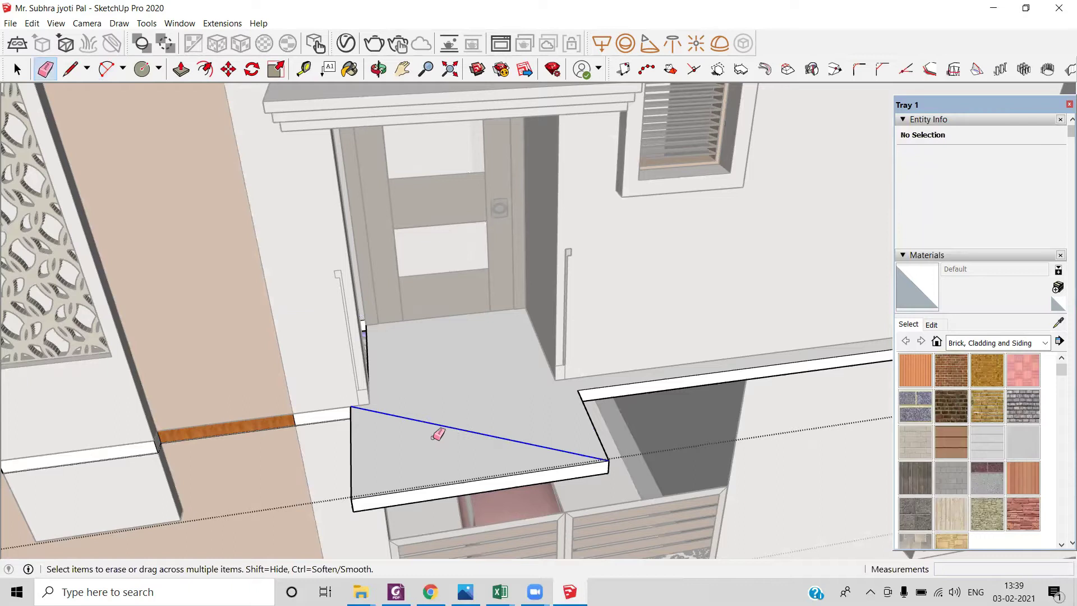
Draw a rectangle about 2' 11 9/16" by 1' 9 3/16" on the balcony slab's top, starting at its outer corner nearest the orange cladding.
click(159, 68)
click(165, 92)
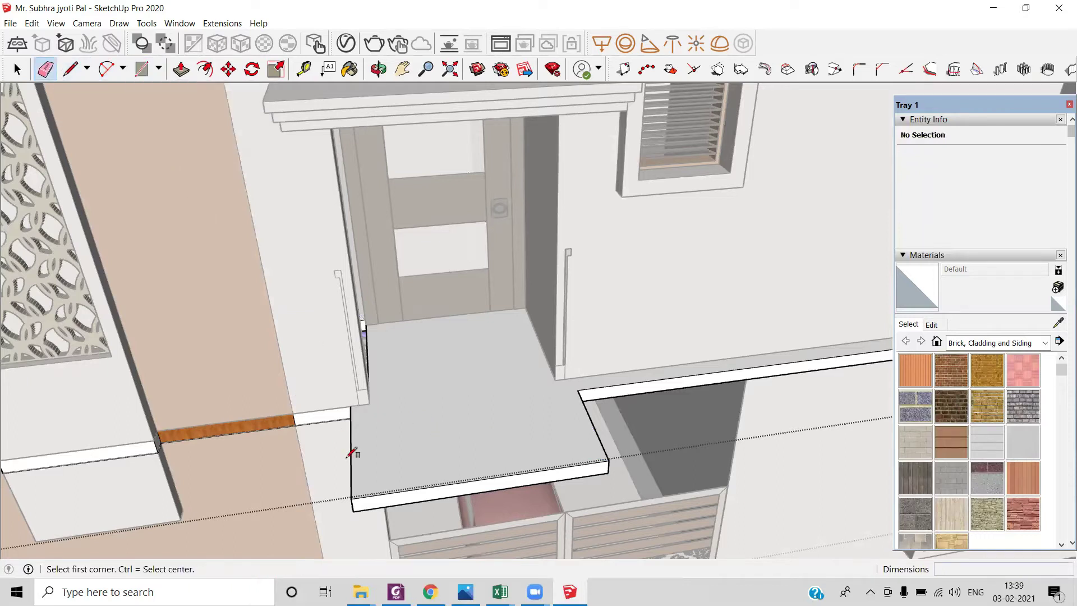
click(351, 497)
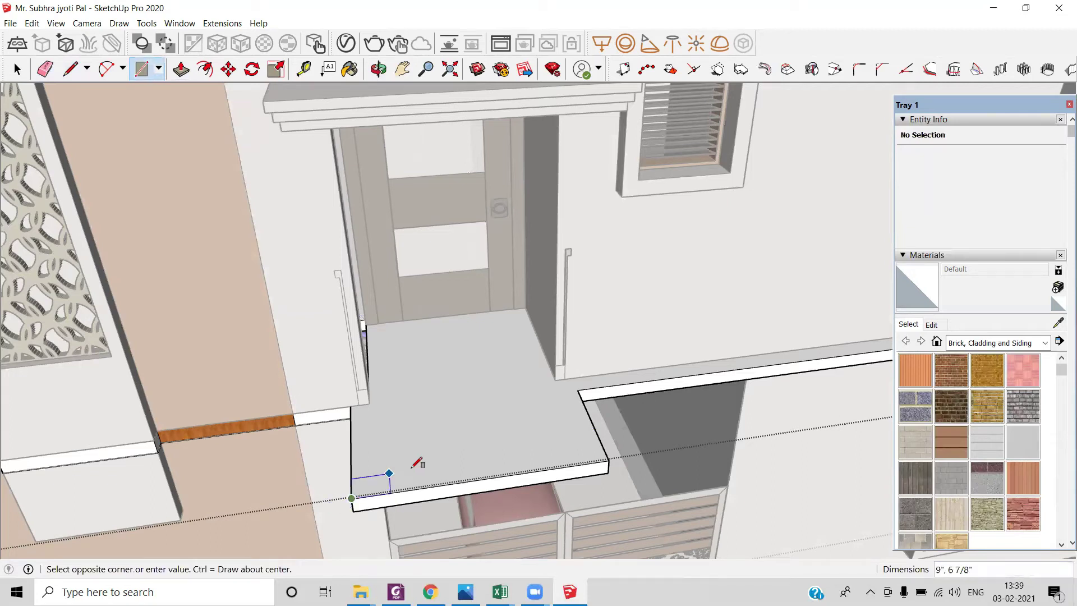
click(489, 422)
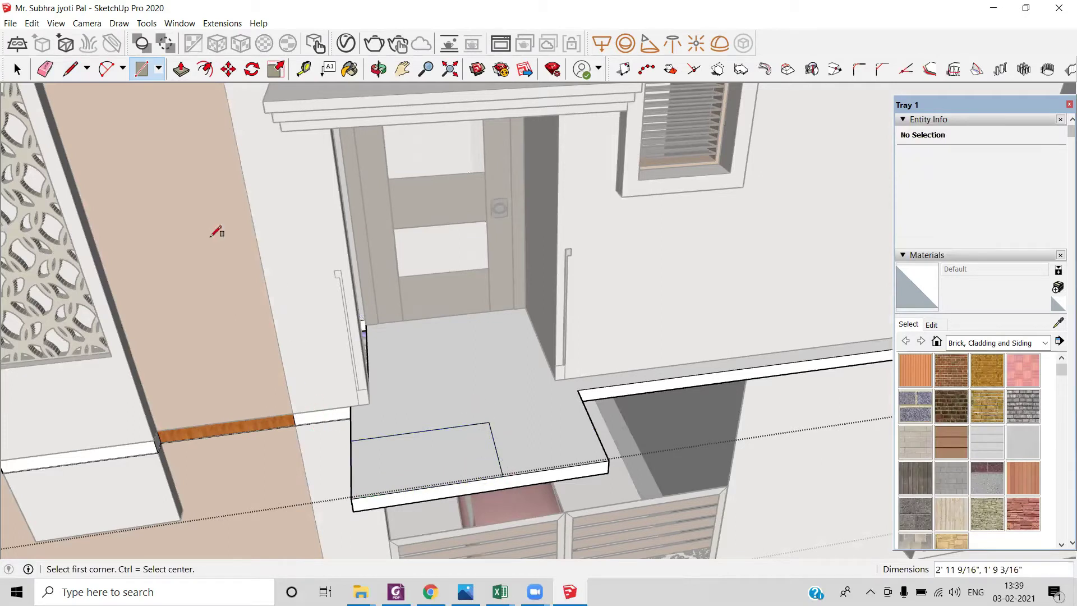
Draw a diagonal line across the rectangle, about 3' 5 3/8" long, from the slab's side edge to its outer edge.
click(70, 69)
click(352, 441)
click(506, 475)
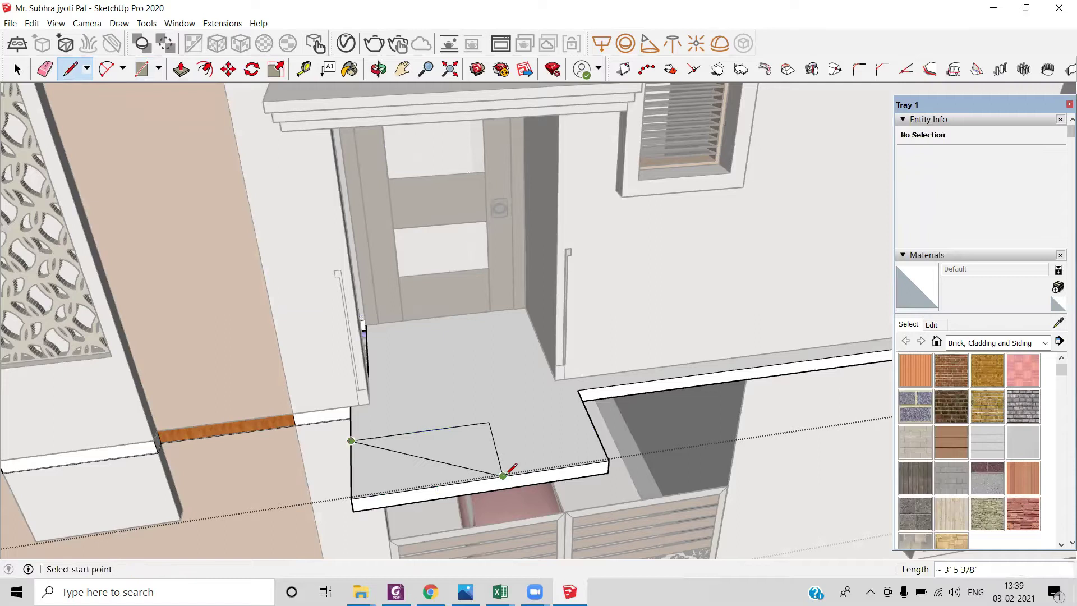
Draw an S-curve along the rectangle's diagonal with two 2 Point Arcs meeting at its midpoint, the first bulging about 7" toward the outer edge.
click(106, 69)
click(351, 440)
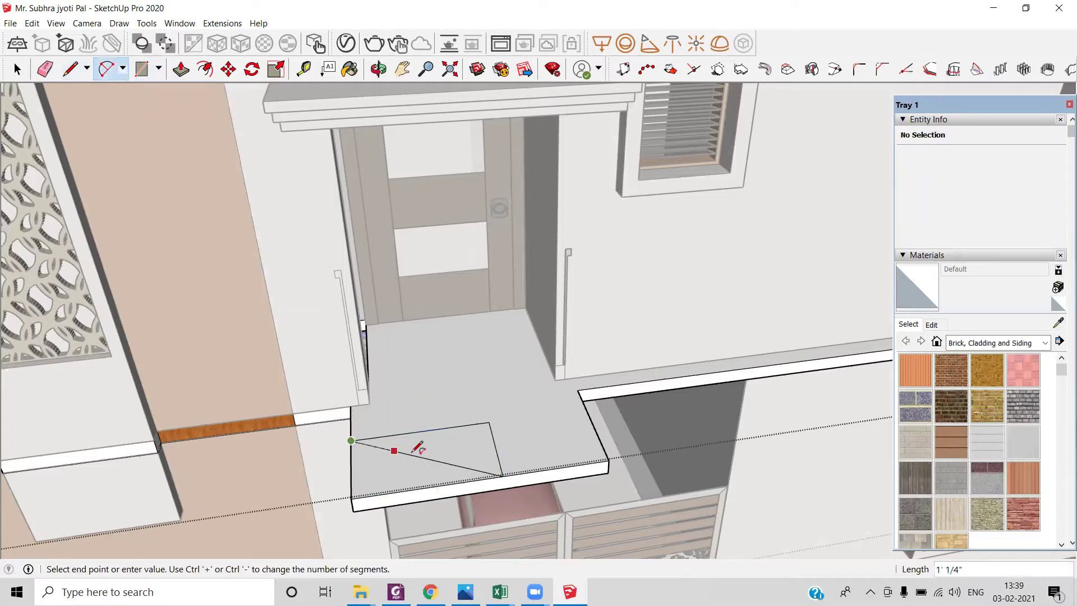
click(426, 456)
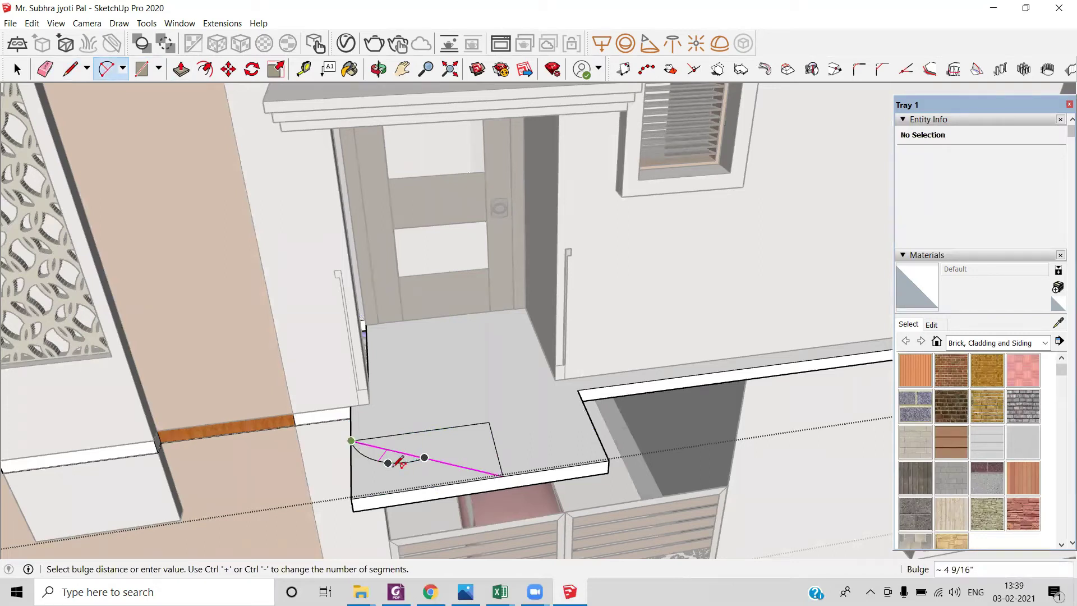
click(388, 469)
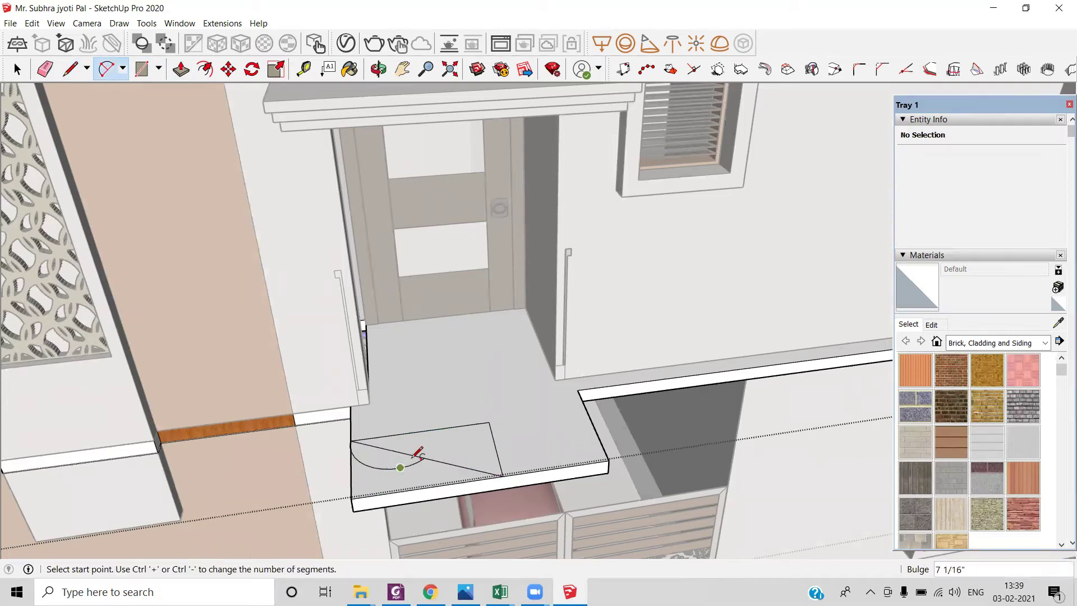
click(424, 457)
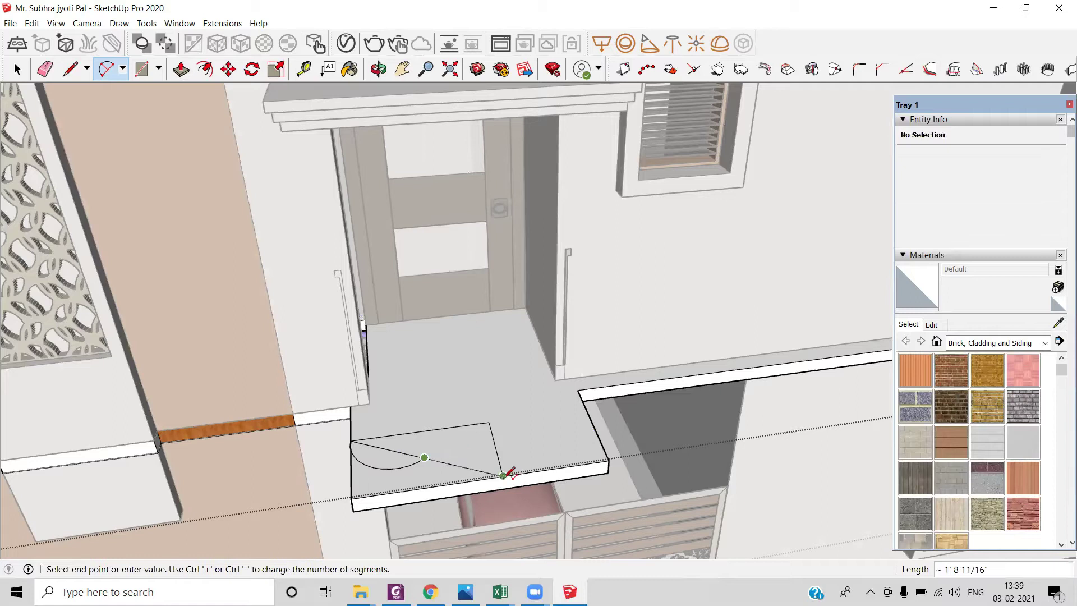
click(503, 475)
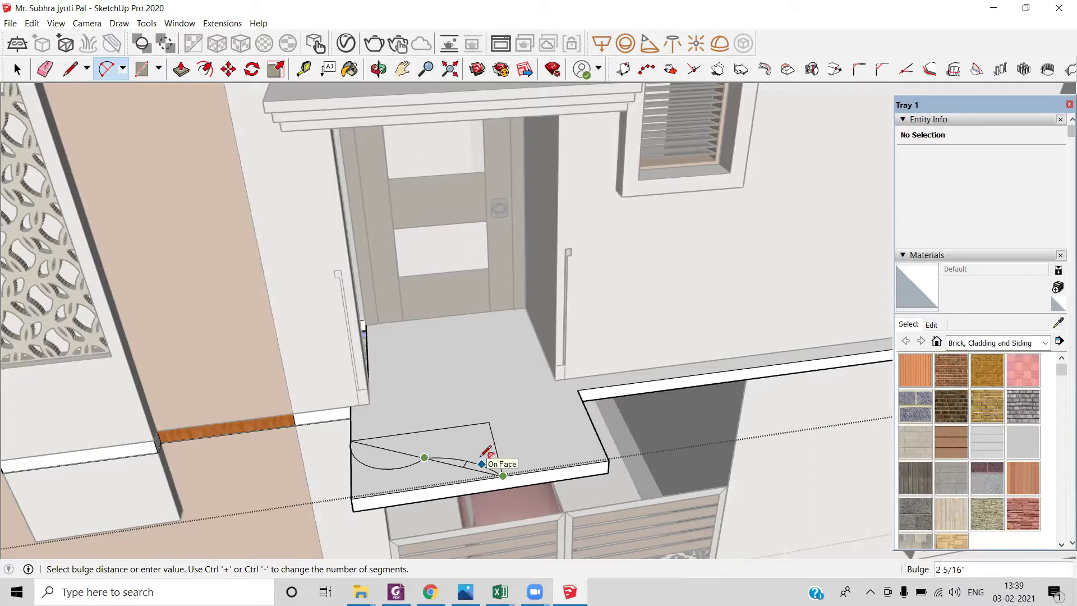
click(545, 454)
Add a 2 Point Arc from the diagonal's end on the outer edge to the slab's outer corner, bulging outward about 8 1/4".
click(502, 474)
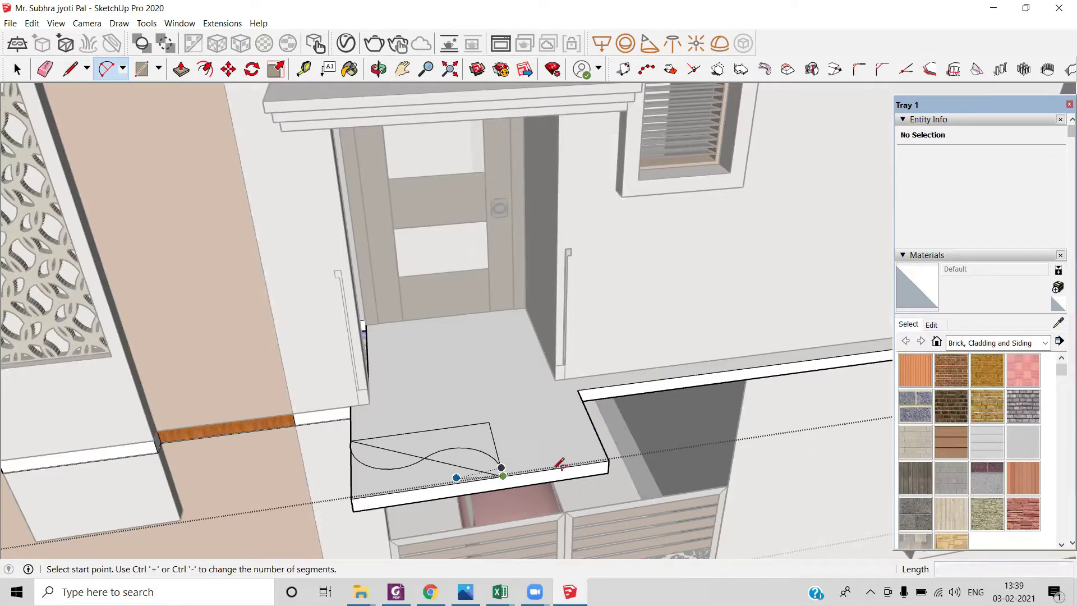
click(608, 460)
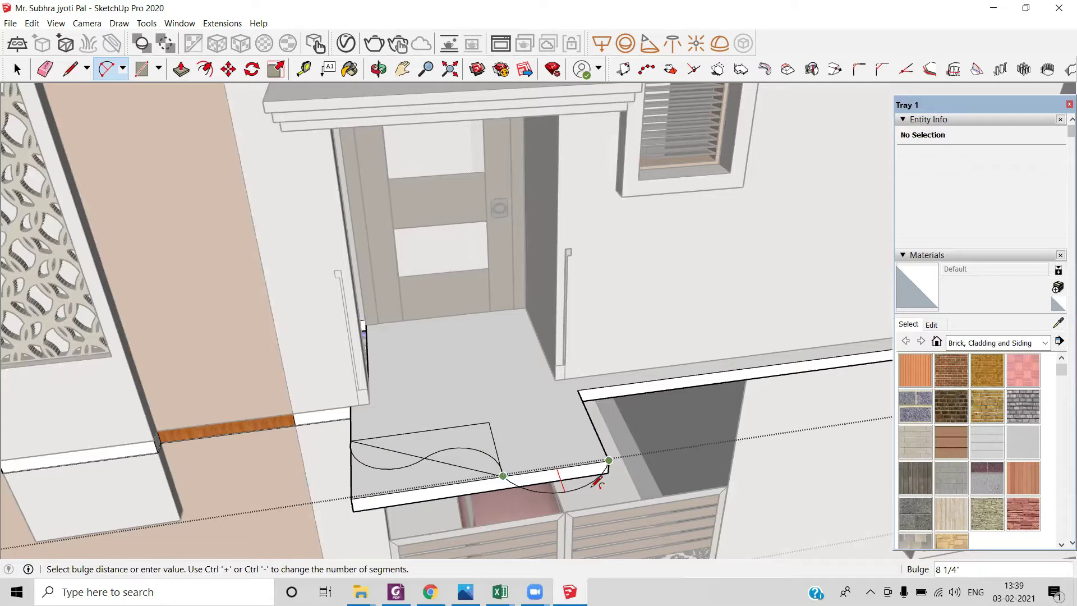
click(594, 485)
key(space)
middle_drag(483, 472, 502, 381)
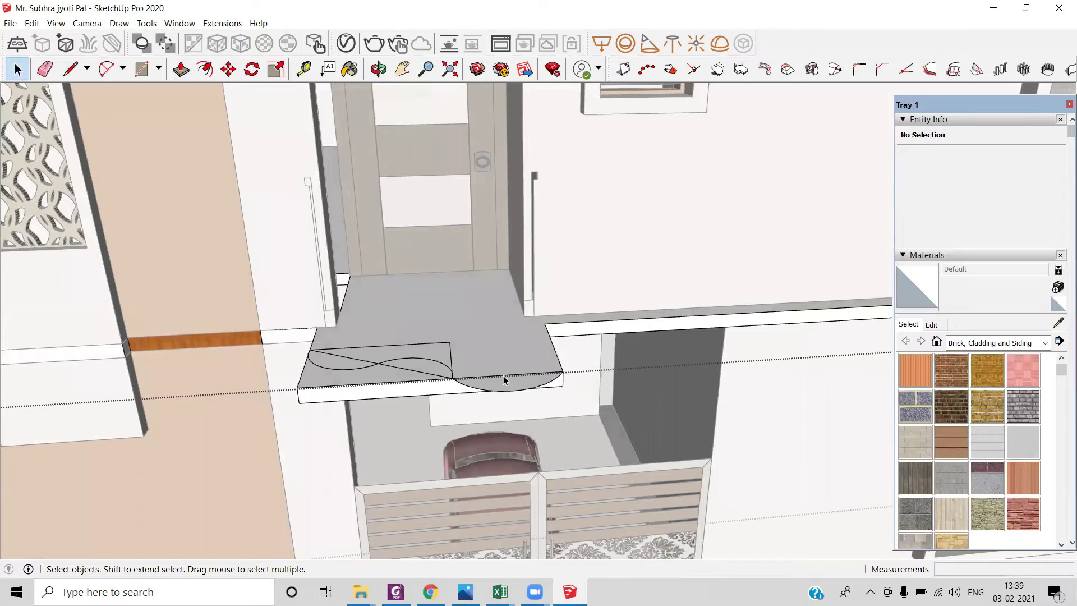
Push/Pull the curved segment projecting beyond the balcony slab's outer edge down 4" to match the slab's thickness.
key(p)
click(504, 382)
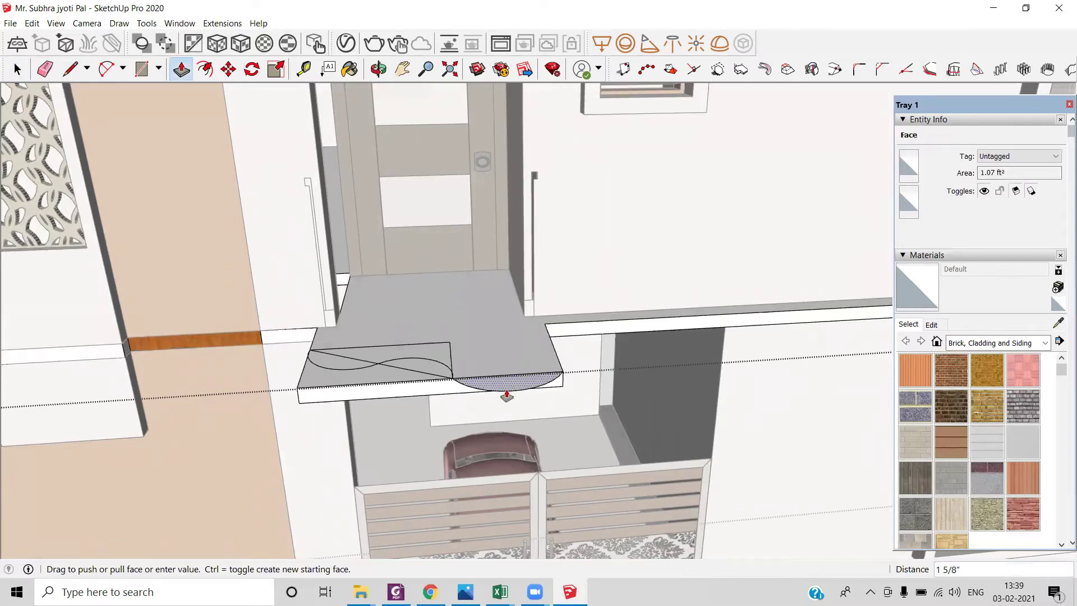
click(442, 398)
Draw a vertical line down the slab's side face from the point where the S-curve meets the side edge.
middle_drag(445, 392, 320, 440)
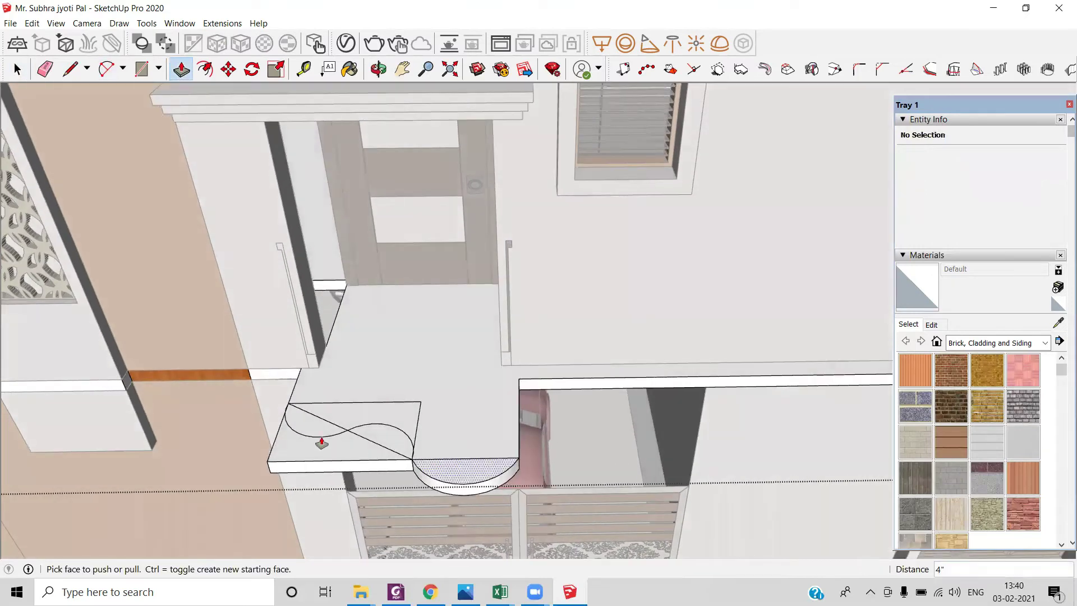
key(o)
drag(298, 432, 493, 397)
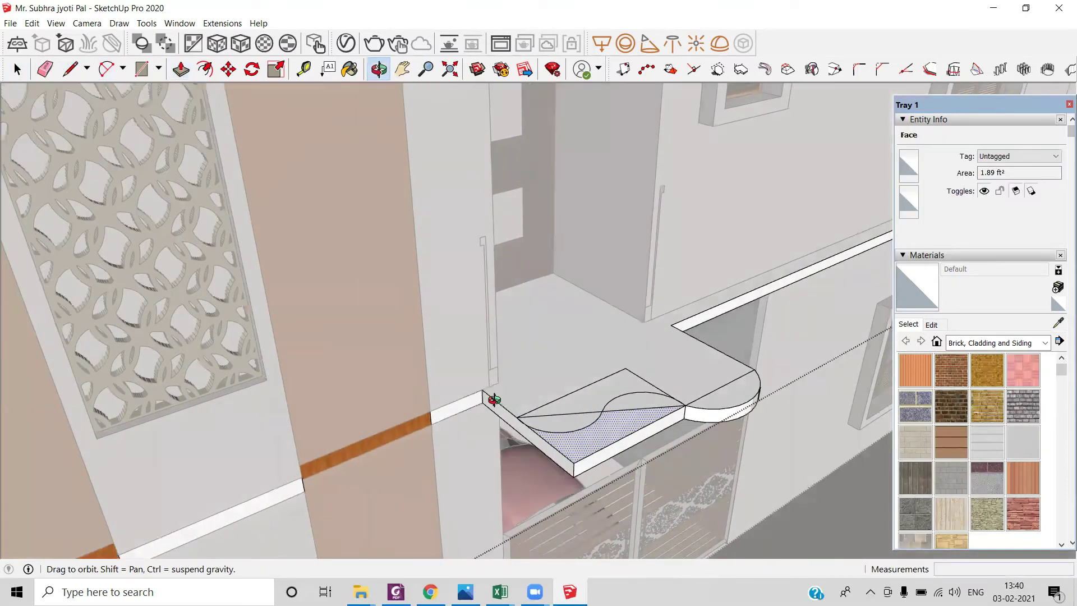
key(p)
scroll(516, 428, up, 6)
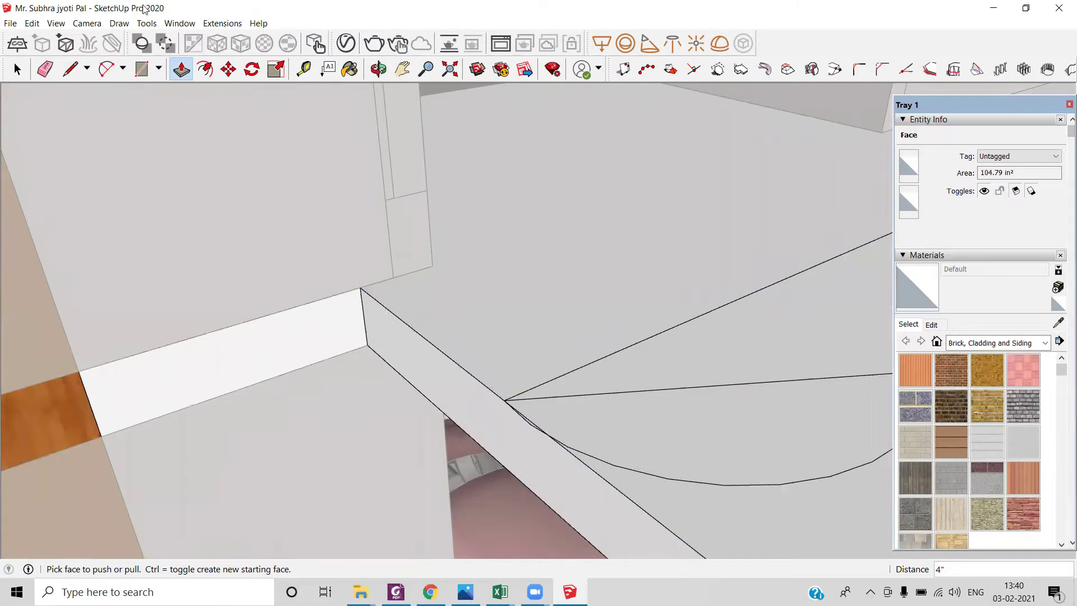
click(70, 70)
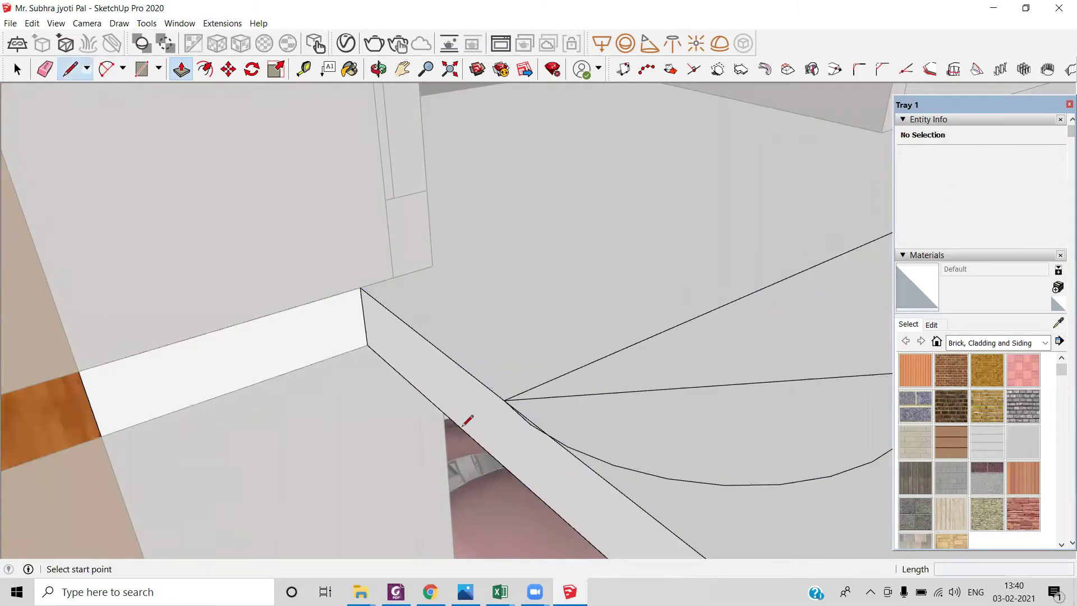
click(547, 435)
click(548, 503)
Erase the construction rectangle and its diagonal from the slab's top, including the leftover sliver at the S-curve's outer end.
middle_drag(494, 404, 436, 401)
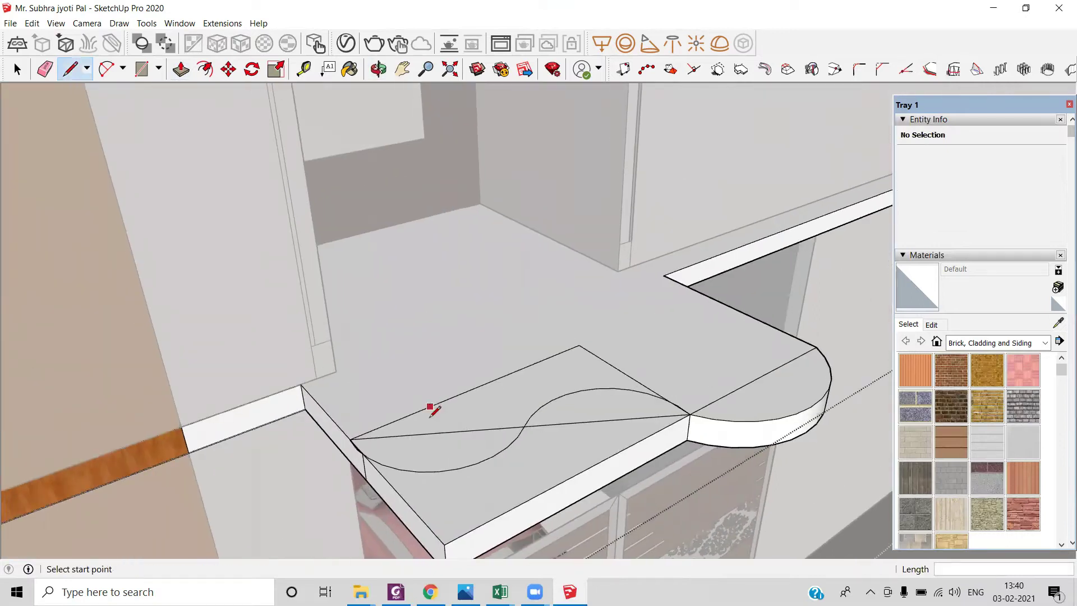
key(e)
mouse_move(436, 412)
mouse_down()
mouse_move(436, 400)
mouse_move(432, 424)
mouse_move(510, 426)
mouse_up()
drag(583, 421, 589, 421)
mouse_move(626, 354)
mouse_down()
mouse_move(616, 363)
mouse_move(668, 390)
mouse_up()
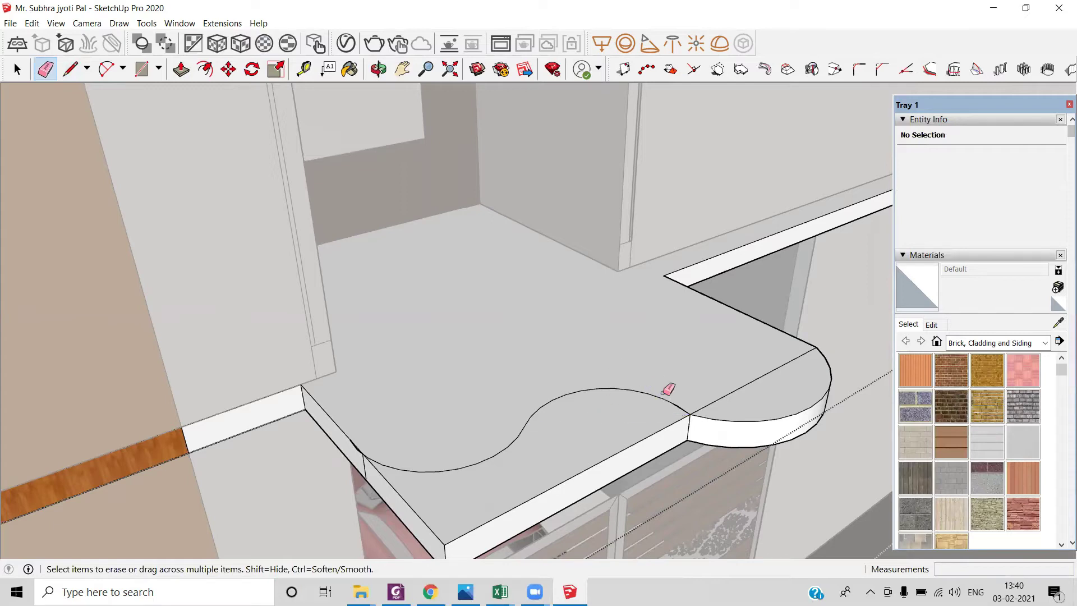
scroll(668, 390, up, 8)
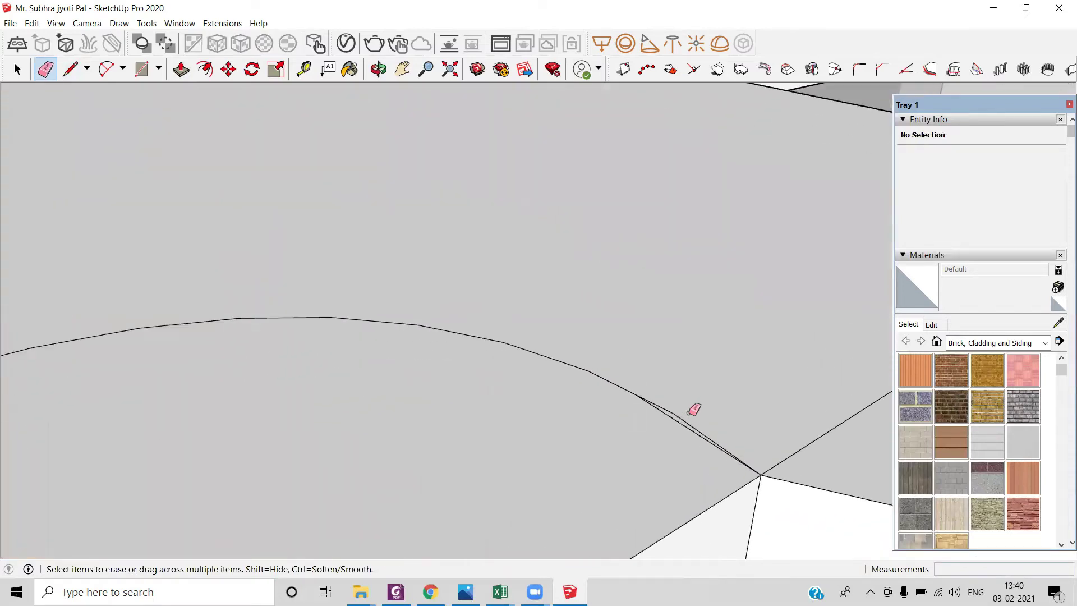
scroll(693, 410, up, 3)
drag(671, 423, 670, 420)
scroll(609, 380, down, 2)
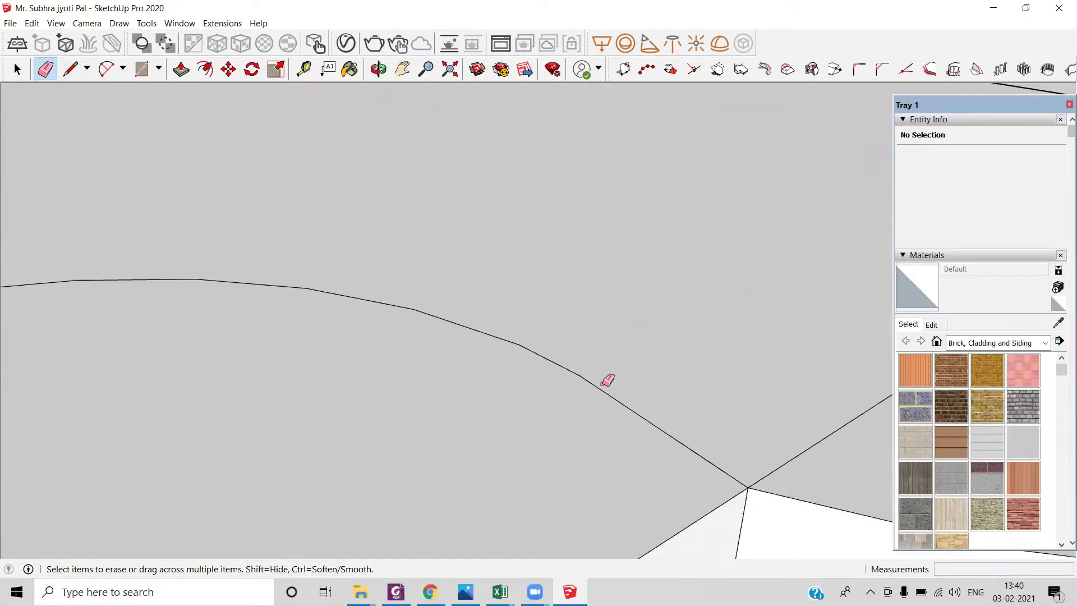
Erase the slab's corner outside the S-curve together with its front face and stray edges.
scroll(608, 381, down, 5)
middle_drag(503, 392, 360, 432)
scroll(336, 413, up, 6)
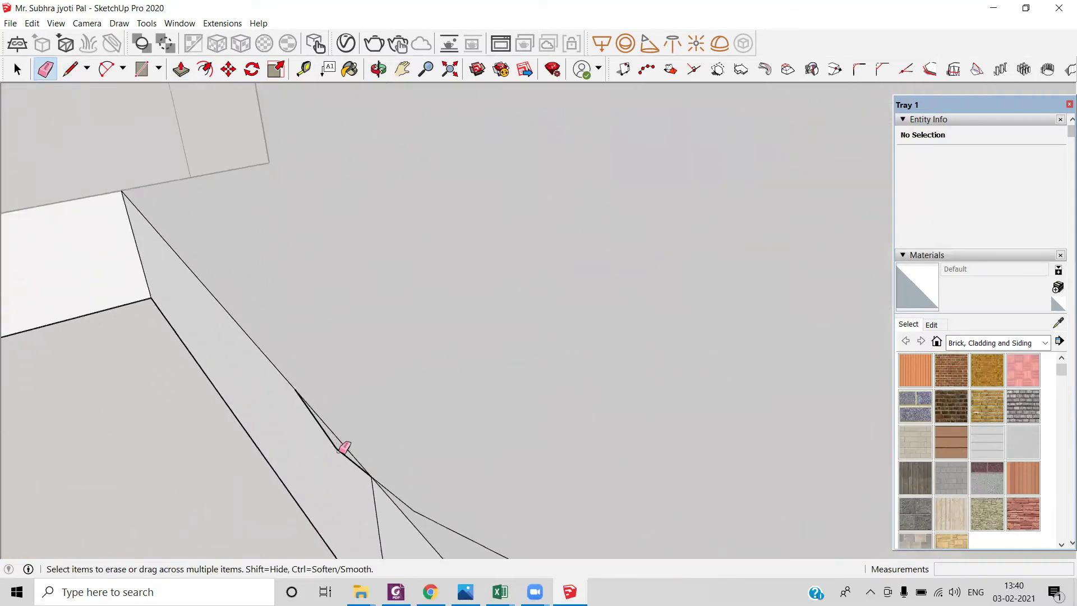
scroll(342, 448, down, 10)
mouse_move(351, 387)
middle_down()
mouse_move(337, 457)
mouse_move(352, 236)
mouse_move(353, 423)
mouse_move(314, 445)
middle_up()
key(e)
click(311, 420)
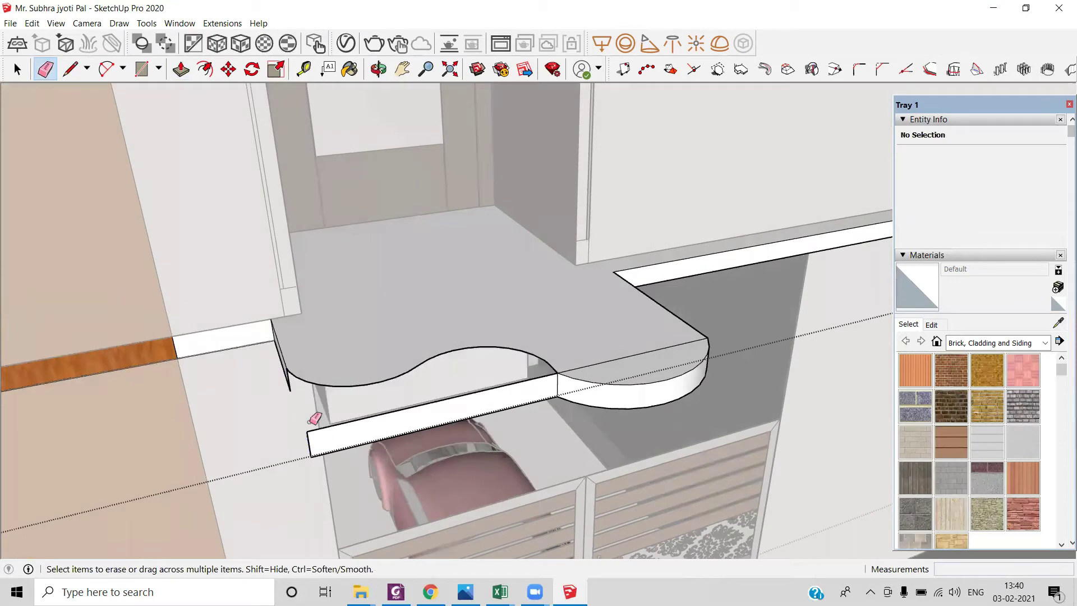
click(348, 435)
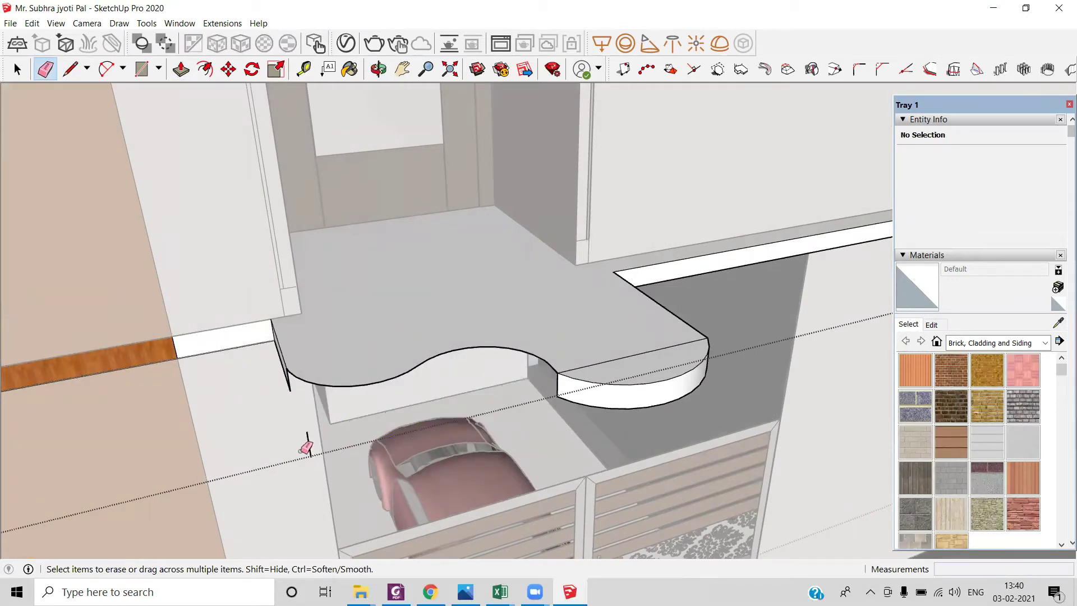
scroll(296, 410, up, 3)
Copy both arcs of the S-curve straight down to the bottom of the vertical edge on the slab's side.
key(space)
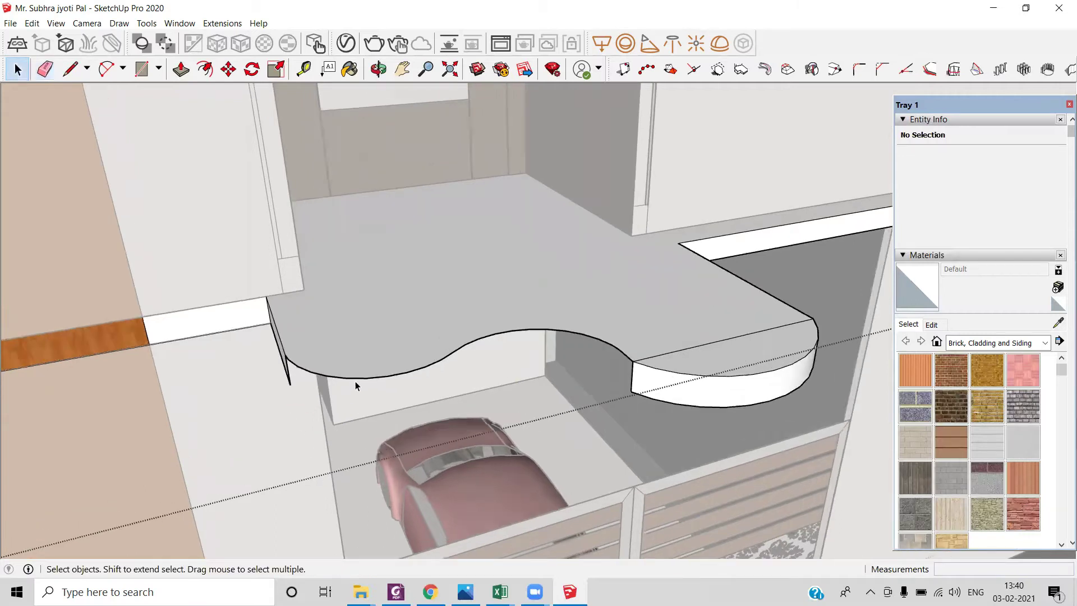
click(364, 380)
click(366, 379)
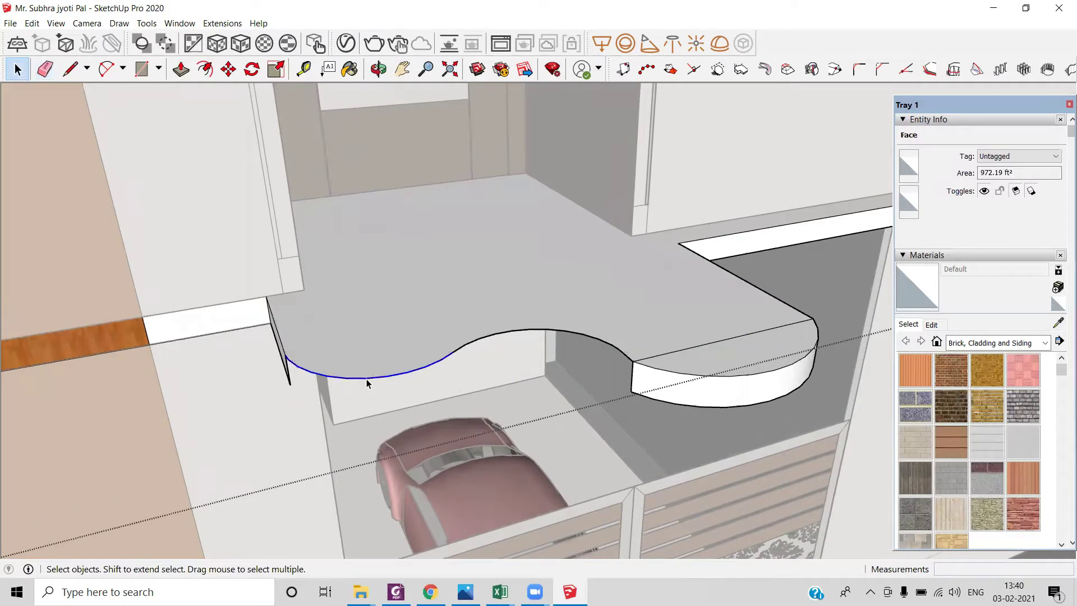
shift+click(469, 345)
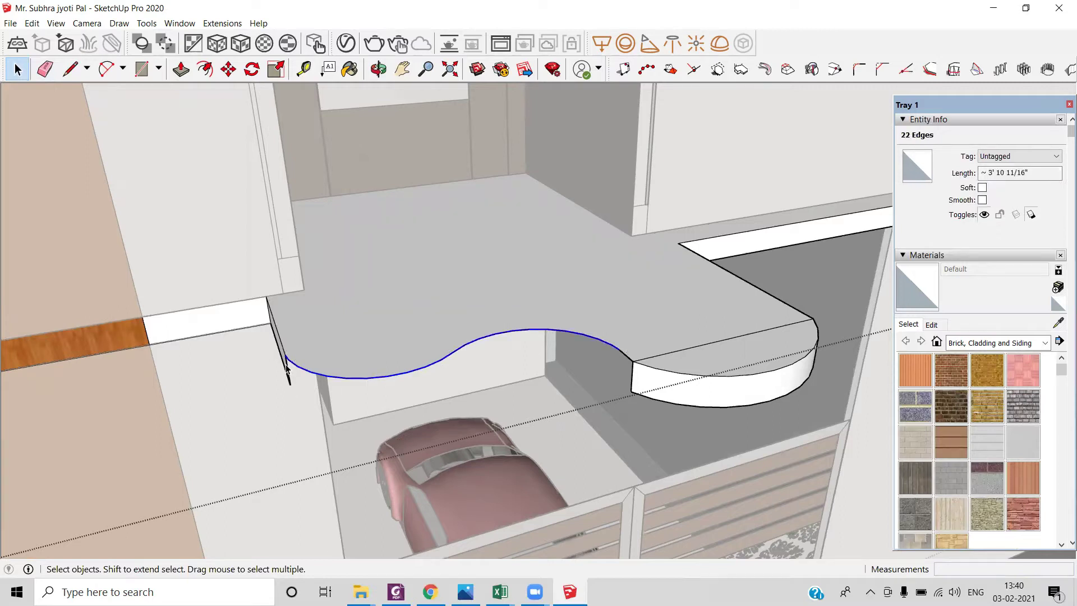
key(m)
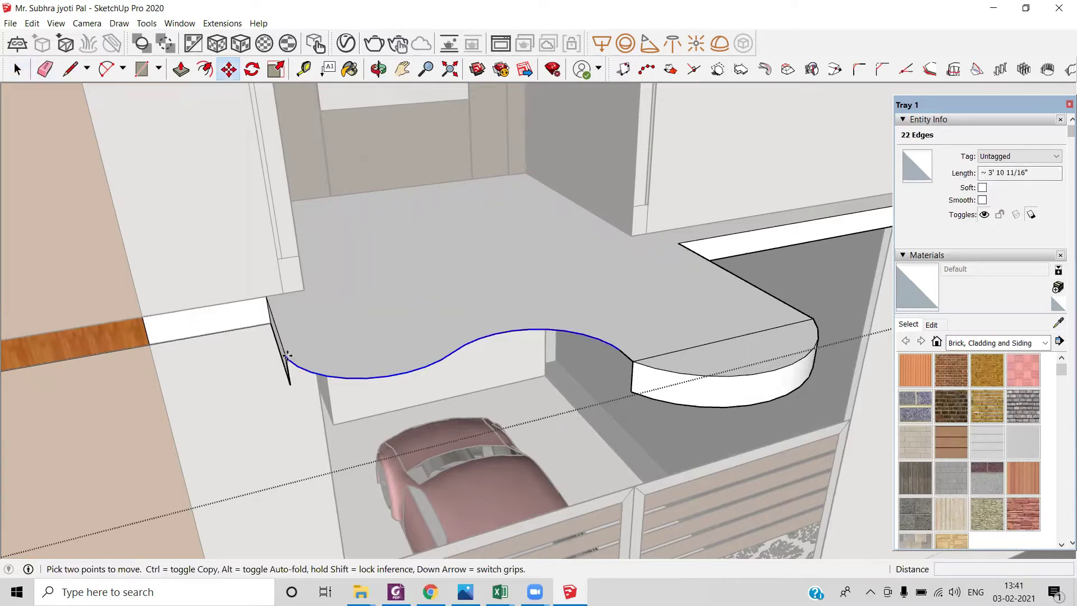
scroll(285, 355, up, 3)
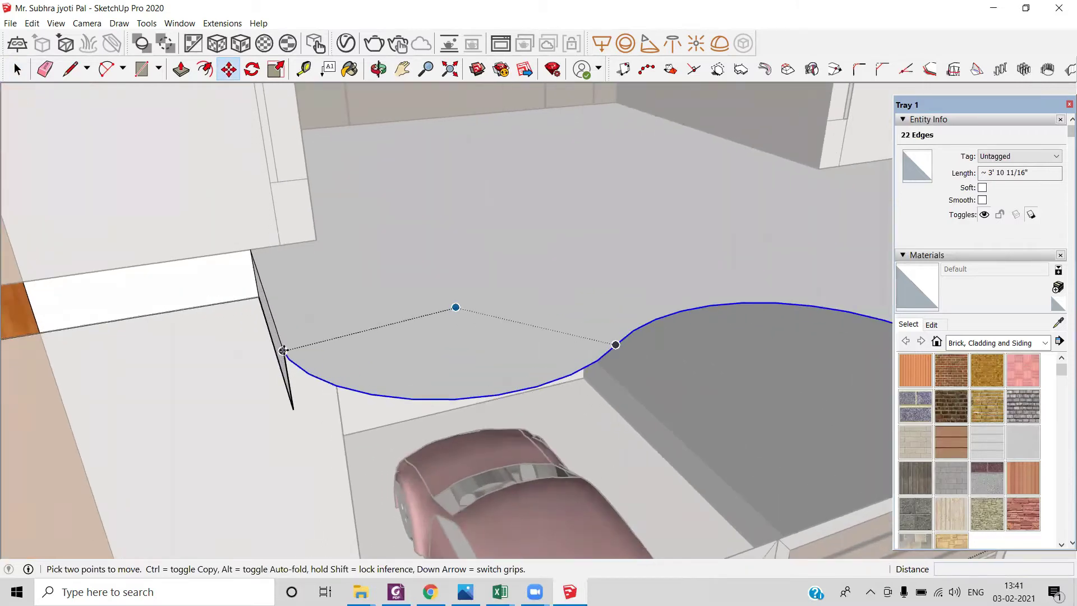
key(ctrl)
click(284, 351)
click(292, 407)
Copy the short edge at the S-curve's outer end down 4" to the bottom corner of the rounded section.
middle_drag(296, 440, 330, 390)
middle_drag(258, 375, 199, 375)
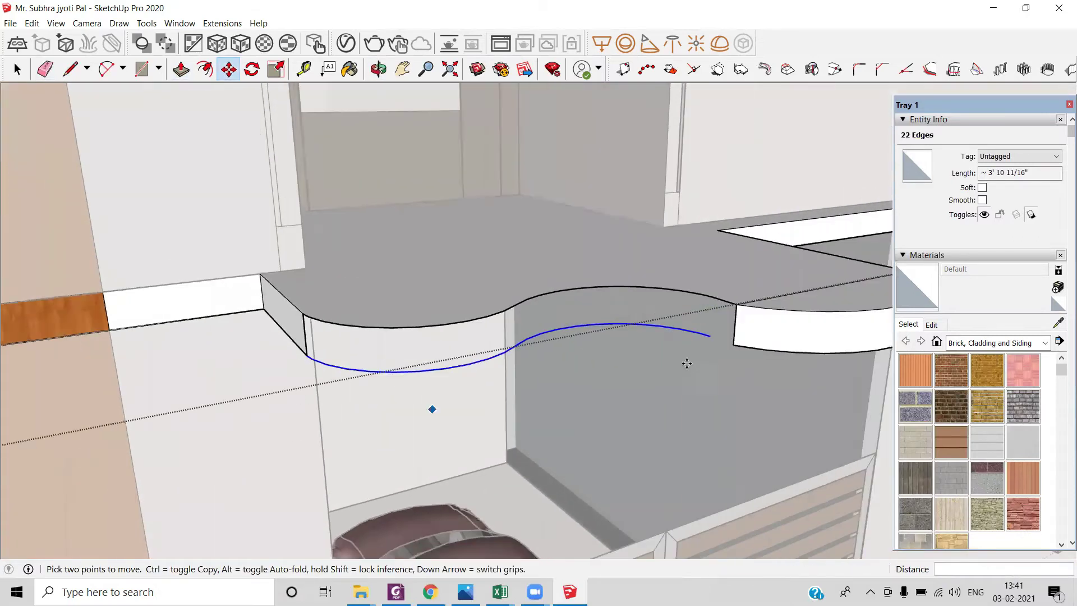
scroll(737, 342, up, 2)
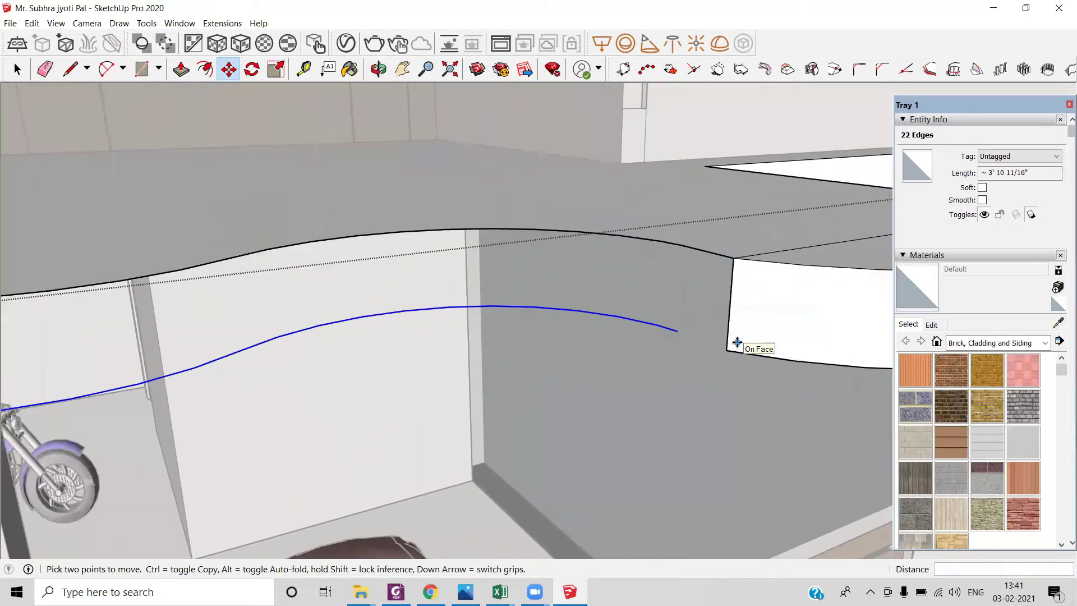
key(space)
click(723, 258)
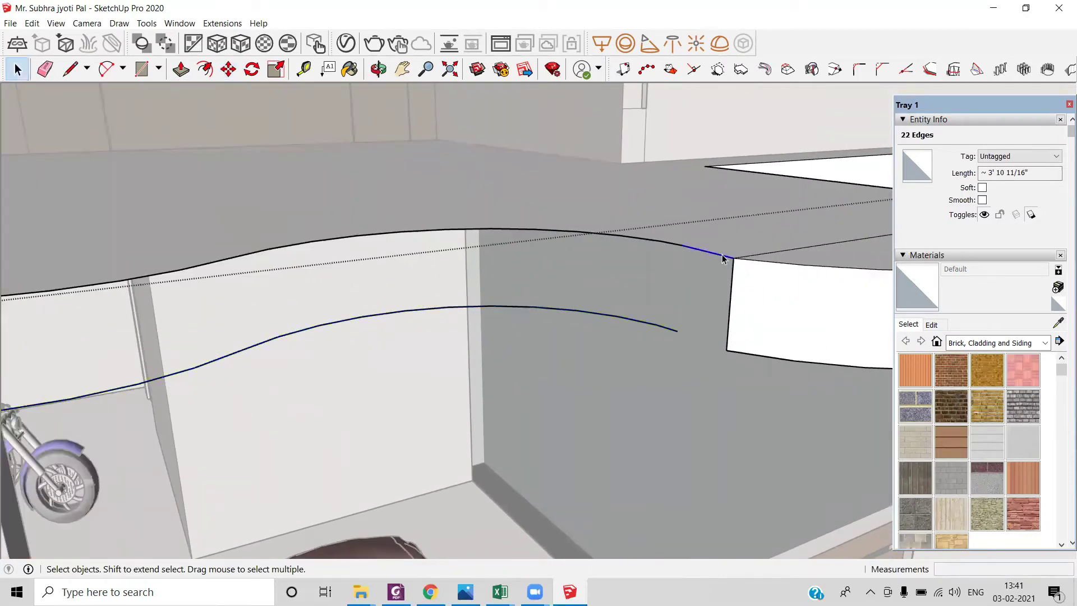
key(m)
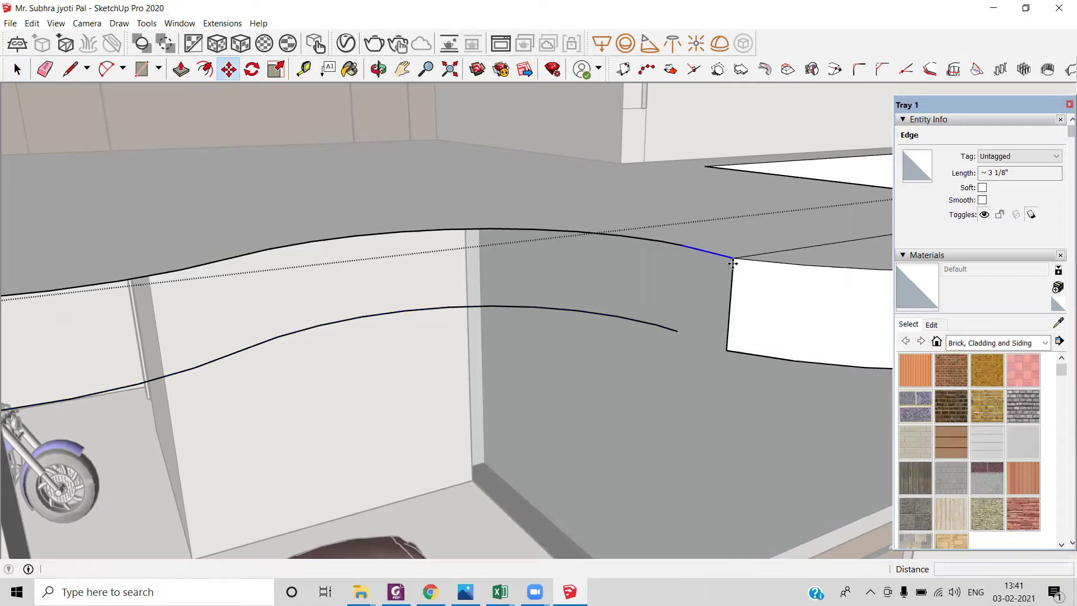
click(732, 259)
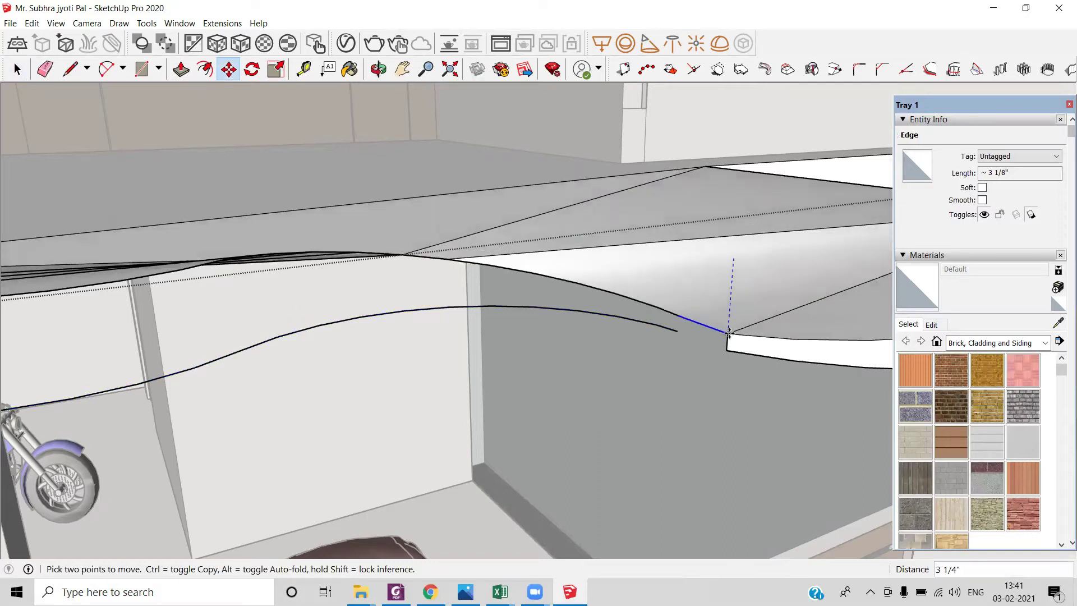
key(ctrl)
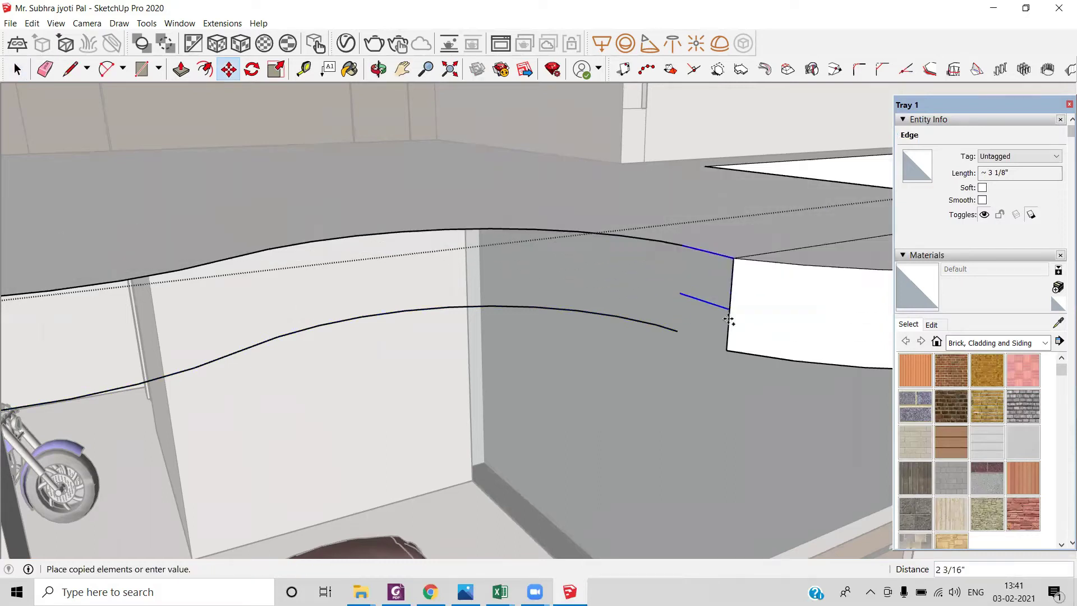
click(728, 351)
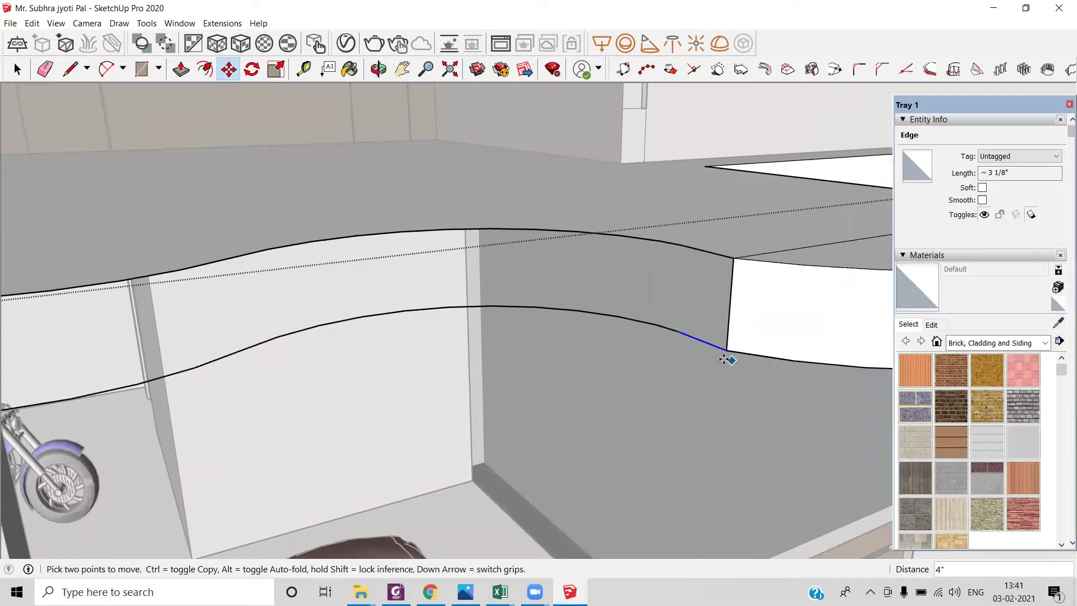
Trace a line about 1 1/4" long over the lower curve where its arc meets the copied short edge.
key(space)
scroll(664, 335, up, 5)
scroll(664, 337, down, 4)
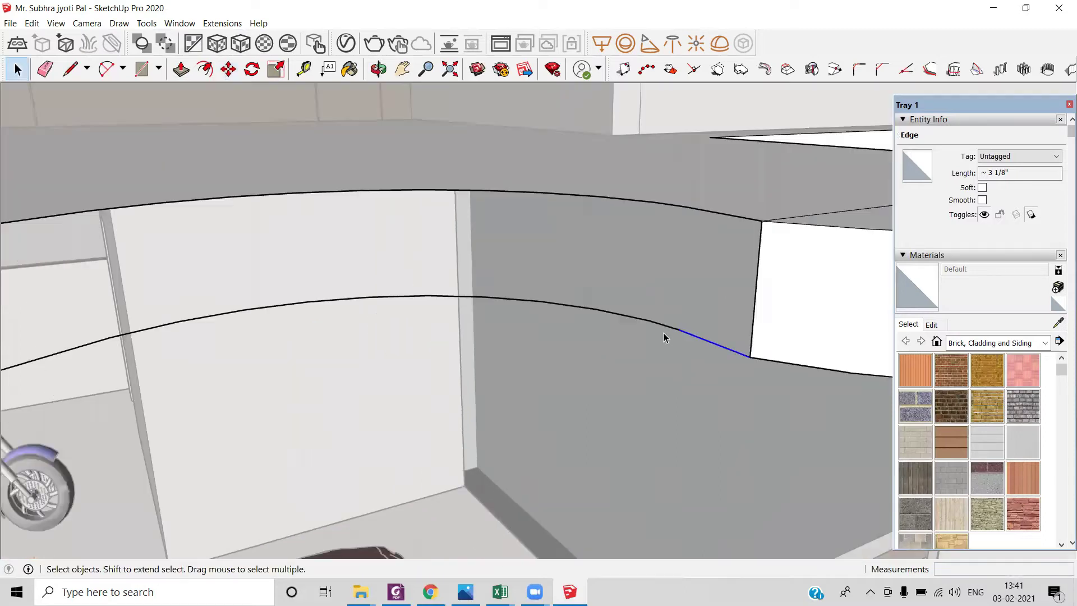
click(672, 354)
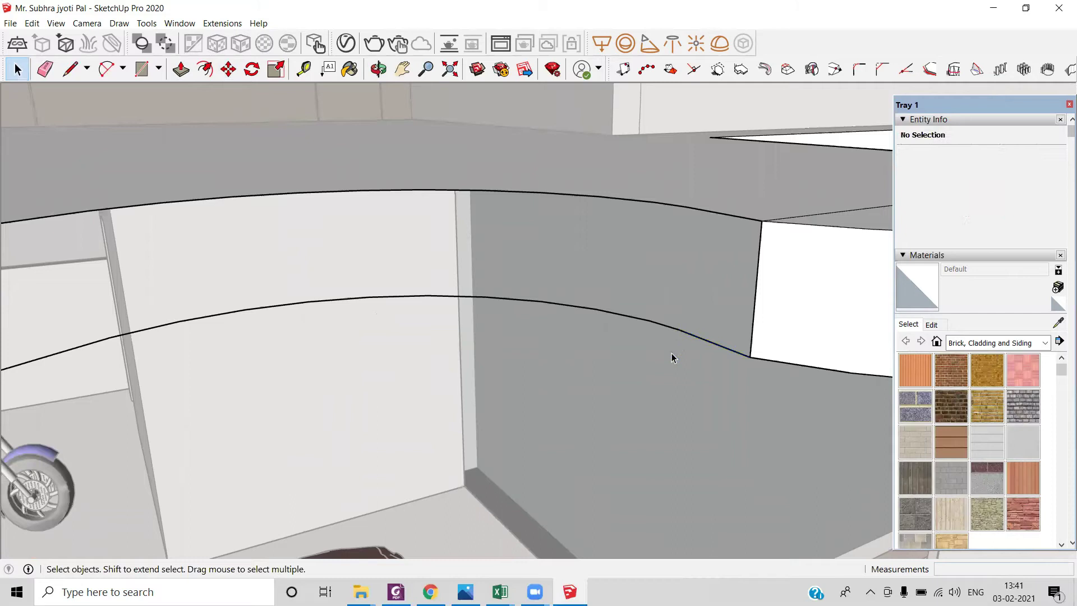
scroll(678, 358, down, 1)
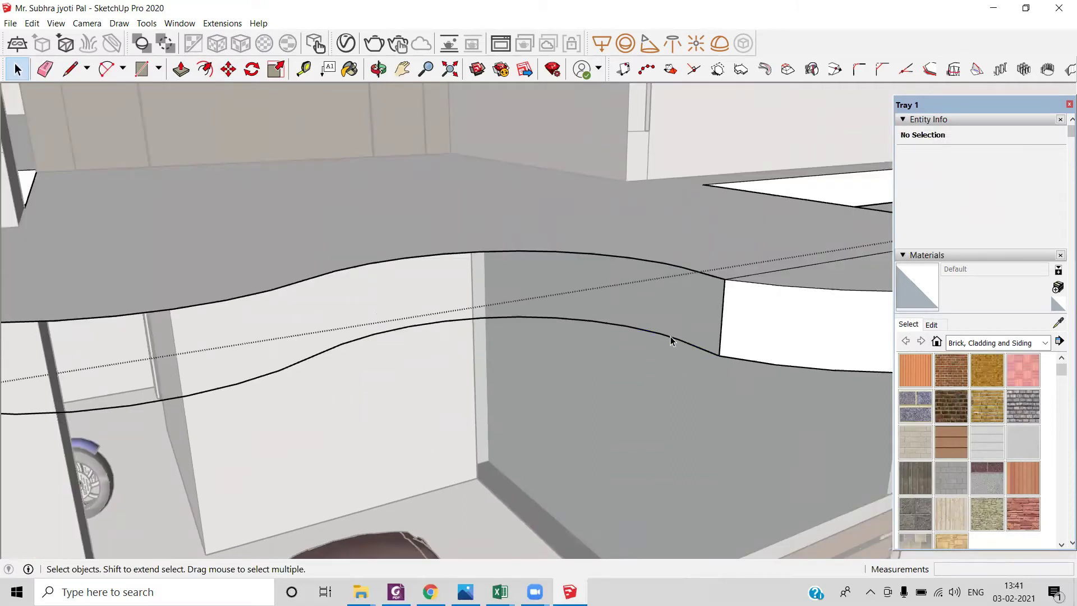
click(671, 336)
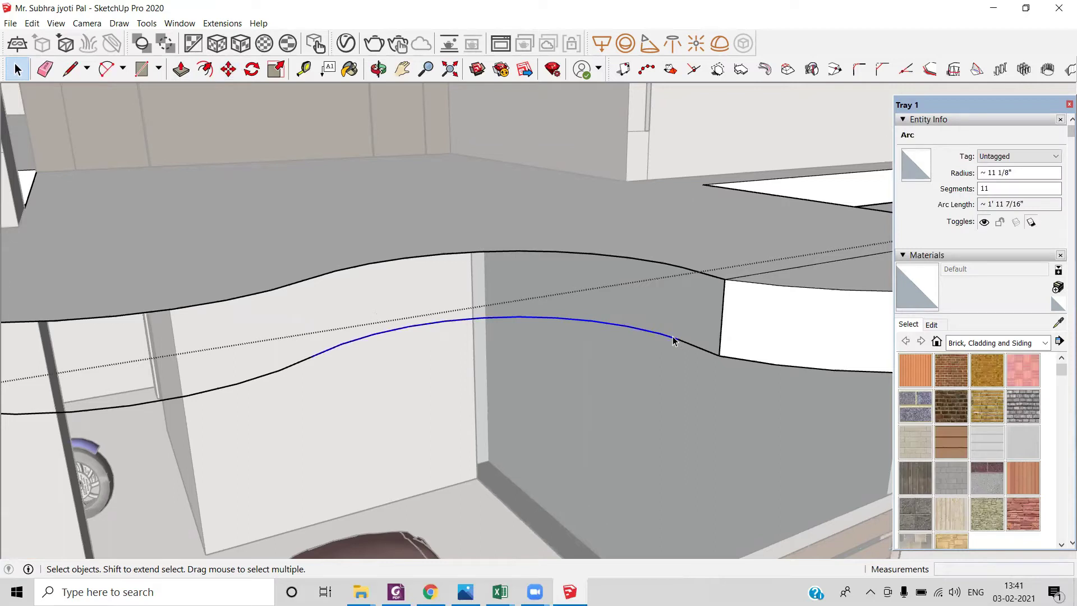
key(l)
scroll(675, 335, up, 2)
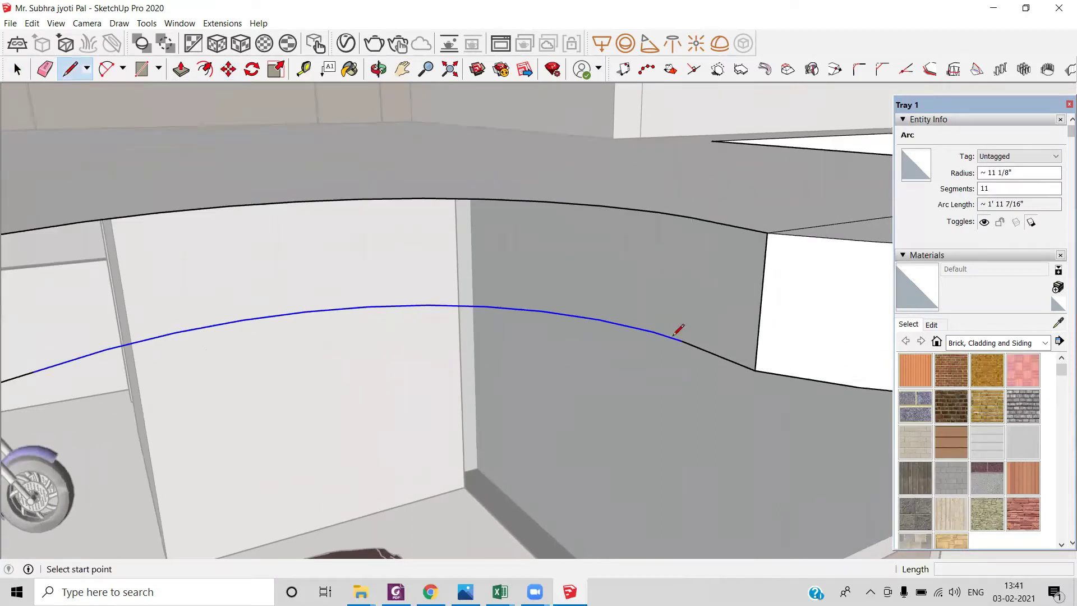
click(675, 336)
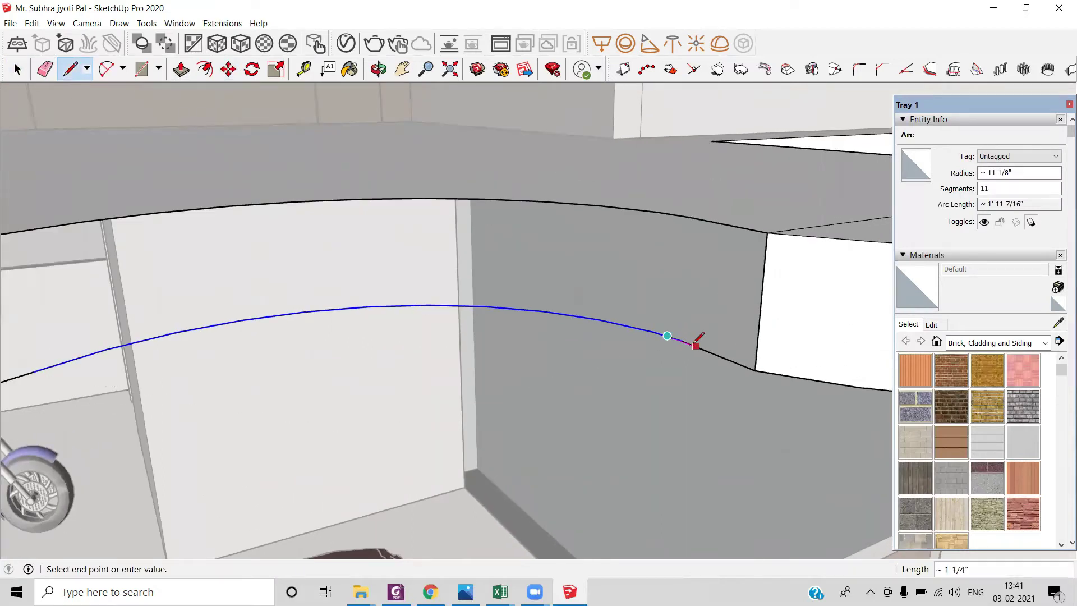
click(696, 344)
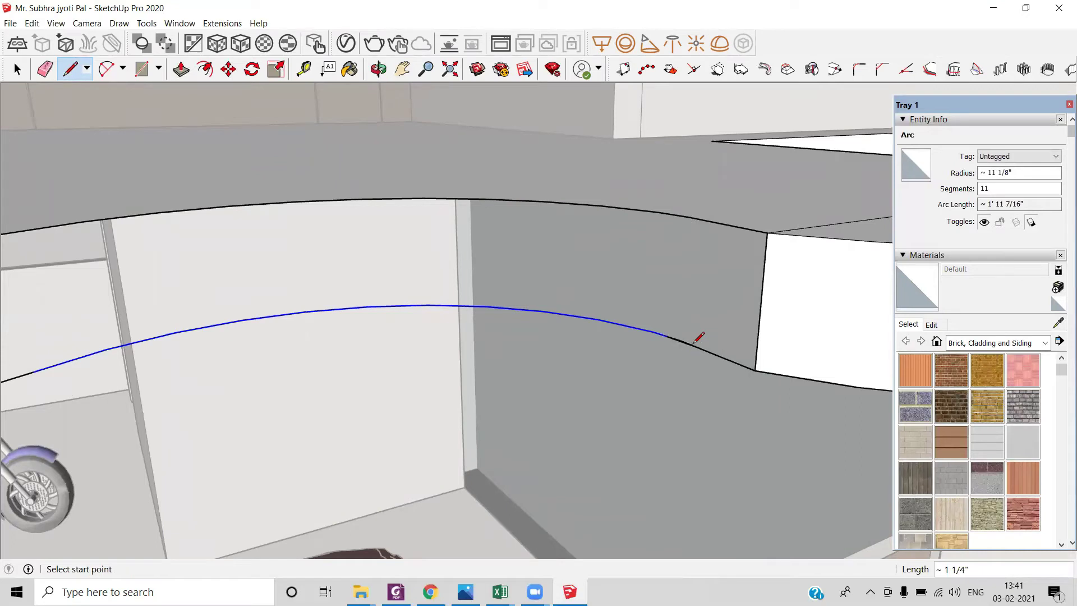
Trace the 4" vertical edges at both ends of the S-curve between the upper and lower curves.
click(768, 231)
click(756, 368)
scroll(655, 370, down, 5)
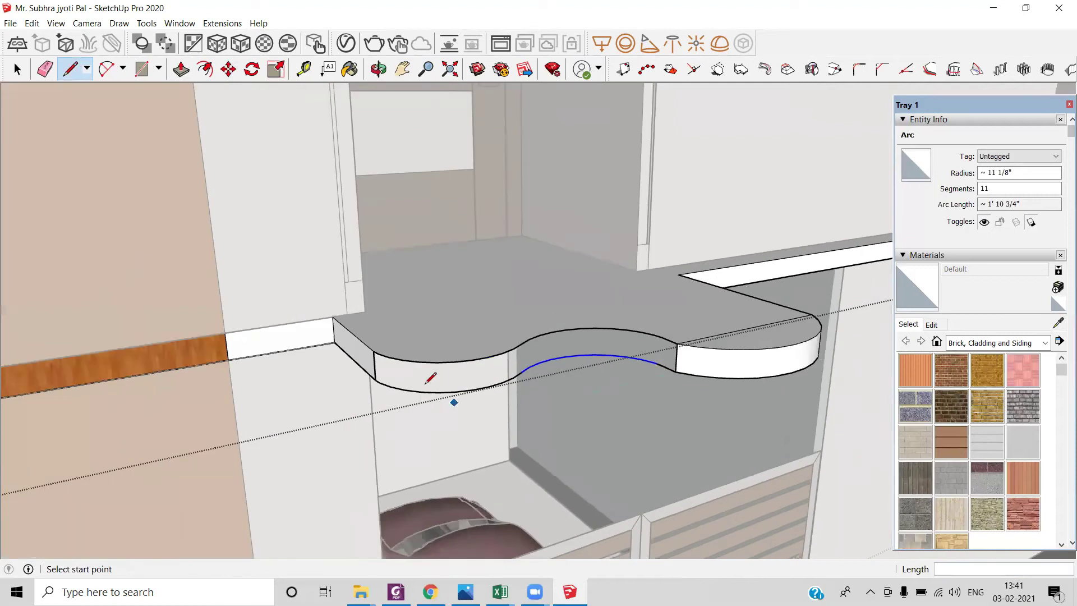
click(374, 350)
click(375, 380)
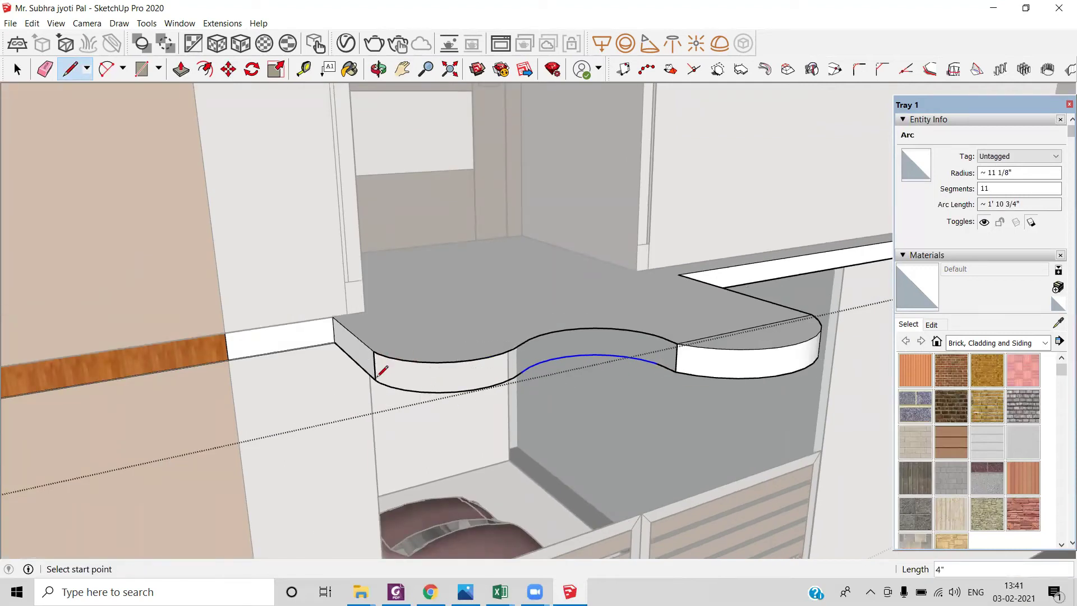
Draw a straight line along the slab's underside connecting the two ends of the lower S-curve.
middle_drag(378, 373, 387, 352)
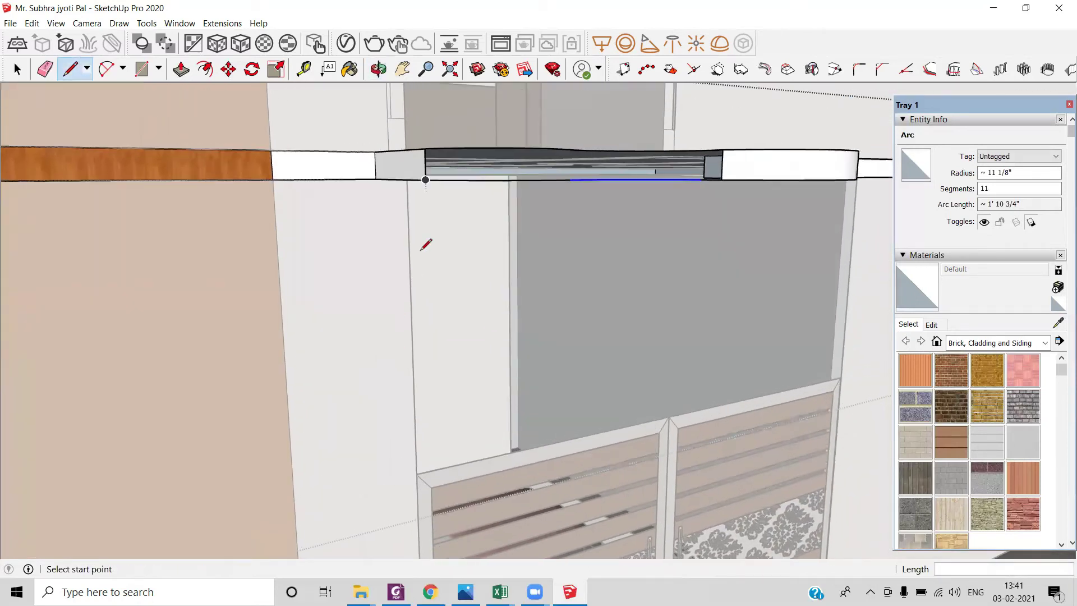
click(426, 180)
click(723, 179)
middle_drag(718, 178, 628, 135)
middle_drag(539, 157, 528, 253)
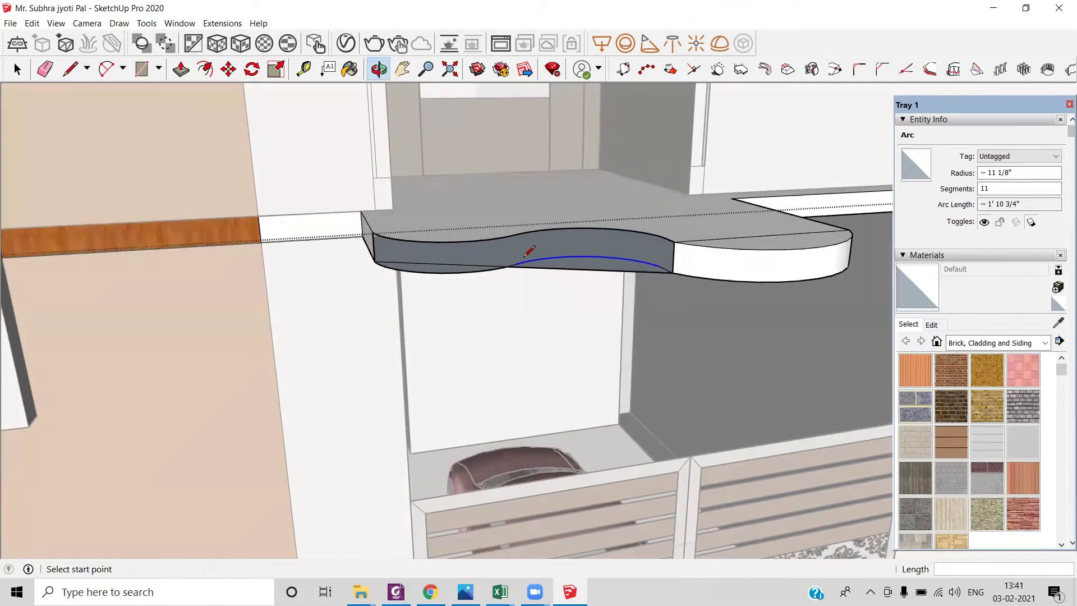
Try adding a vertical edge where the two arcs meet and deleting the lower inner arc, and undo back to the open front.
scroll(527, 252, up, 5)
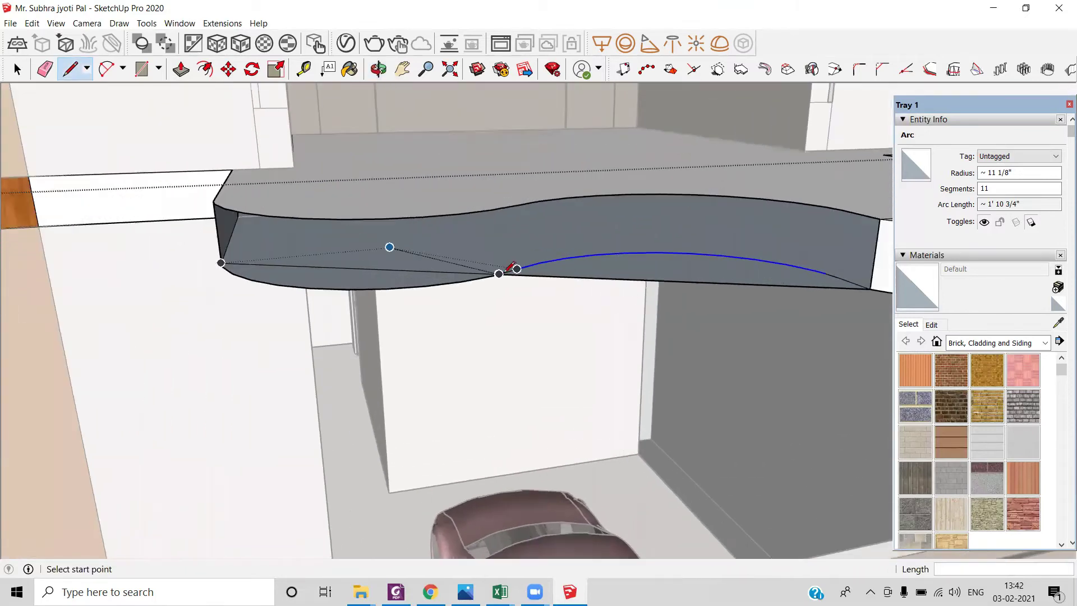
click(499, 274)
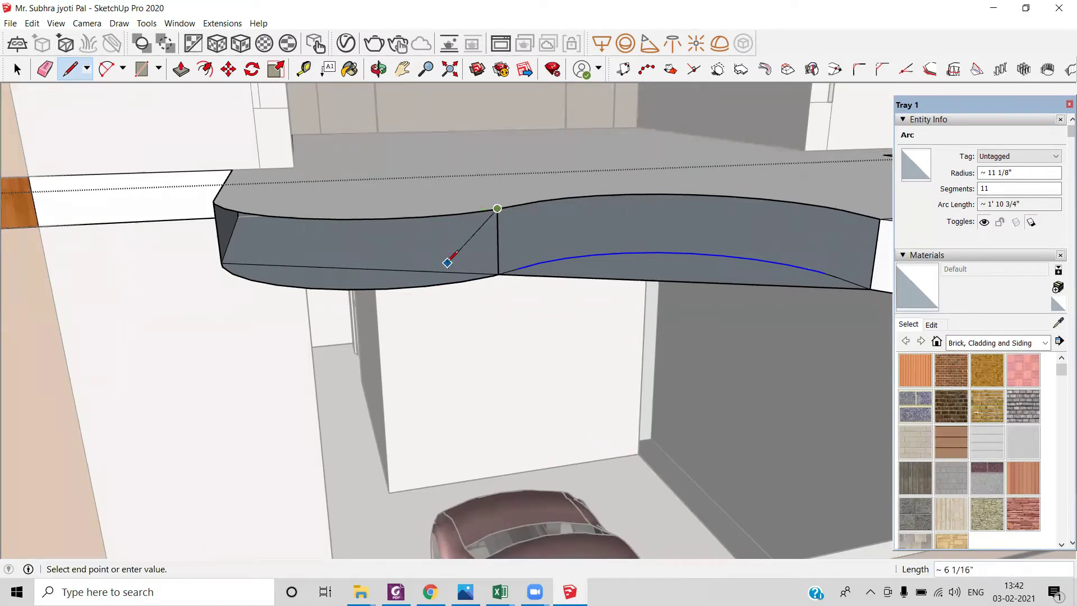
key(space)
scroll(446, 264, down, 1)
mouse_move(471, 294)
middle_down()
mouse_move(447, 325)
mouse_move(455, 305)
middle_up()
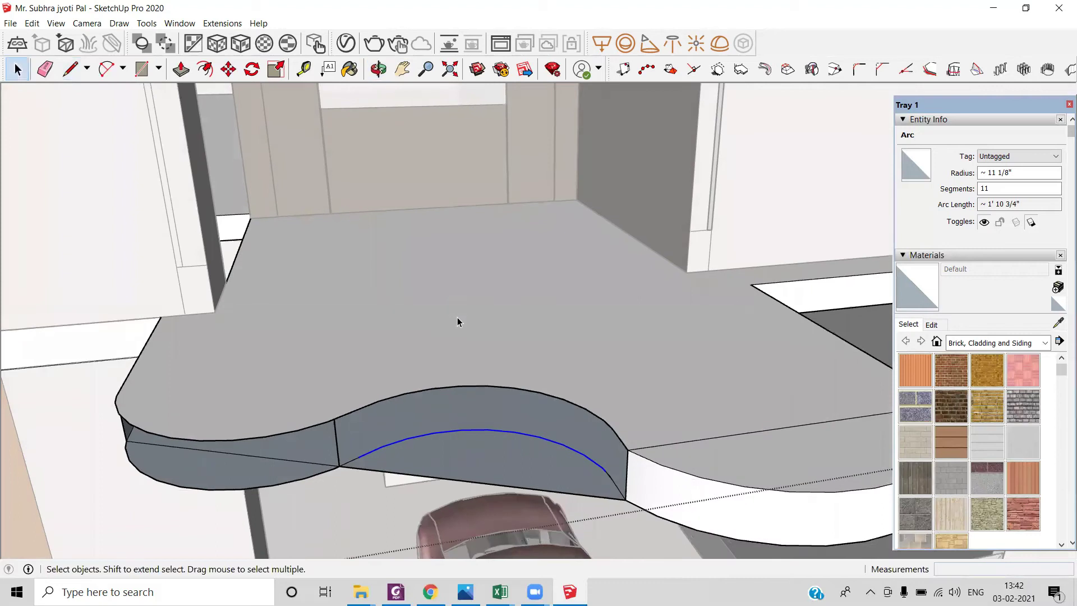
key(Delete)
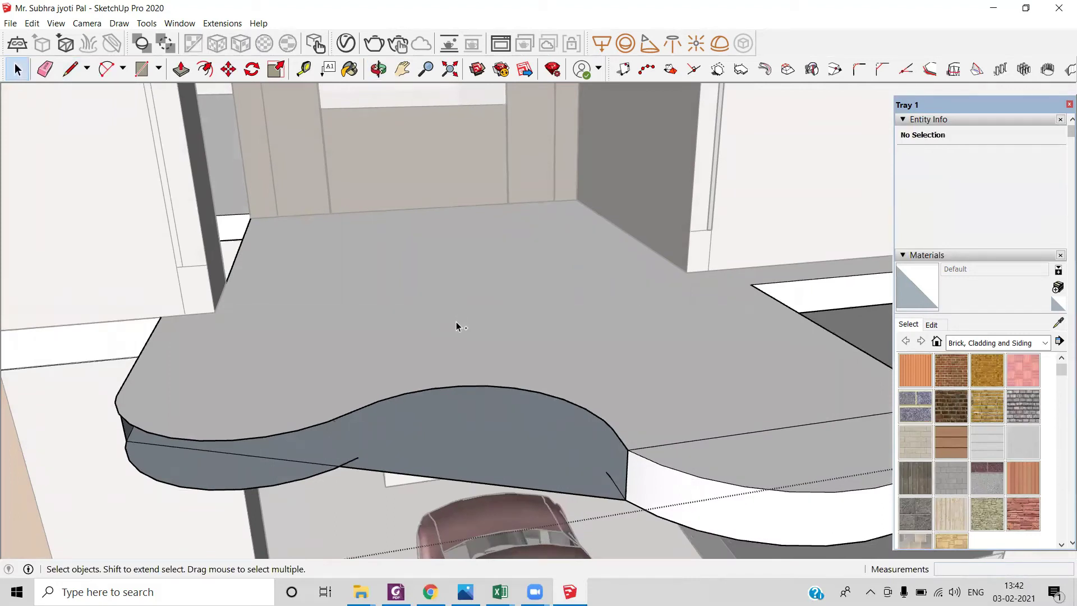
key(ctrl+z)
Try to push the entire floor face down 4" to the lower curve, and undo it.
click(376, 387)
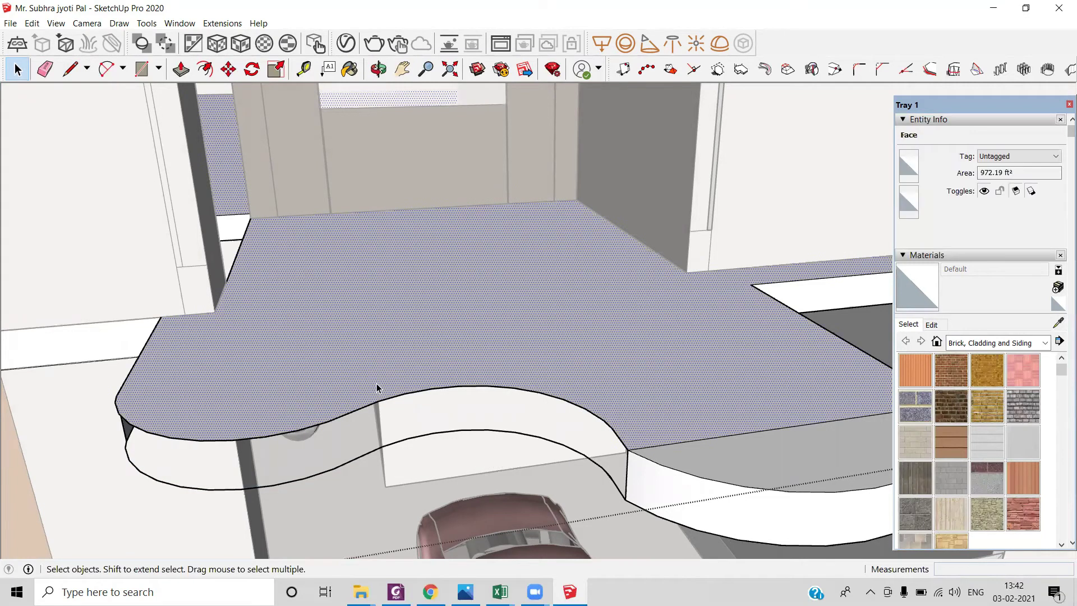
key(p)
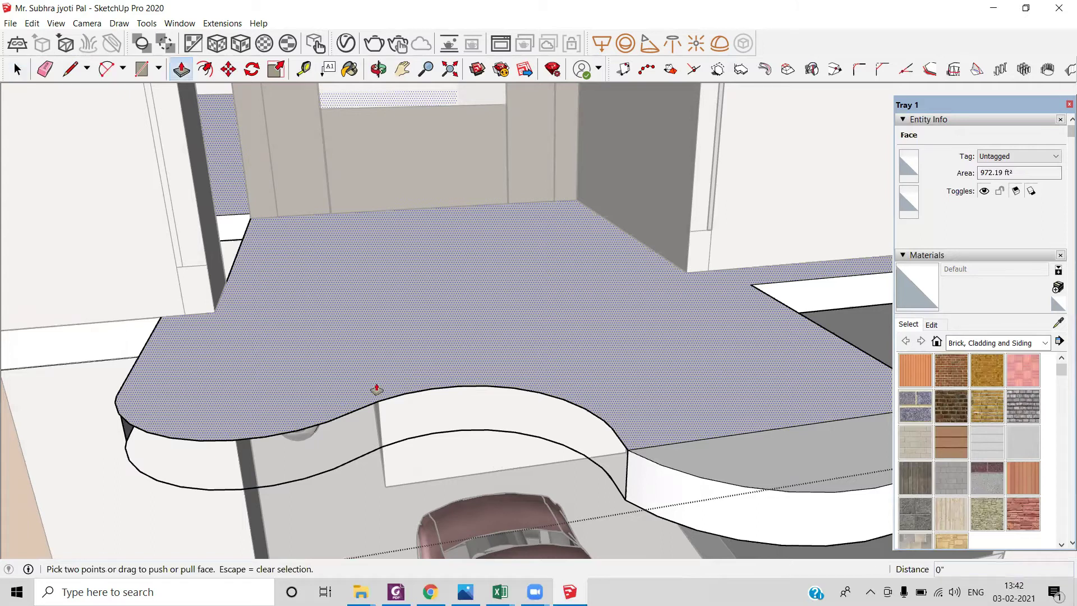
click(376, 388)
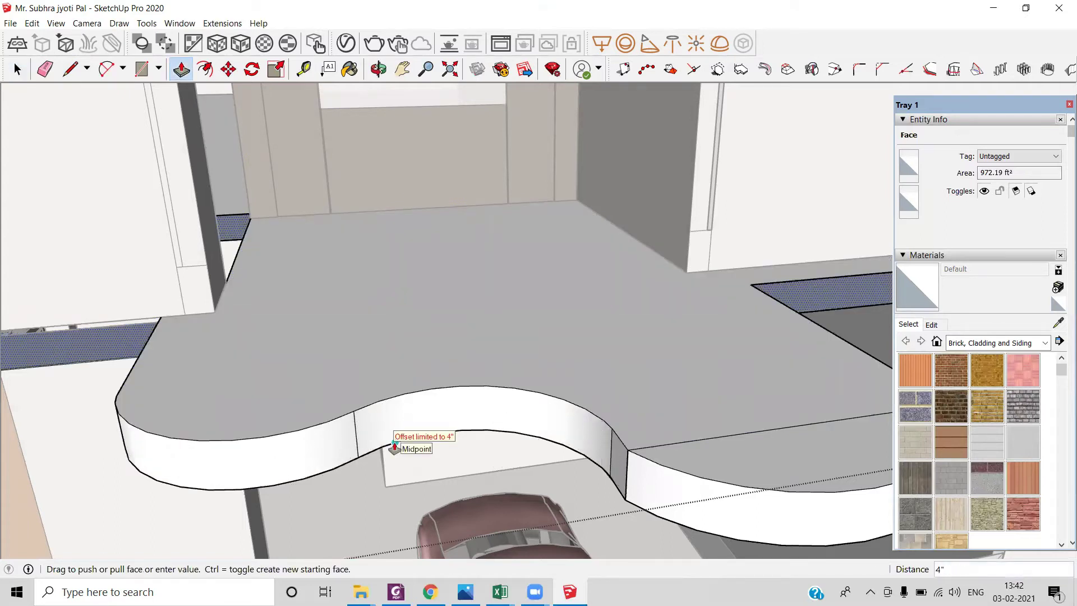
click(396, 448)
key(o)
drag(416, 380, 418, 424)
key(p)
scroll(419, 424, up, 3)
key(o)
mouse_move(469, 536)
mouse_down()
mouse_move(460, 527)
mouse_move(471, 533)
mouse_up()
key(p)
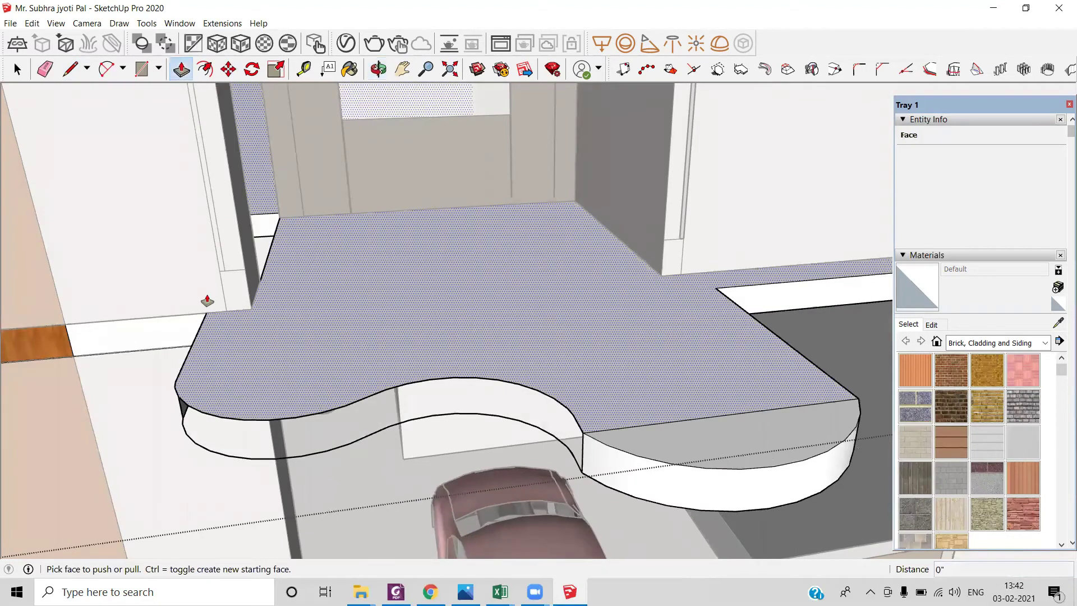
Draw a line across the floor face flush with the outer wall, separating the projecting balcony from the room floor.
click(70, 68)
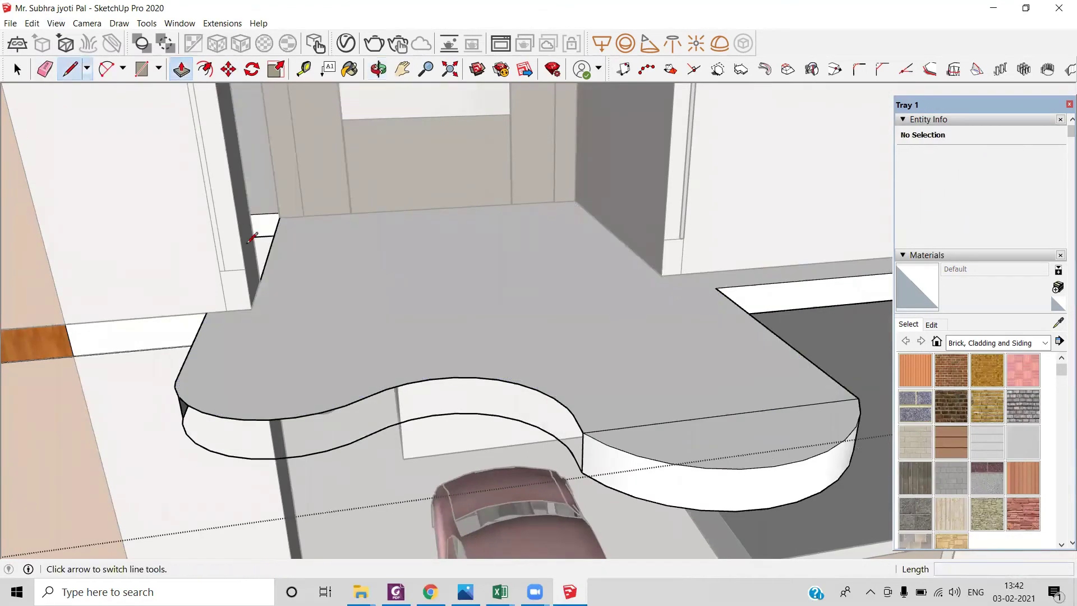
click(207, 311)
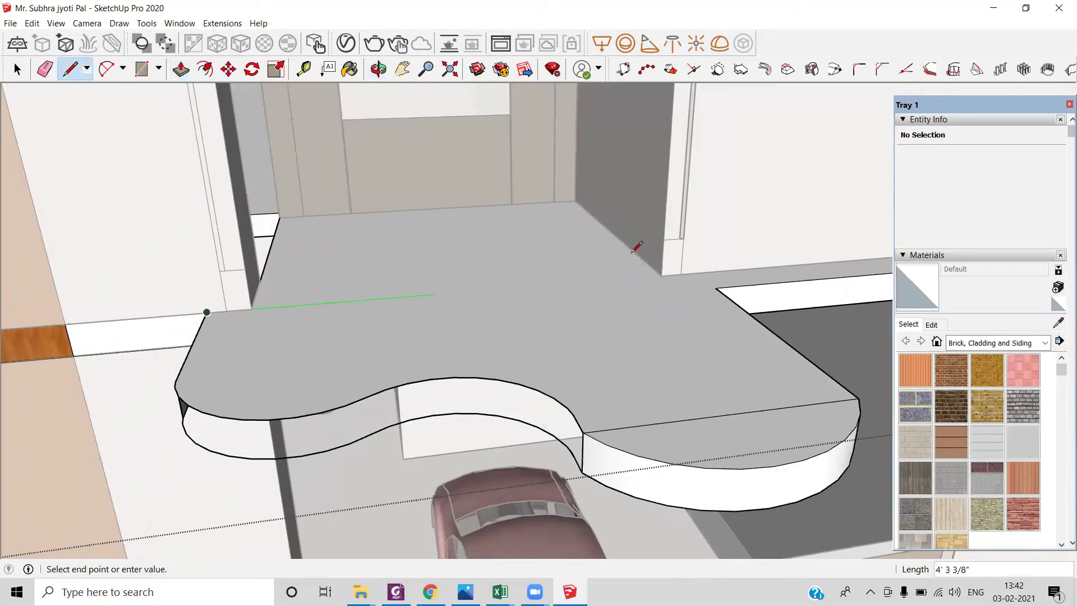
click(697, 274)
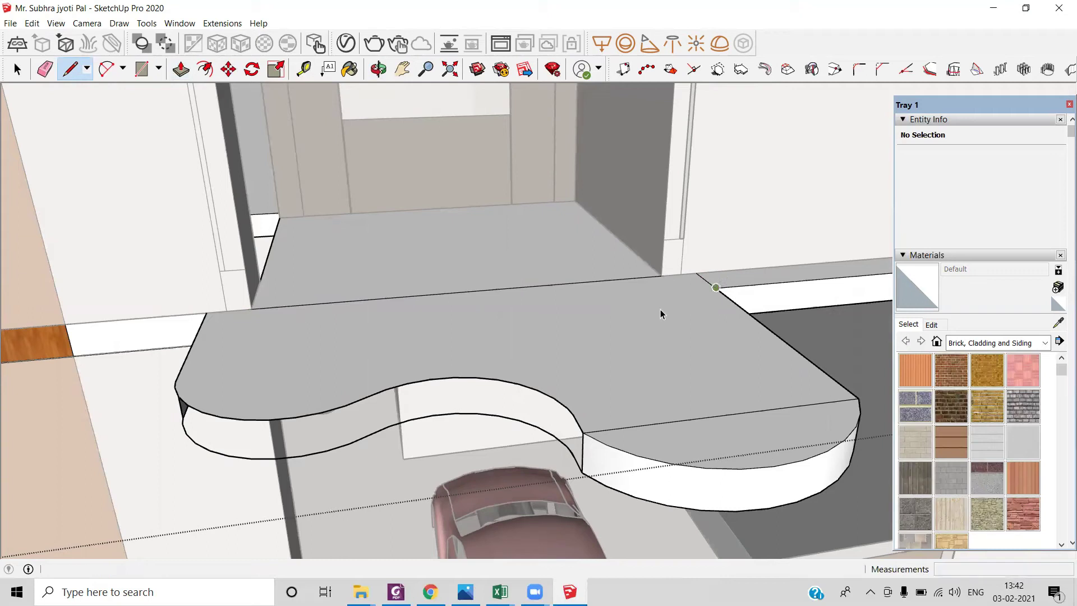
key(space)
Push the separated balcony face down 4" to the level of the lower S-curve.
click(621, 338)
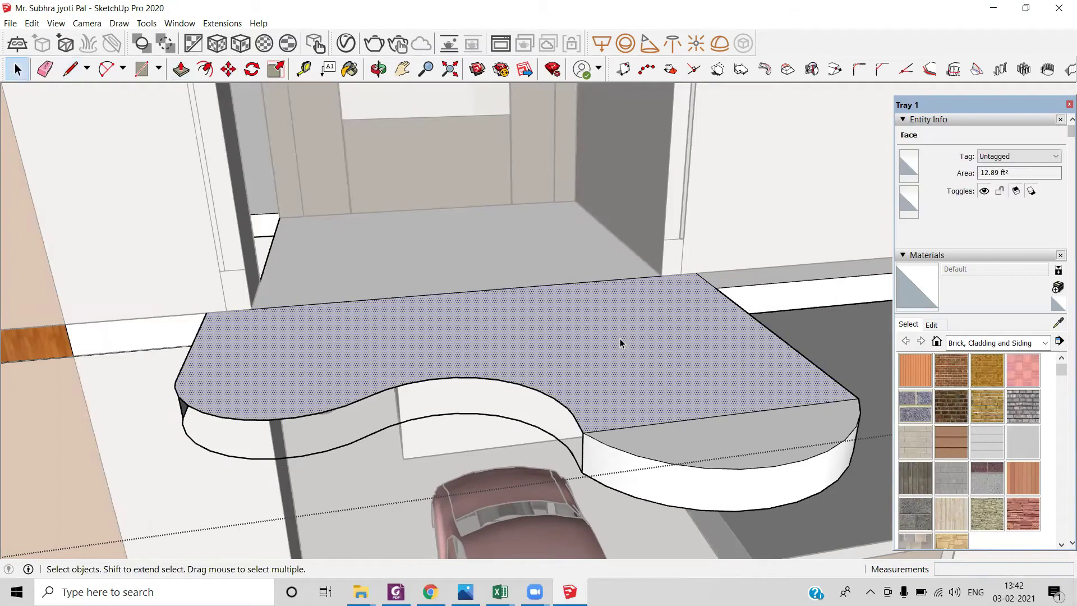
key(p)
click(621, 345)
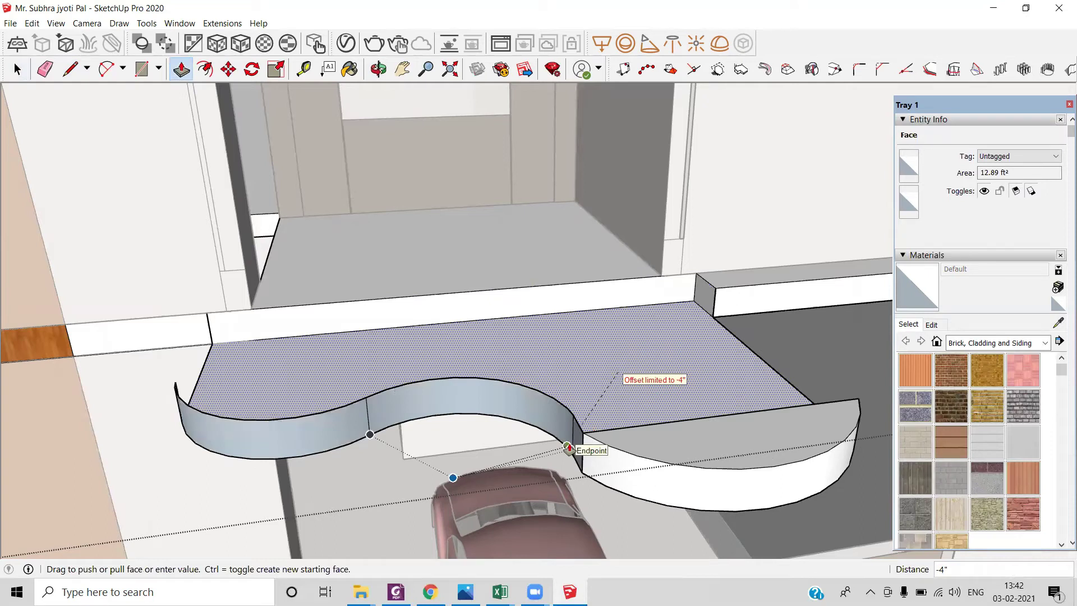
key(Escape)
click(606, 389)
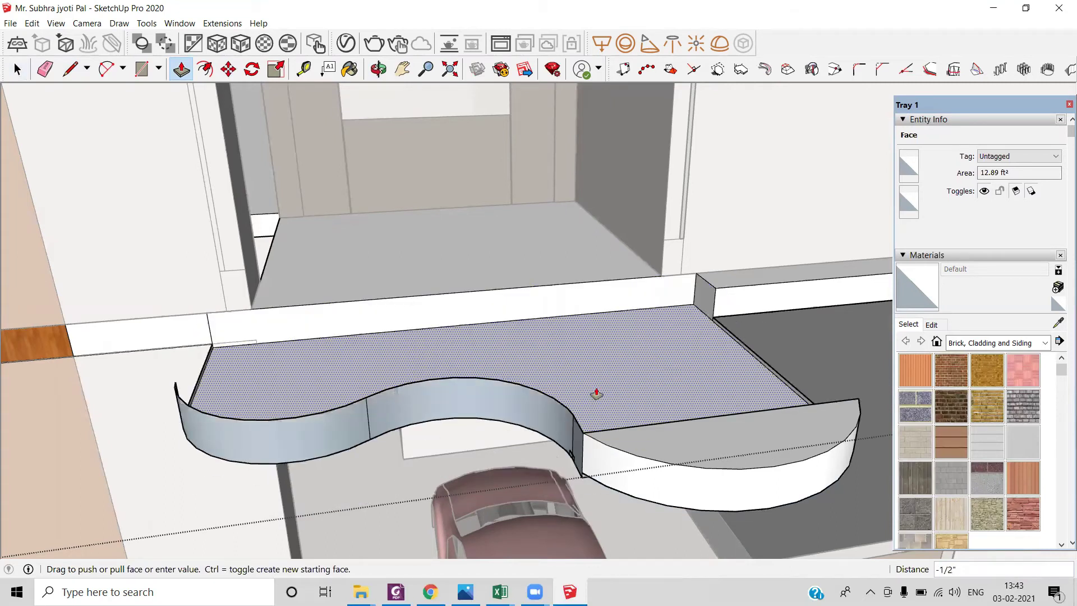
click(647, 325)
Copy the lowered balcony face straight up 4" to the top corner at the wall.
key(m)
key(ctrl)
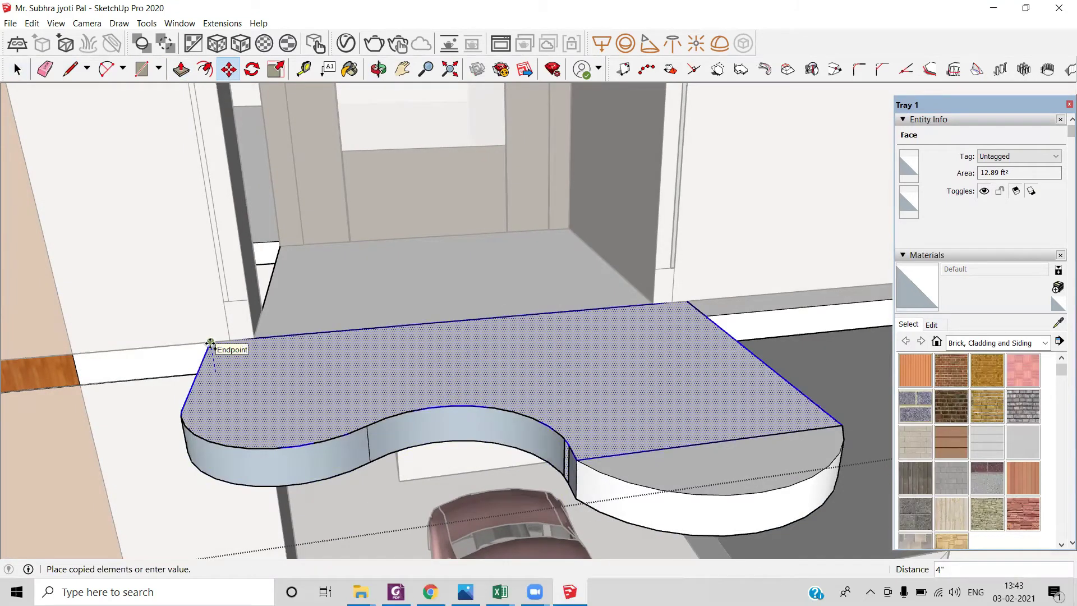
click(211, 343)
Trace a short line along the upper curve over the narrow strip beside the rounded section.
middle_drag(644, 508, 601, 421)
scroll(649, 491, up, 6)
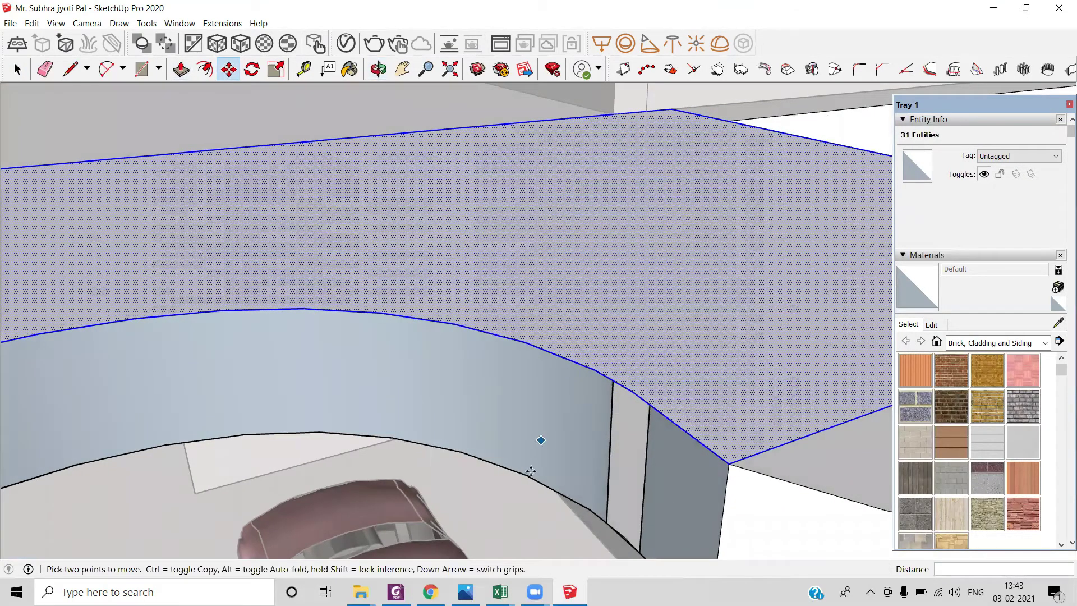
key(l)
click(613, 380)
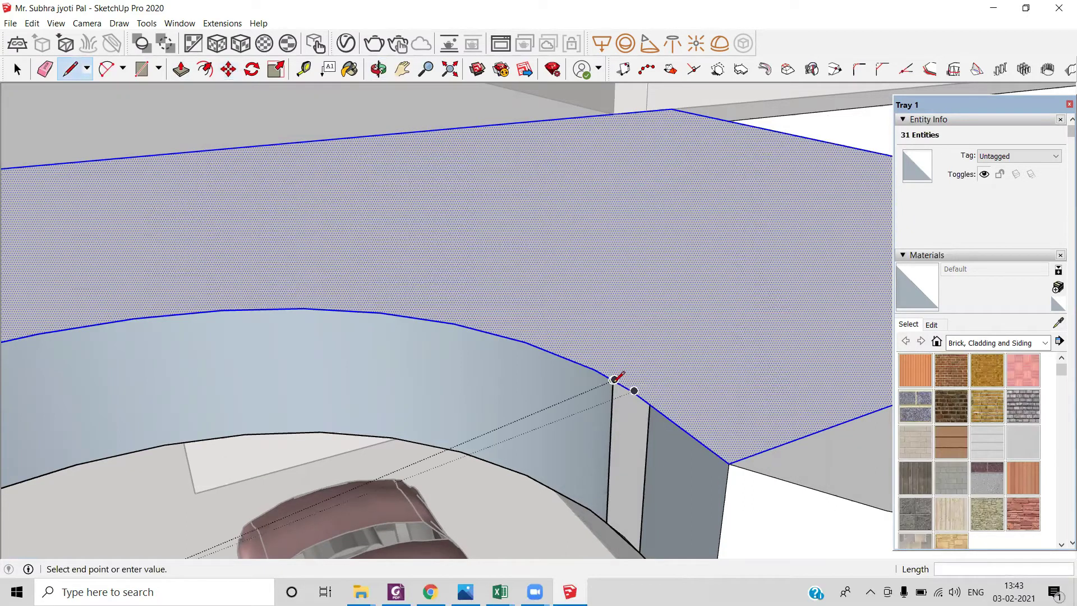
click(647, 404)
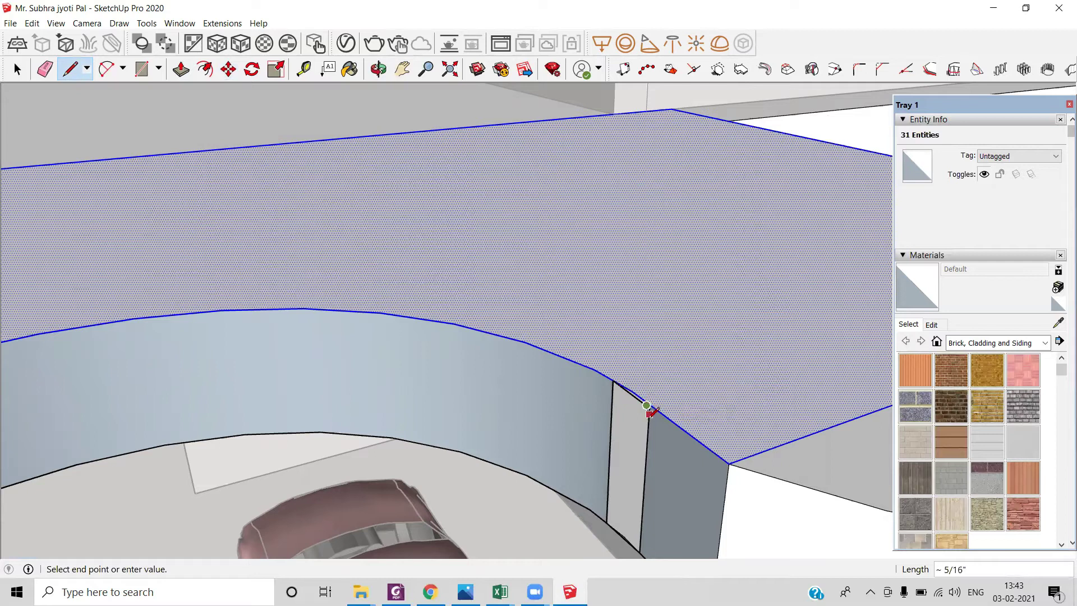
scroll(647, 403, down, 3)
key(Escape)
key(space)
middle_drag(456, 364, 493, 452)
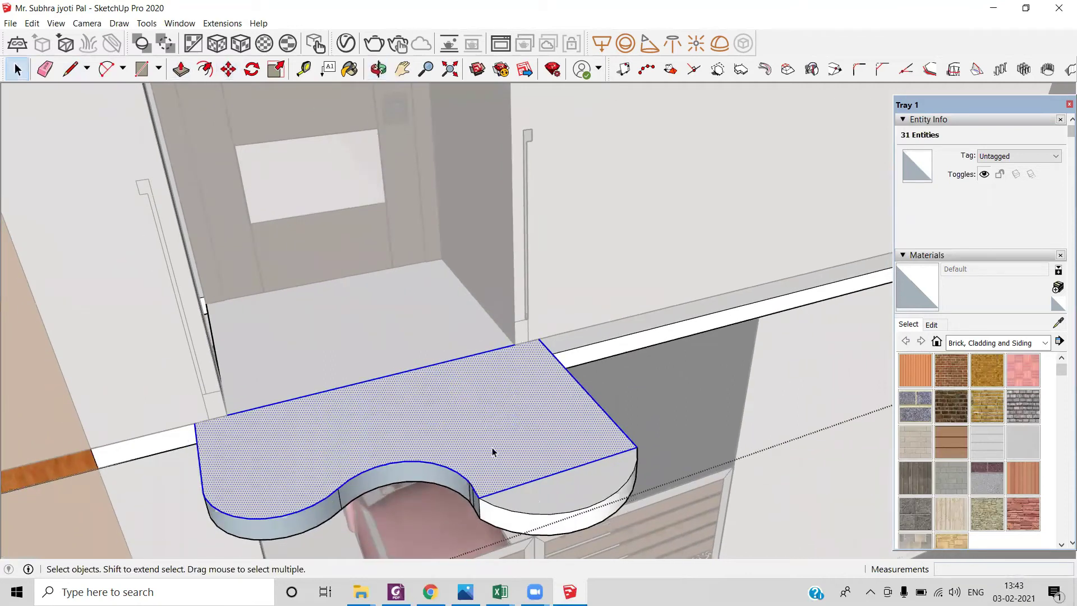
Erase the edge dividing the rounded section from the rest of the balcony's top face.
click(534, 484)
key(e)
click(537, 479)
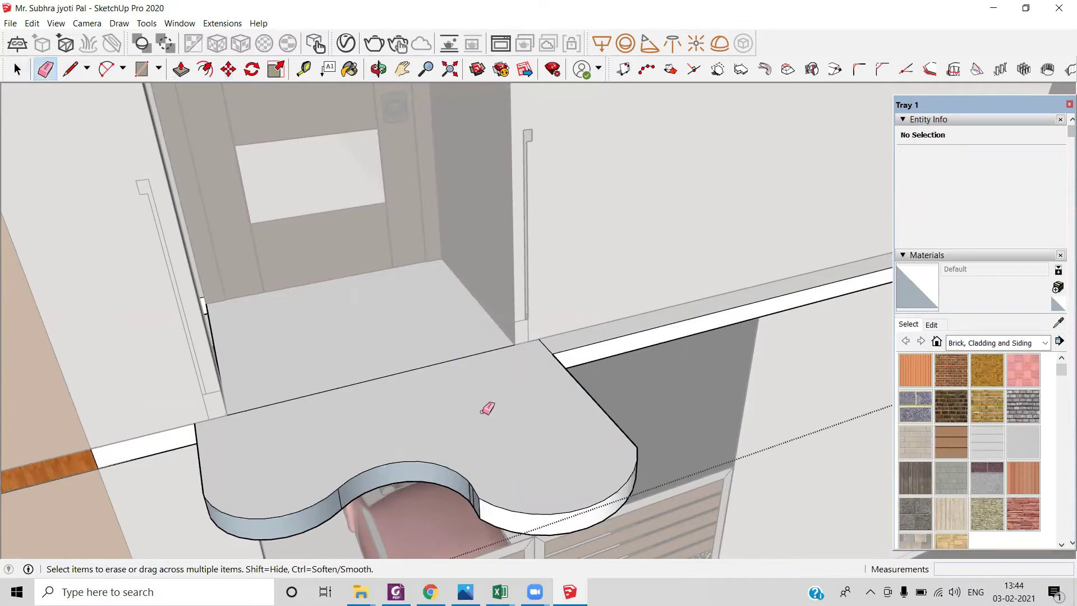
scroll(486, 406, down, 2)
middle_drag(471, 478, 422, 512)
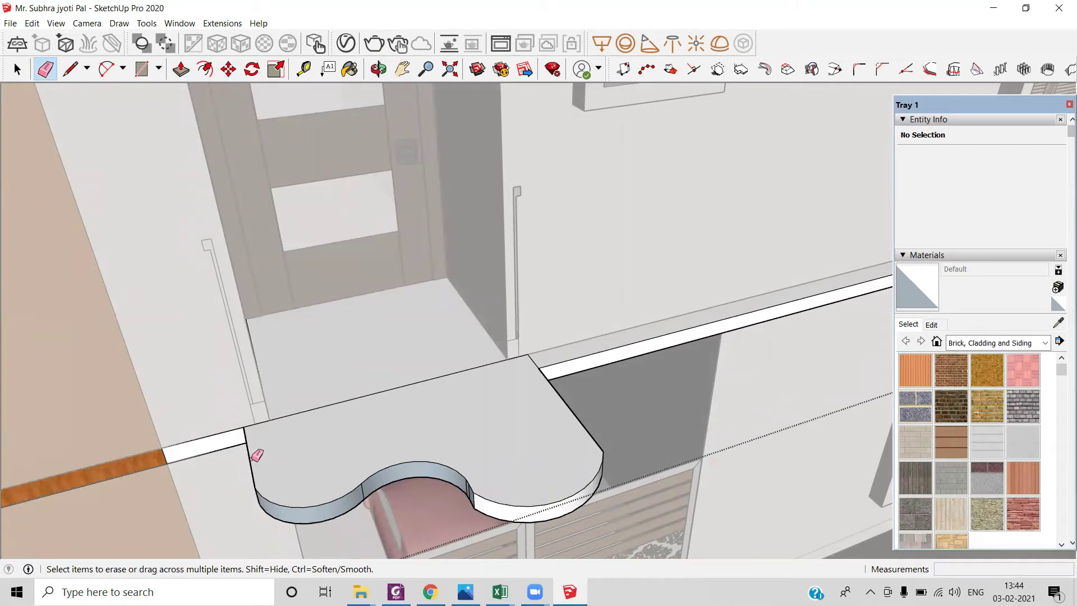
Copy the balcony's top outline, made of both side edges, the S-curve and the rounded arc, straight up above the floor.
key(space)
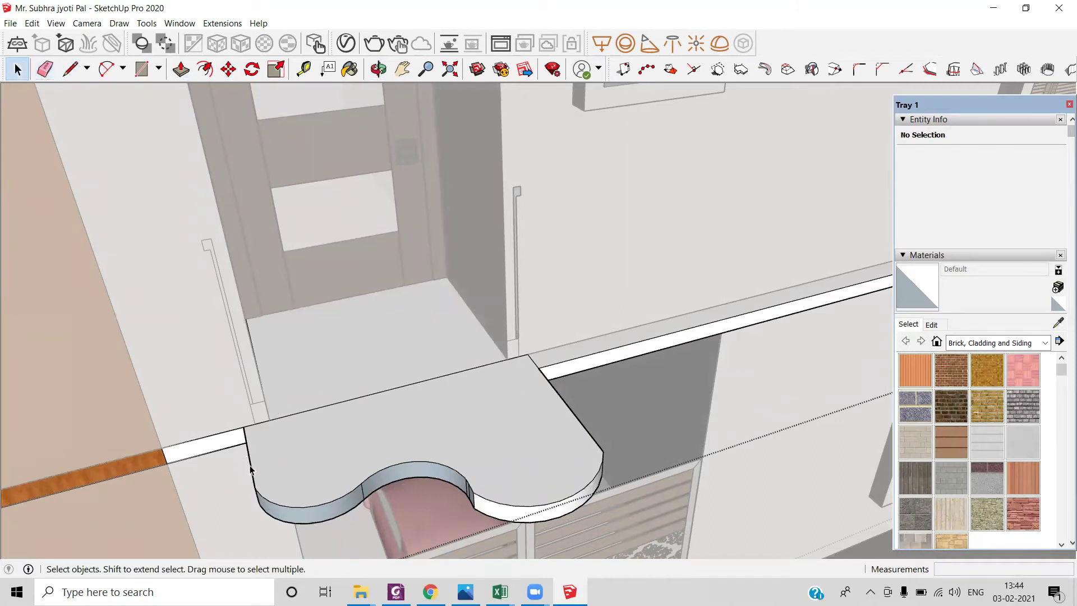
click(251, 471)
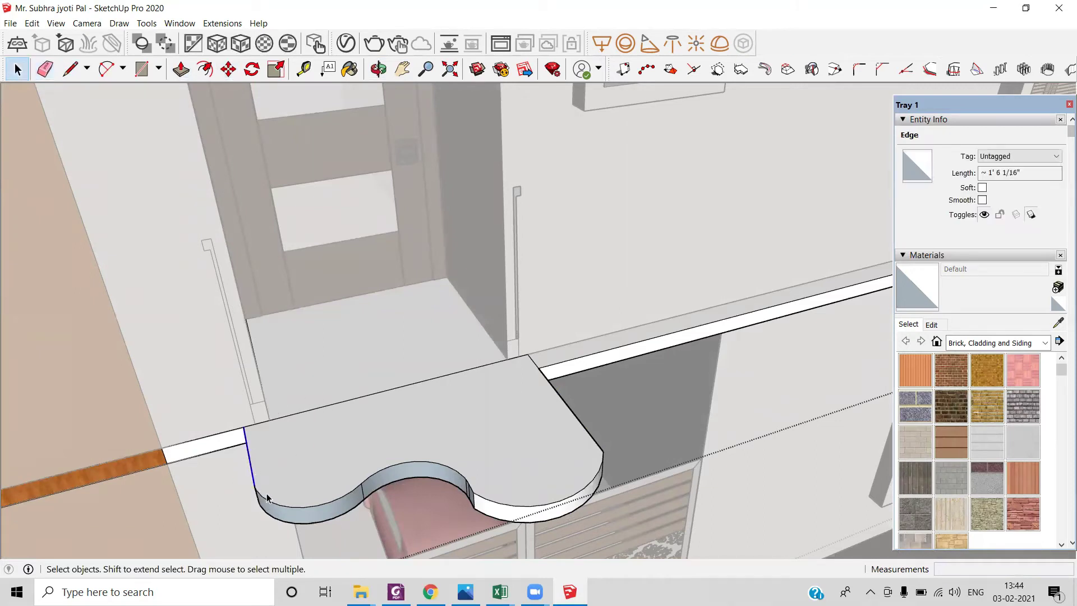
shift+click(302, 507)
shift+click(391, 470)
scroll(472, 483, up, 5)
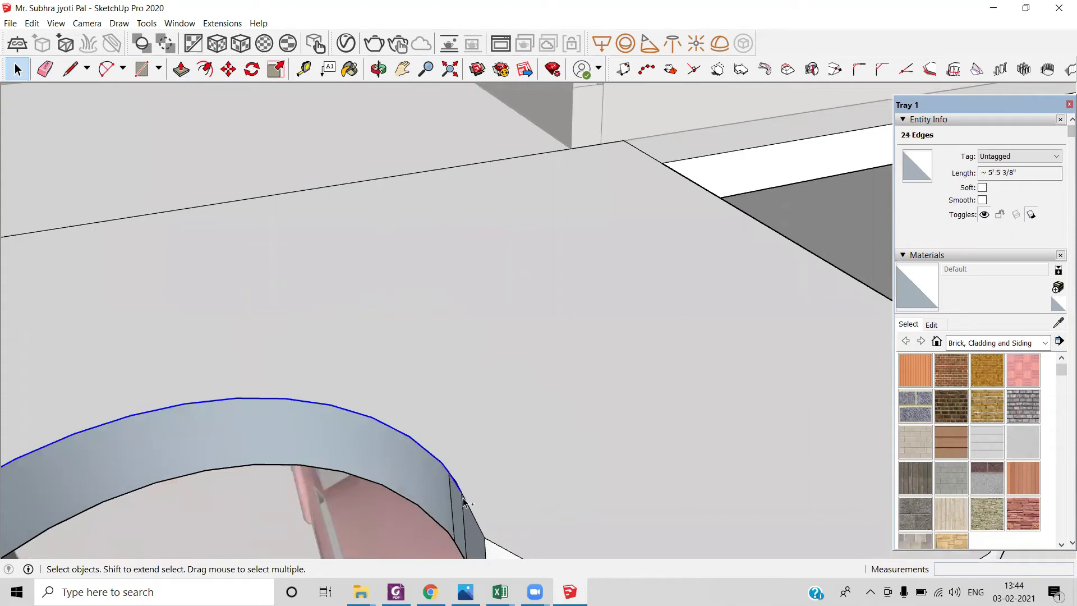
scroll(439, 429, down, 2)
shift+click(440, 429)
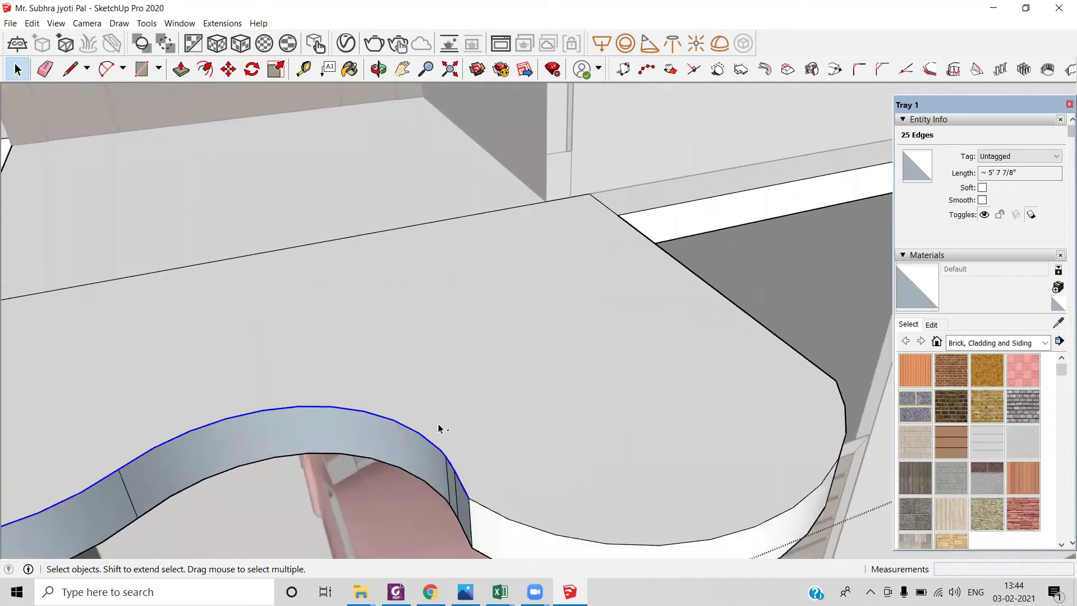
shift+click(484, 508)
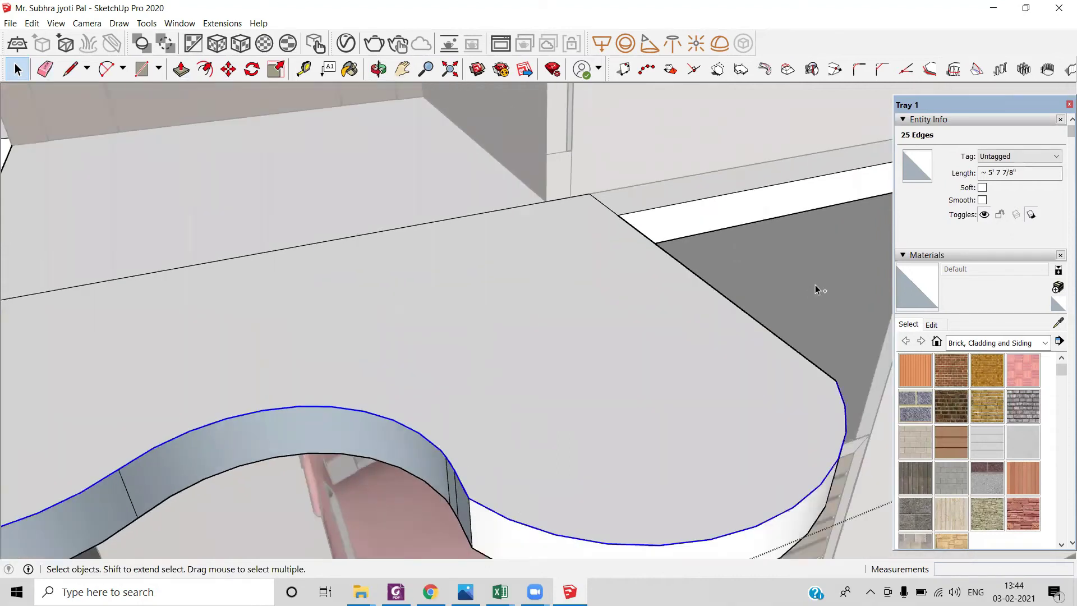
shift+click(799, 357)
scroll(595, 274, down, 4)
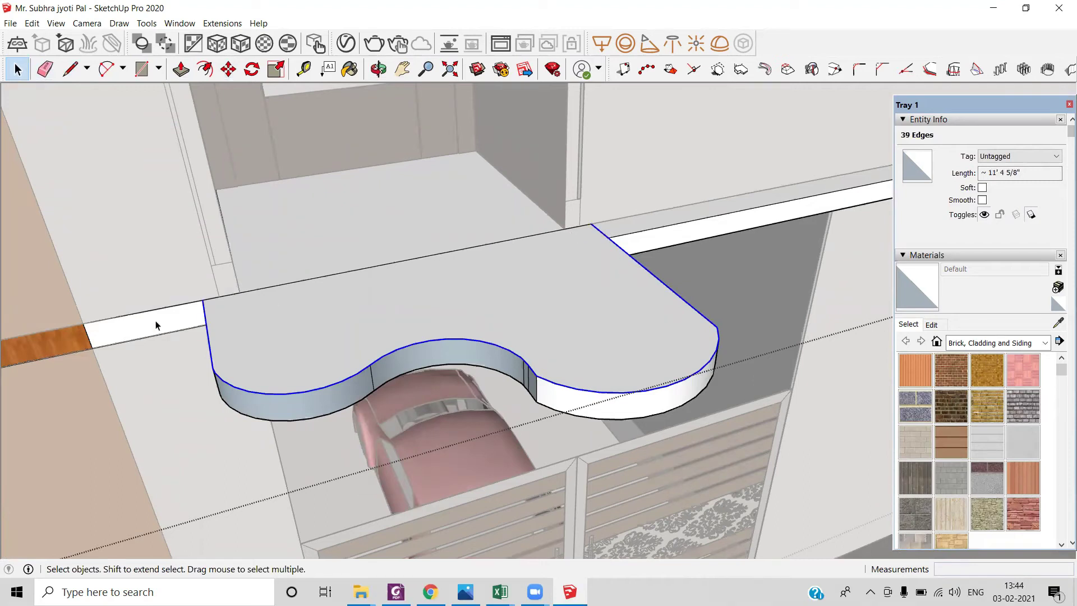
key(m)
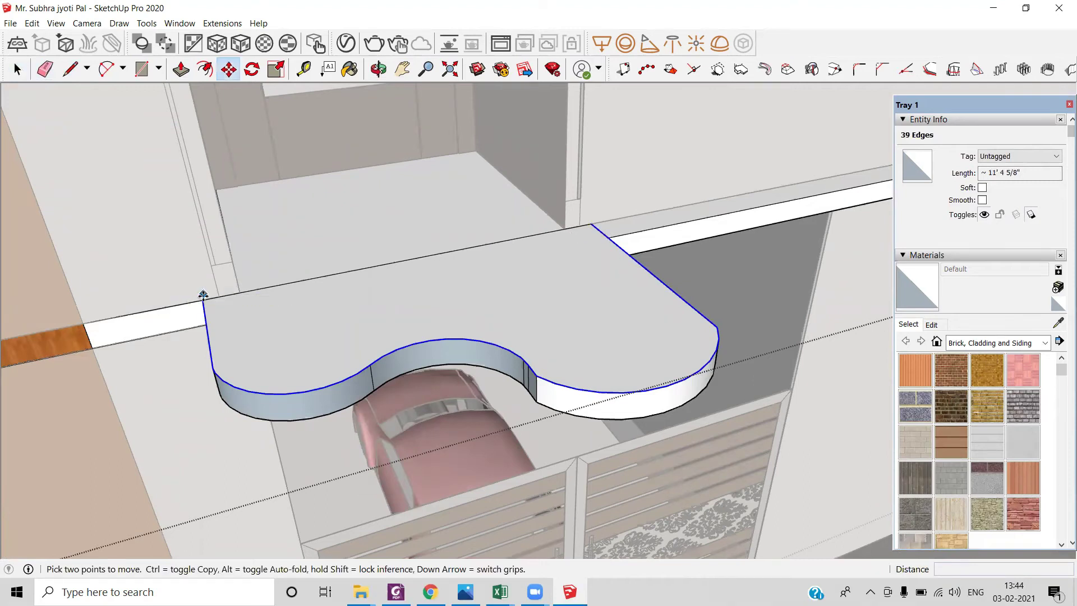
click(215, 277)
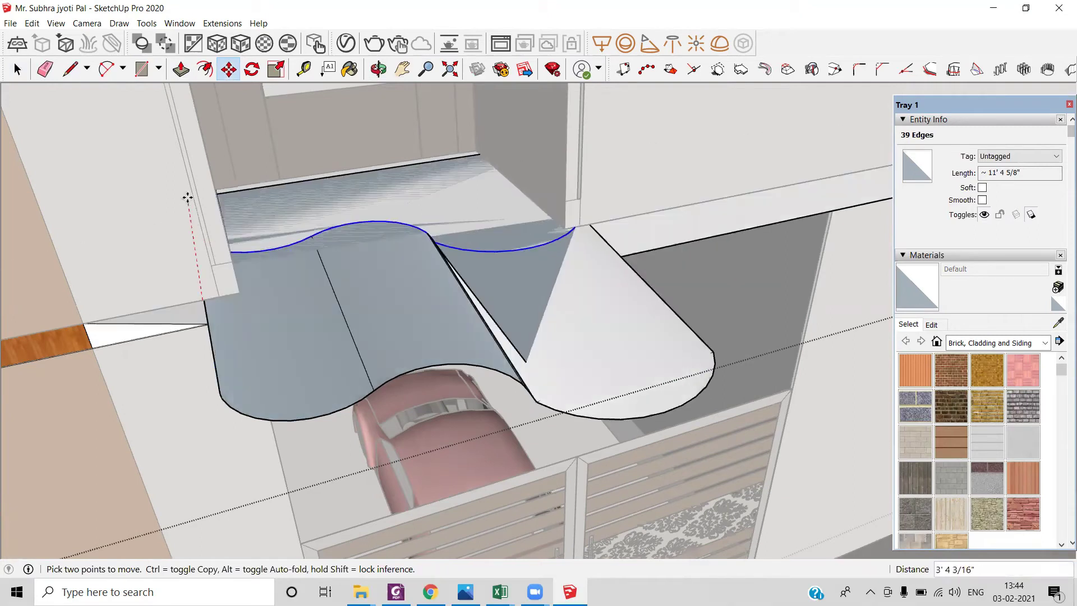
key(ctrl)
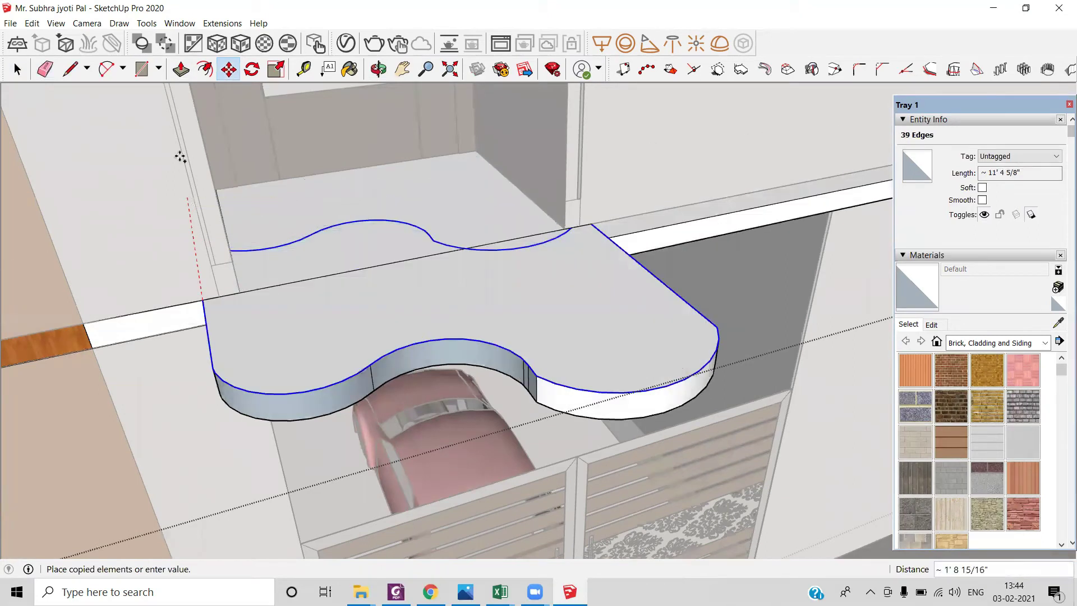
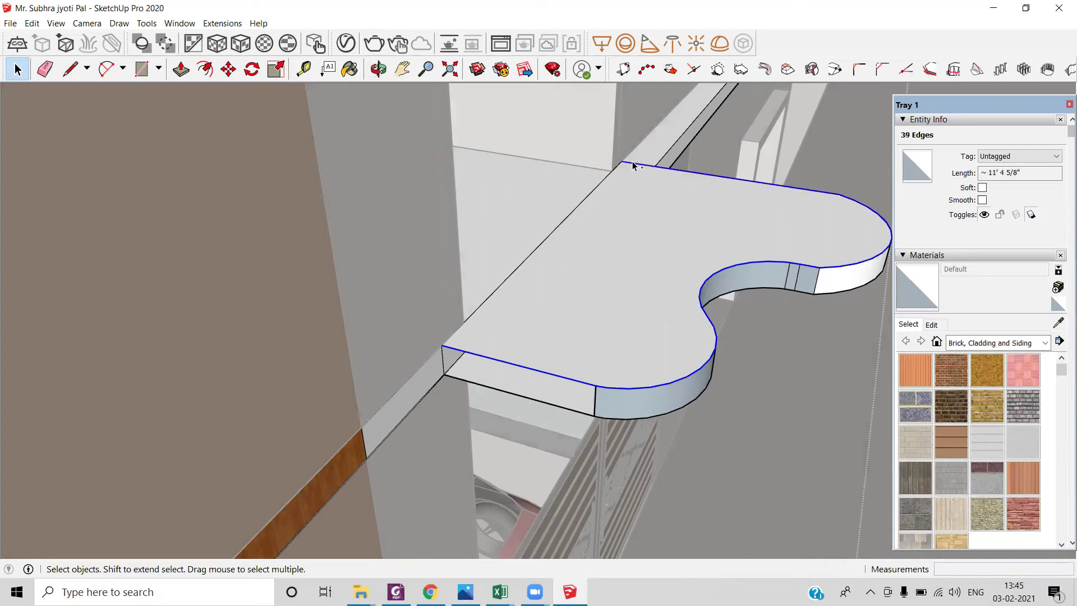
Try to make another copy of the balcony's top outline about 1' 3" above the floor.
key(m)
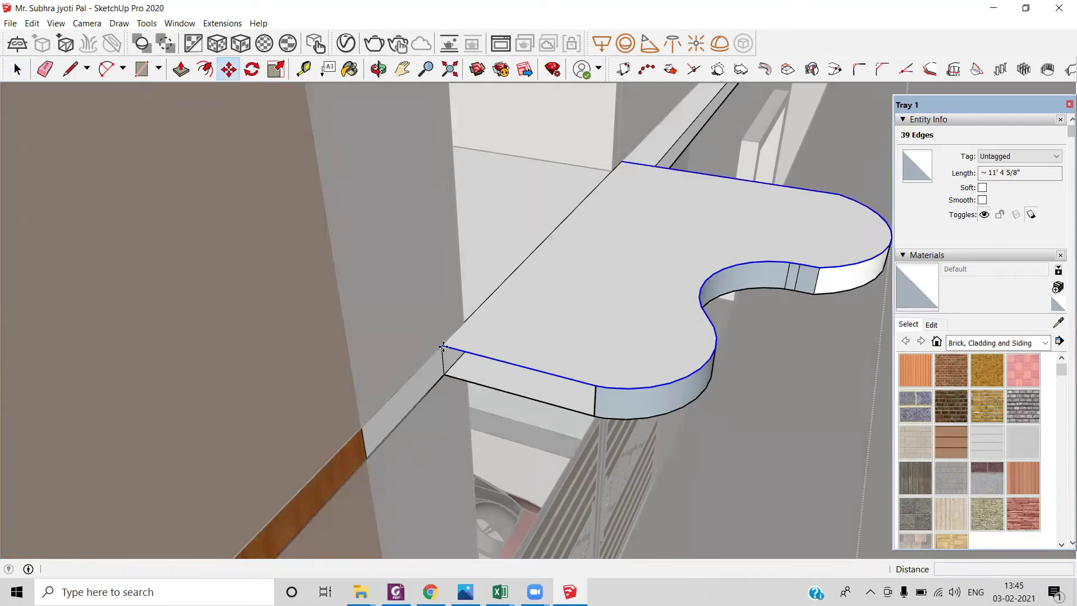
click(442, 344)
key(ctrl)
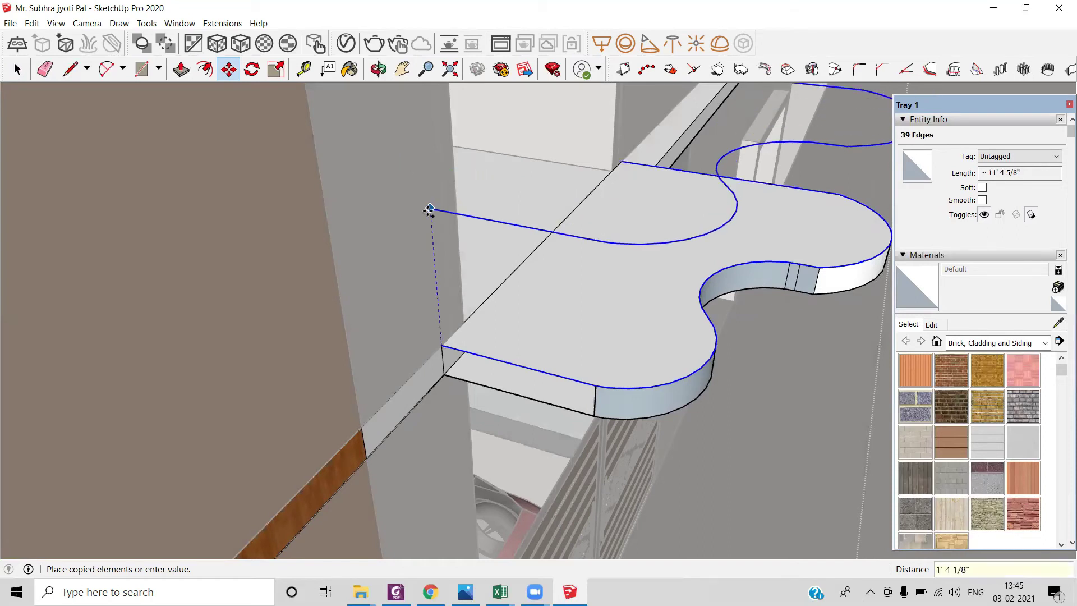
scroll(429, 216, down, 5)
scroll(431, 217, down, 3)
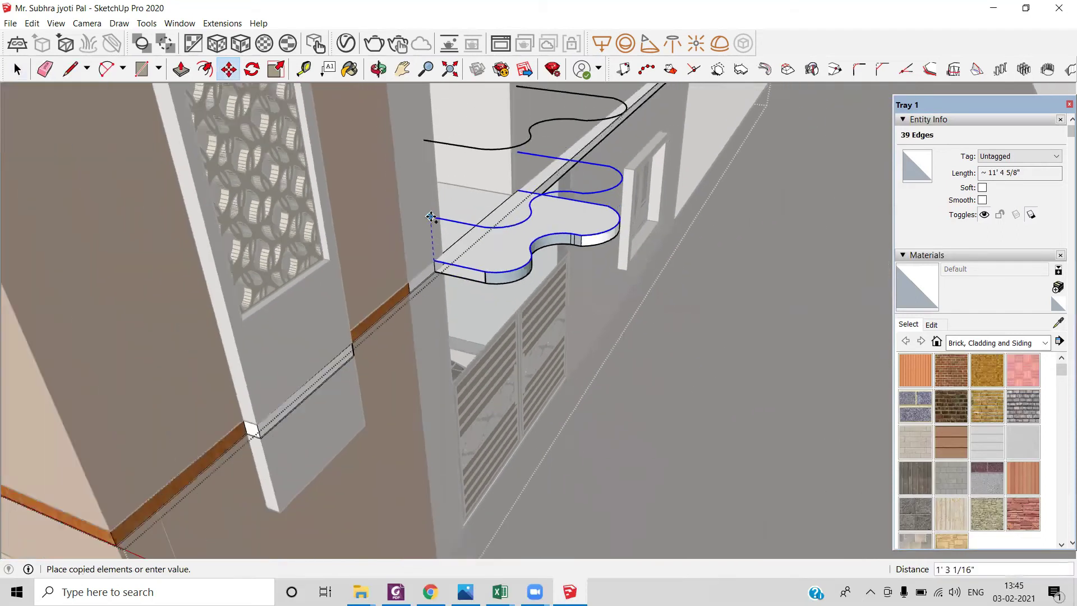
click(431, 217)
middle_drag(471, 250, 386, 315)
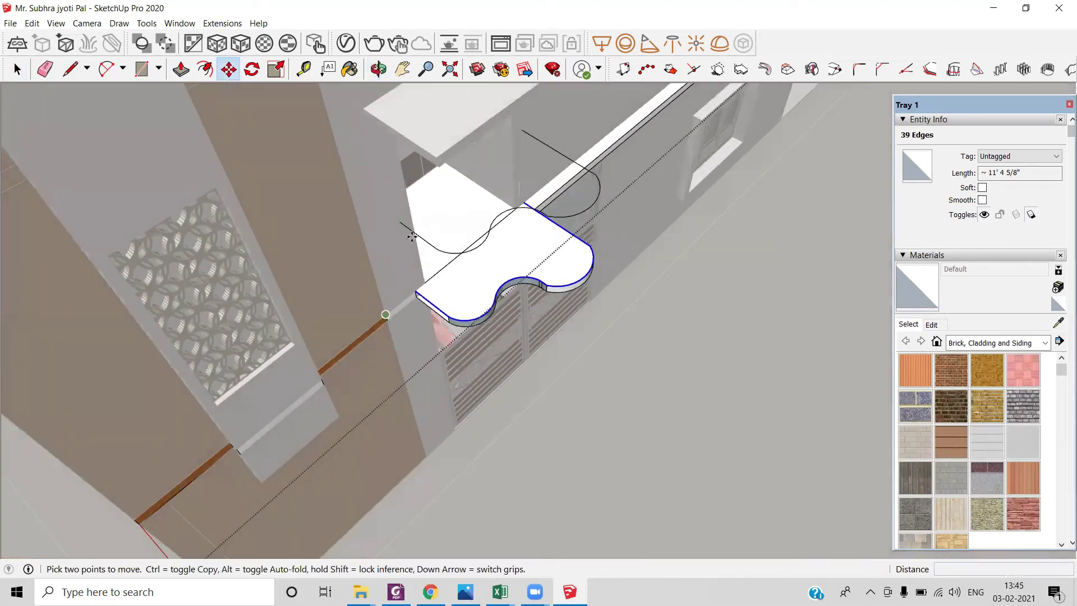
Select the whole raised outline above the balcony: both side edges, the S-curve, the short joining segment and the rounded arc.
scroll(428, 212, up, 4)
middle_drag(437, 244, 459, 336)
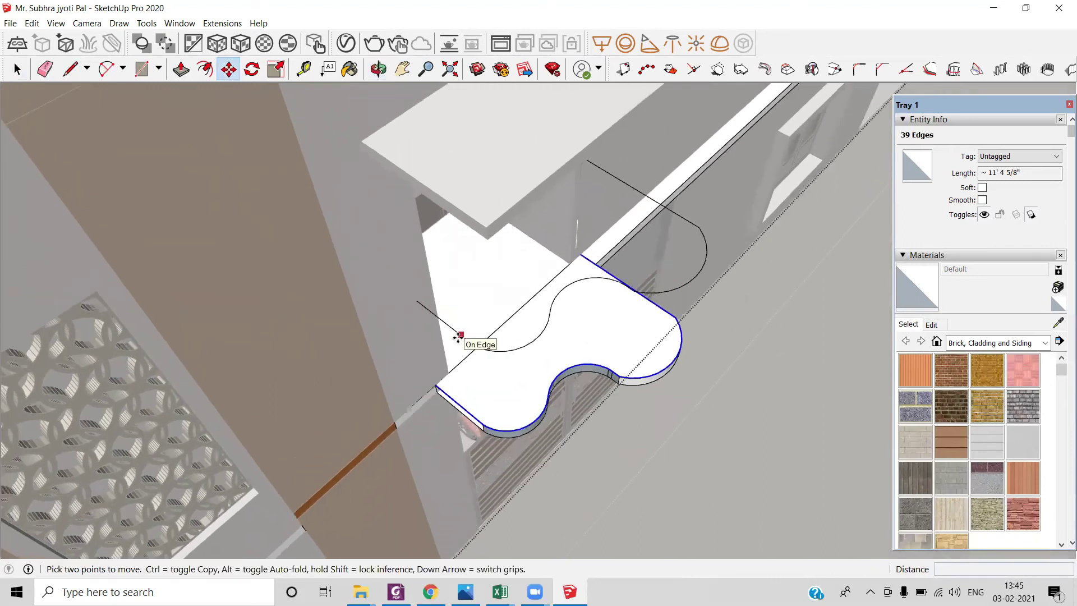
key(space)
click(461, 336)
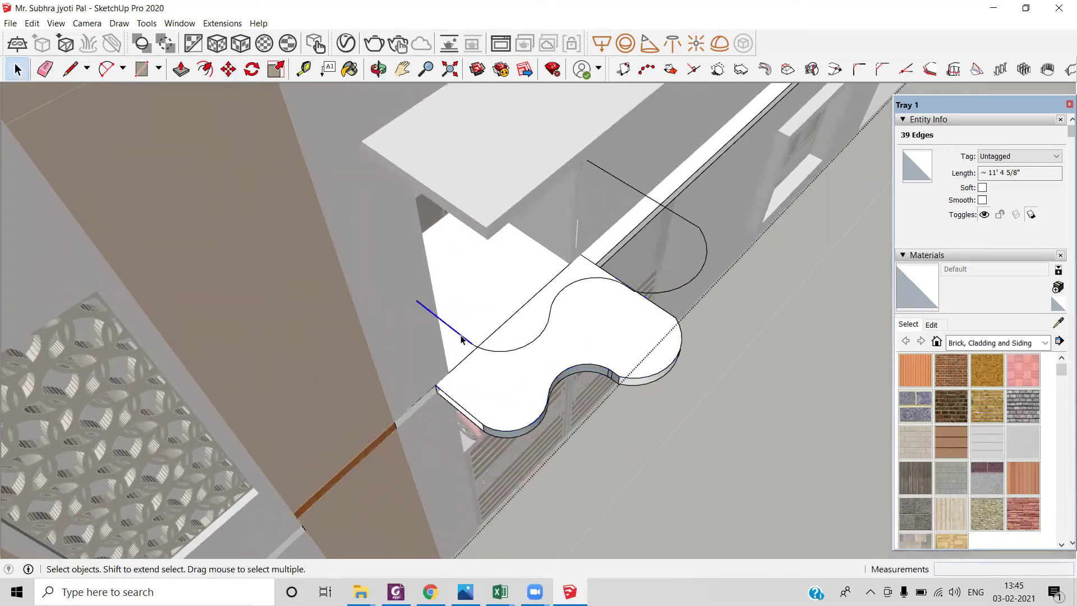
shift+click(494, 352)
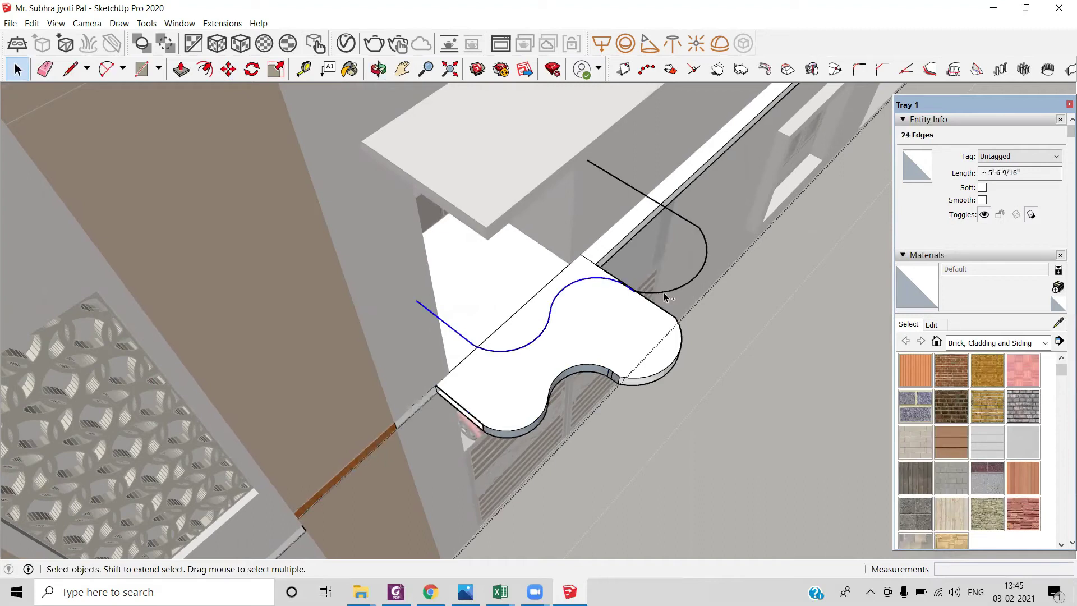
shift+click(684, 287)
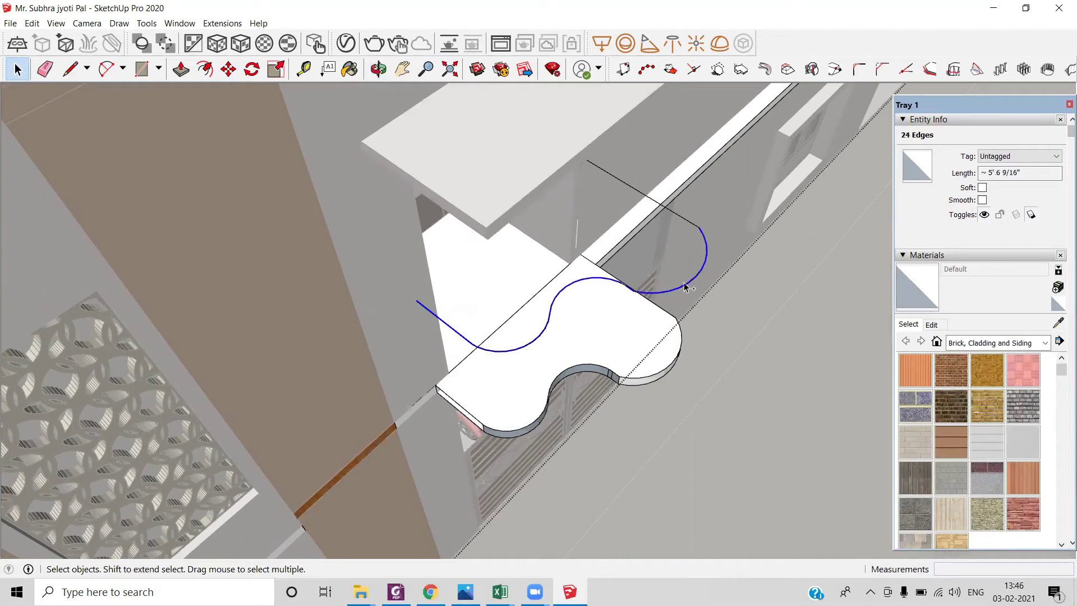
shift+click(665, 211)
shift+click(598, 168)
middle_drag(398, 307, 342, 225)
scroll(638, 265, up, 6)
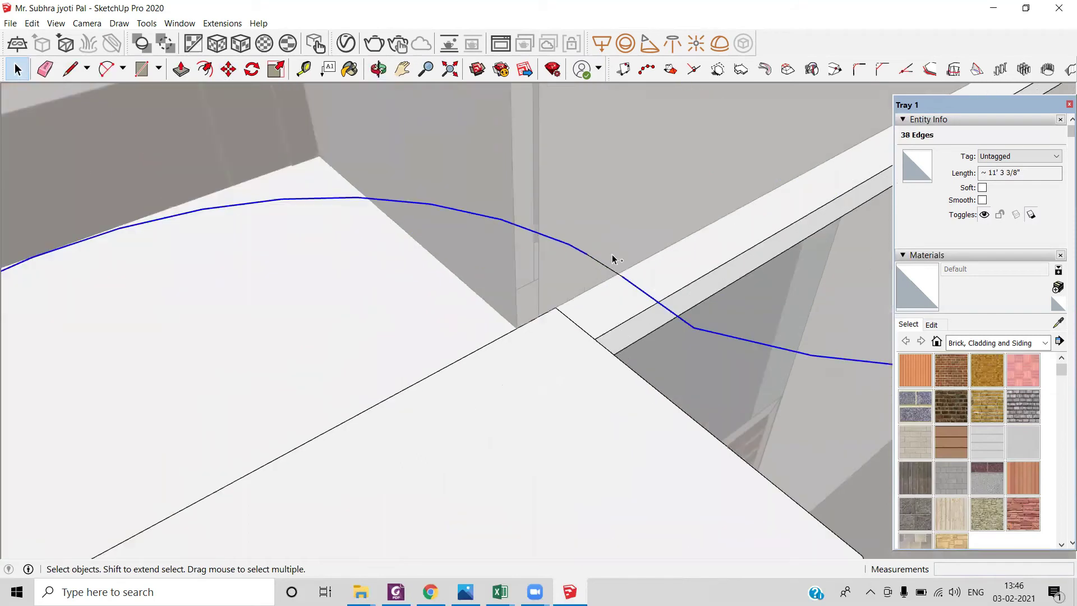
shift+click(606, 271)
scroll(613, 272, down, 5)
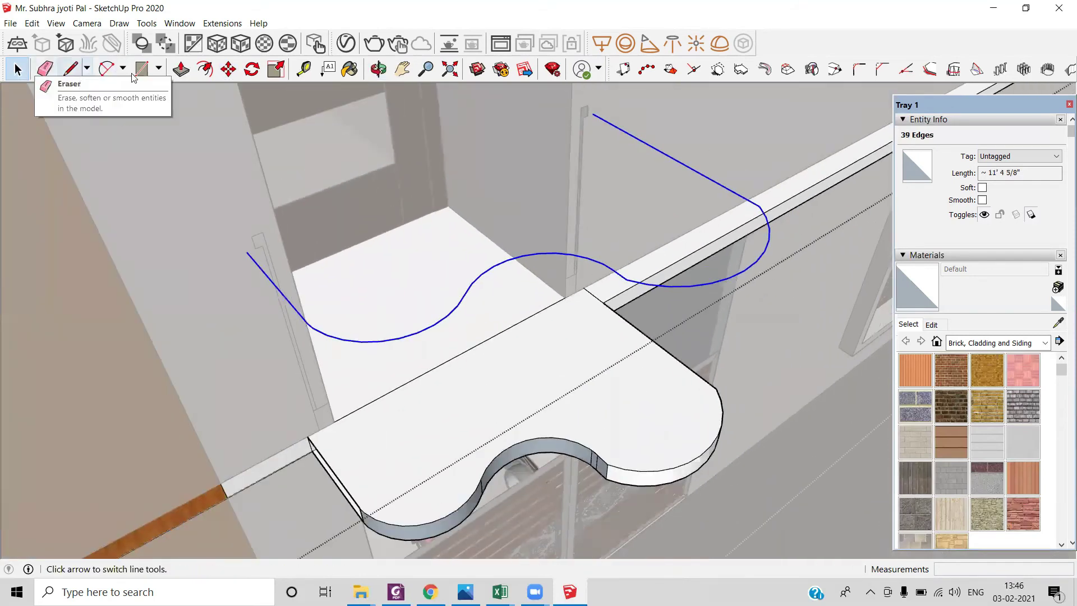
Draw a circle with a 1" radius centred on the wall-side endpoint of the raised outline, beside the S-curve.
click(158, 70)
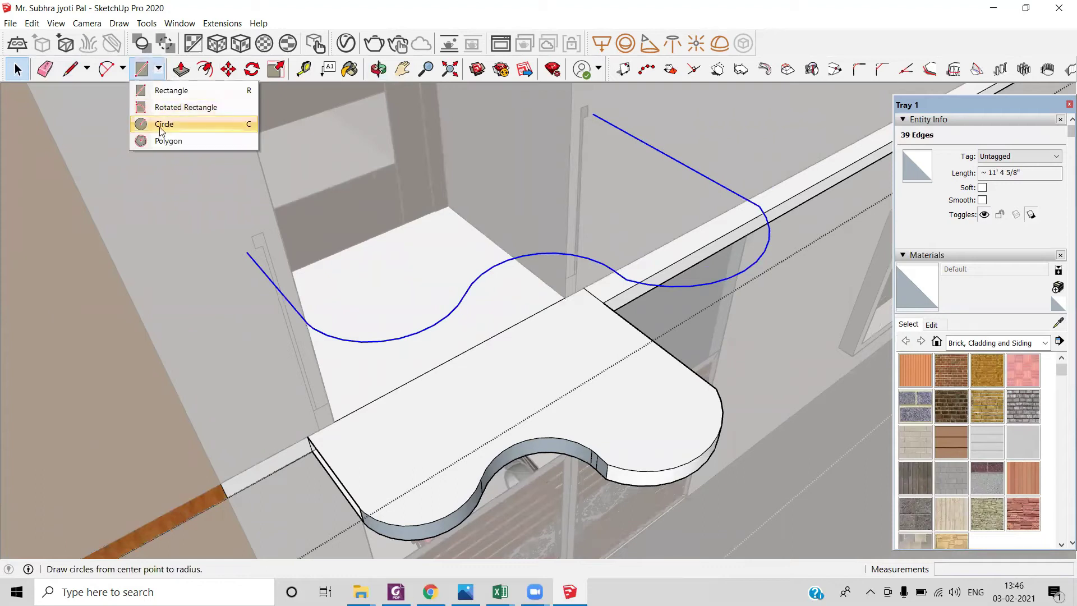
click(164, 126)
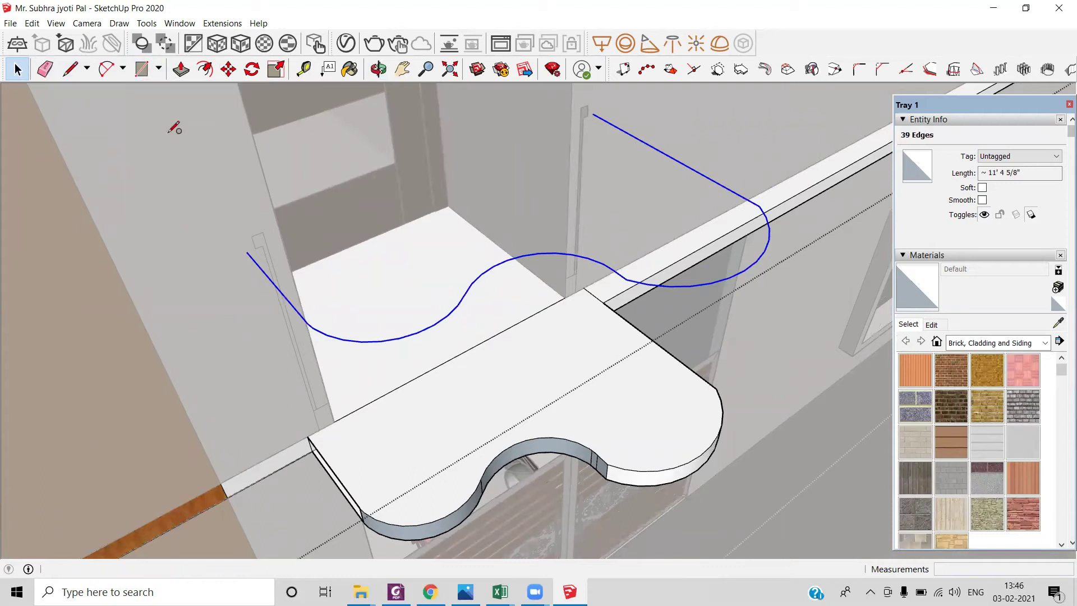
click(247, 252)
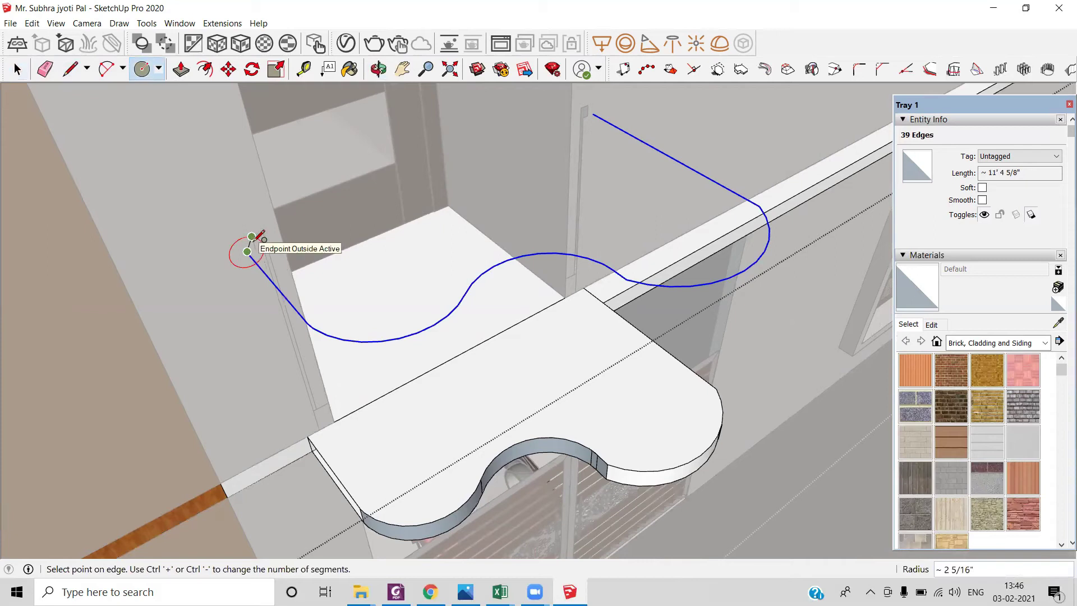
text(1)
key(Return)
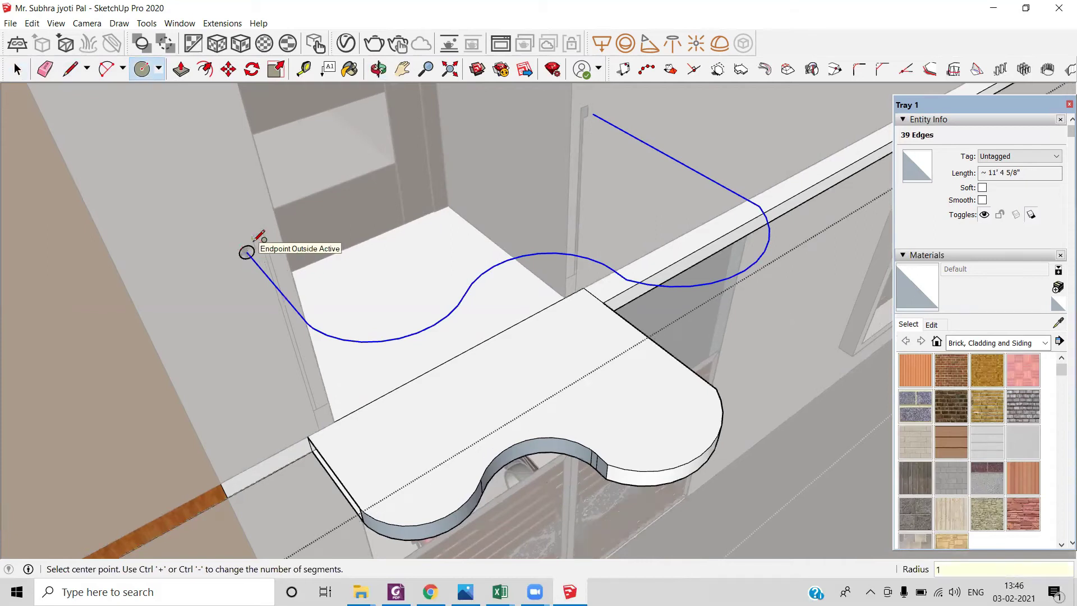
scroll(256, 238, up, 3)
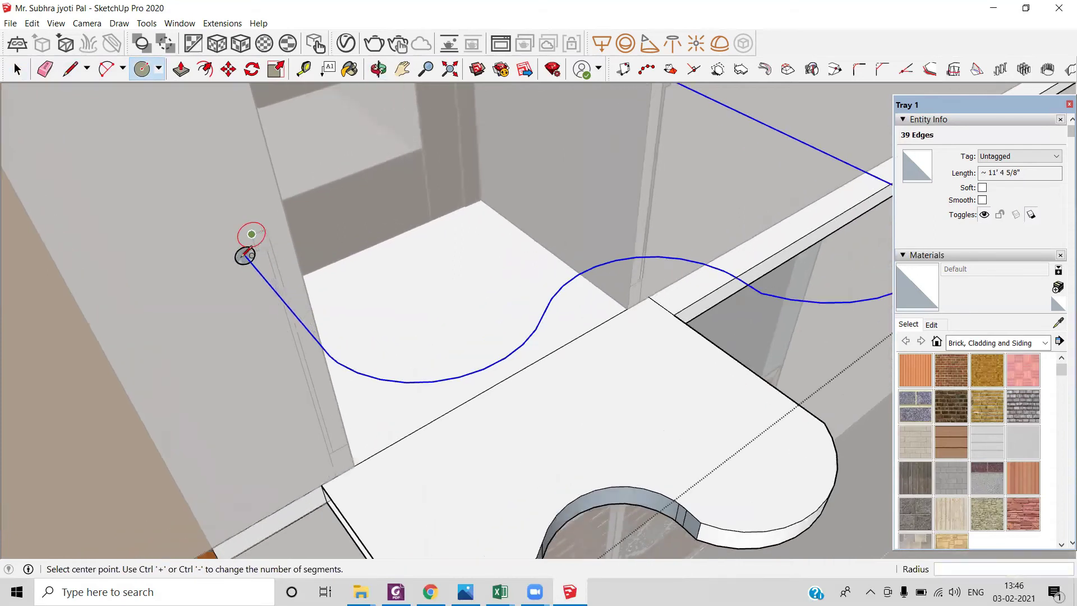
Extrude the circle along the selected outline with Follow Me to form a tubular handrail.
click(150, 24)
click(185, 141)
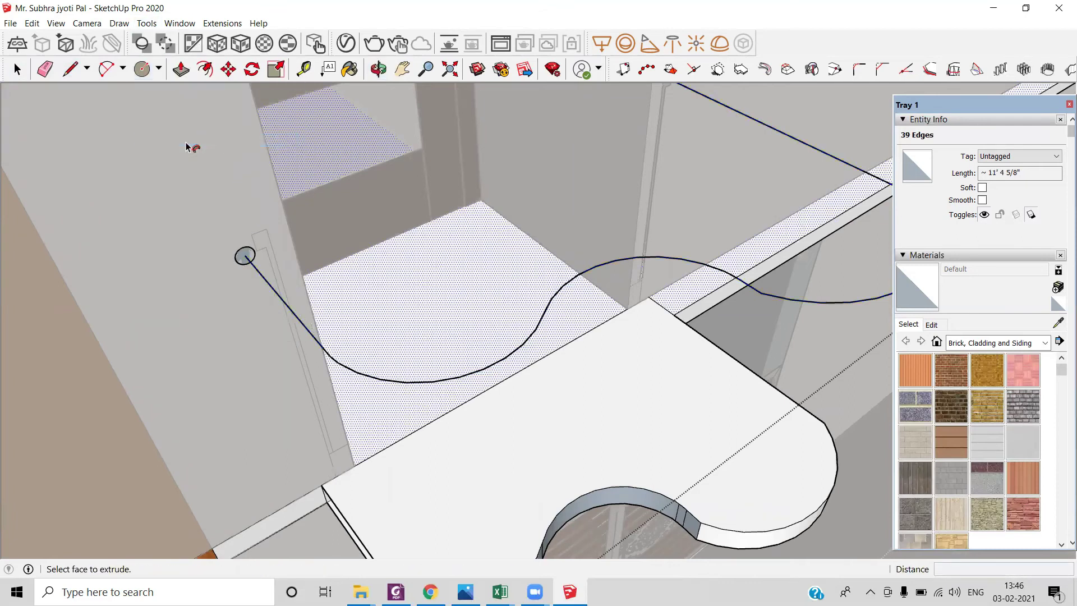
click(244, 257)
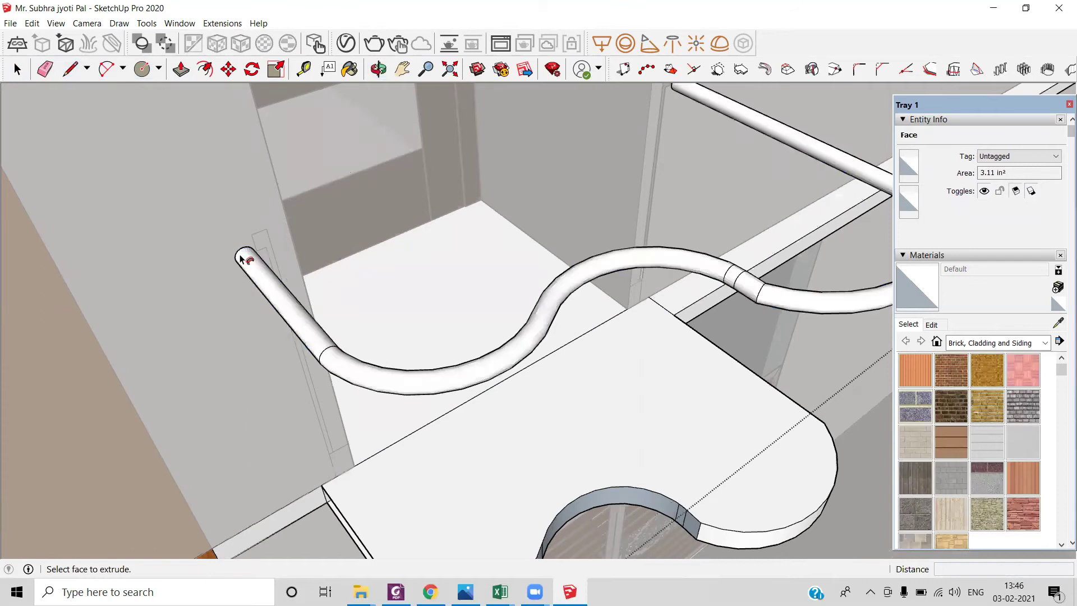
middle_drag(240, 259, 240, 259)
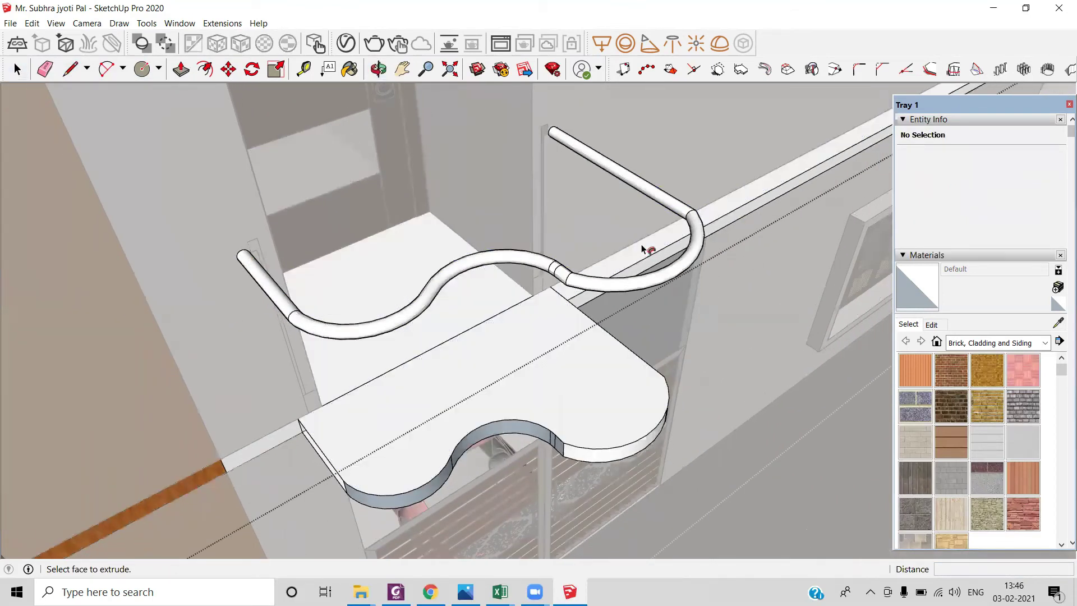
click(617, 242)
middle_drag(617, 243, 563, 282)
Retrace the 4" vertical edge where the slab's straight side meets the front curve to fill the open side face.
click(356, 414)
middle_drag(393, 392, 482, 348)
key(space)
click(496, 321)
click(492, 332)
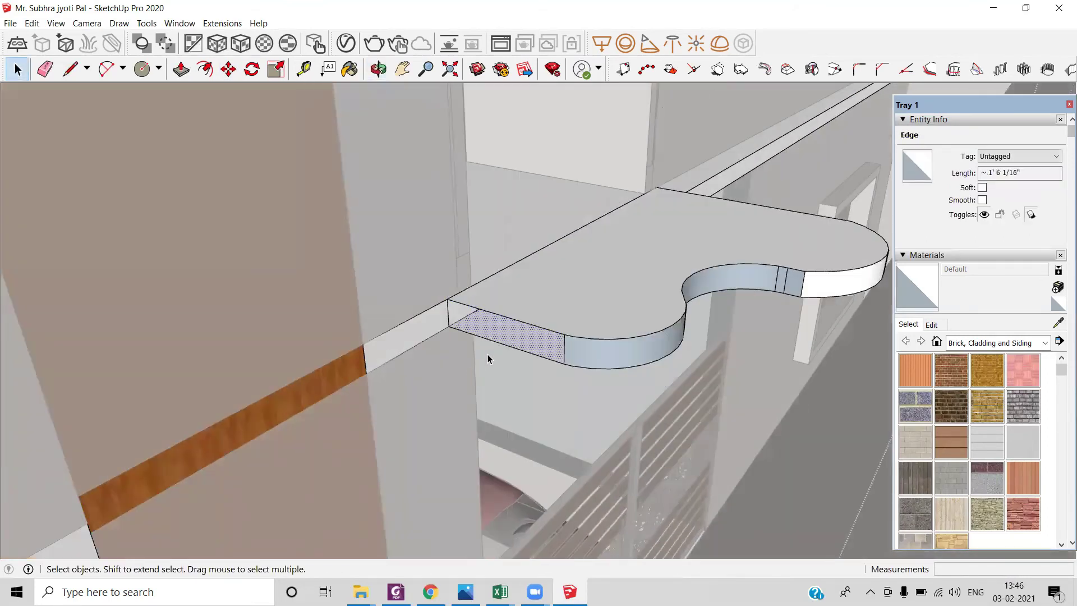
key(l)
click(564, 334)
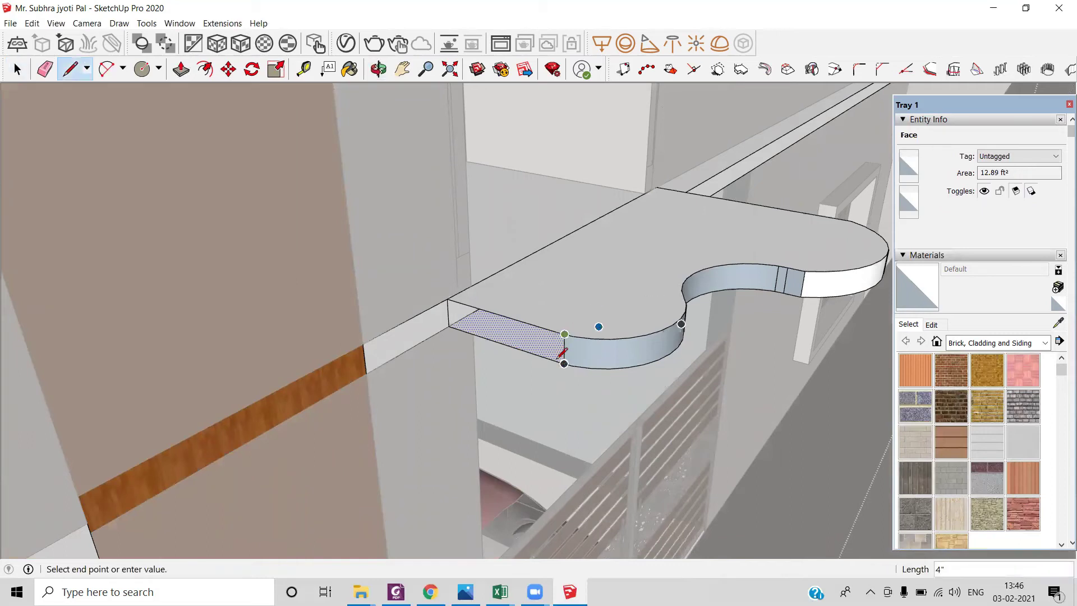
click(564, 363)
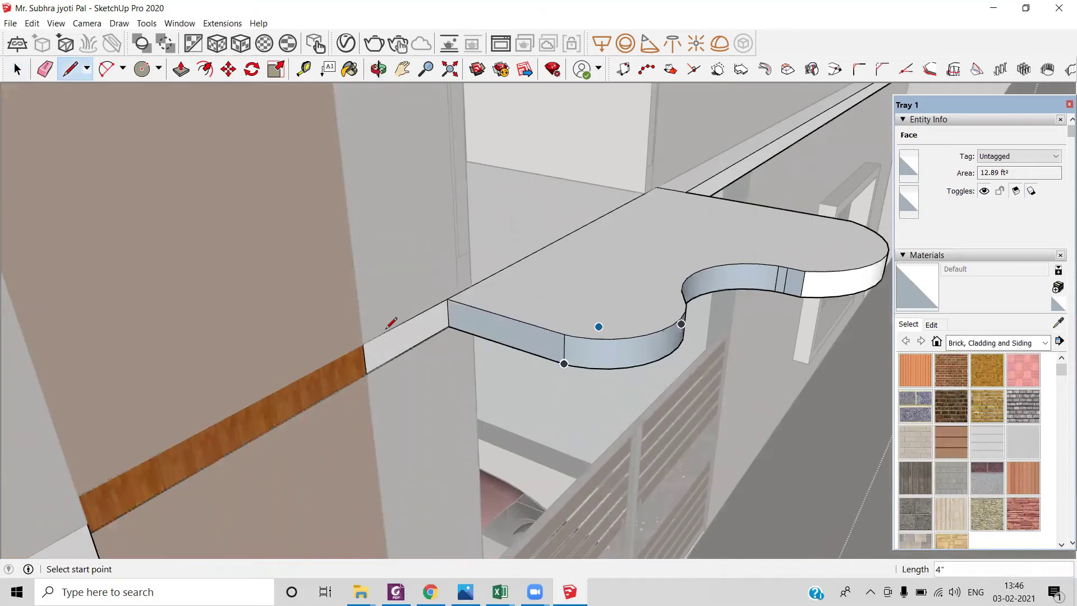
Reverse the face on the slab's straight side next to the orange band.
scroll(388, 326, down, 2)
key(space)
click(480, 323)
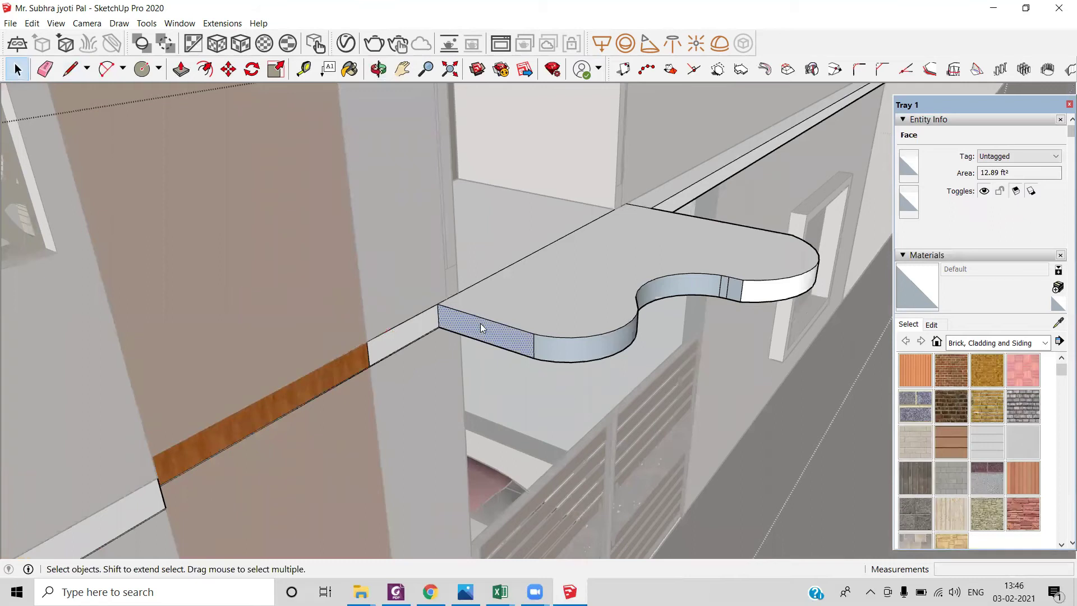
right_click(480, 323)
mouse_move(534, 373)
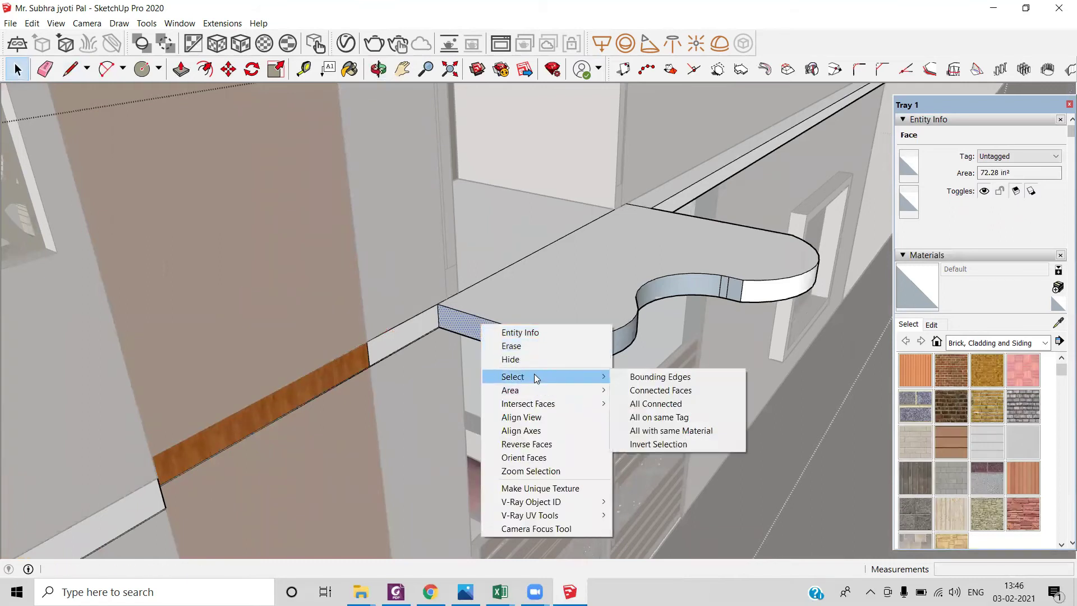
click(537, 444)
Reverse the remaining blue-grey faces along the slab's wavy front edge, including the concave curve and narrow strip.
click(600, 352)
right_click(610, 339)
mouse_move(637, 412)
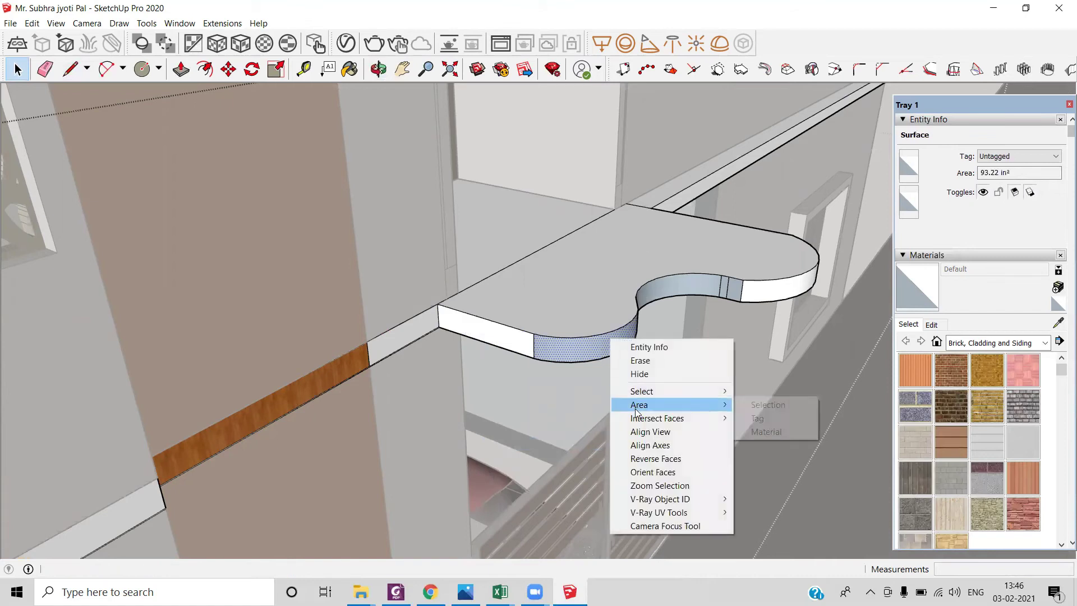
click(654, 458)
click(668, 294)
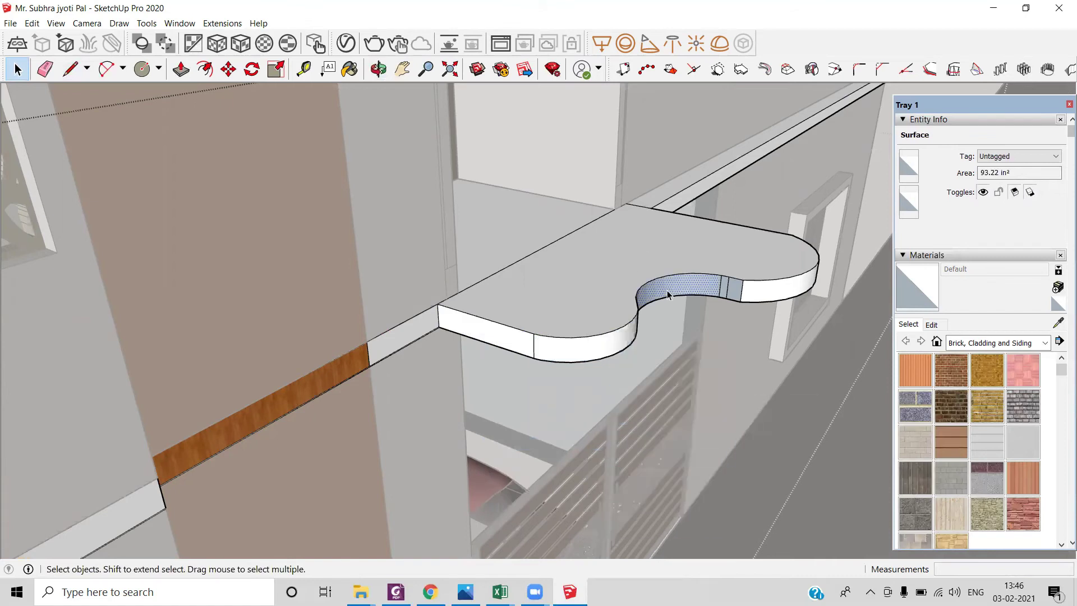
right_click(731, 294)
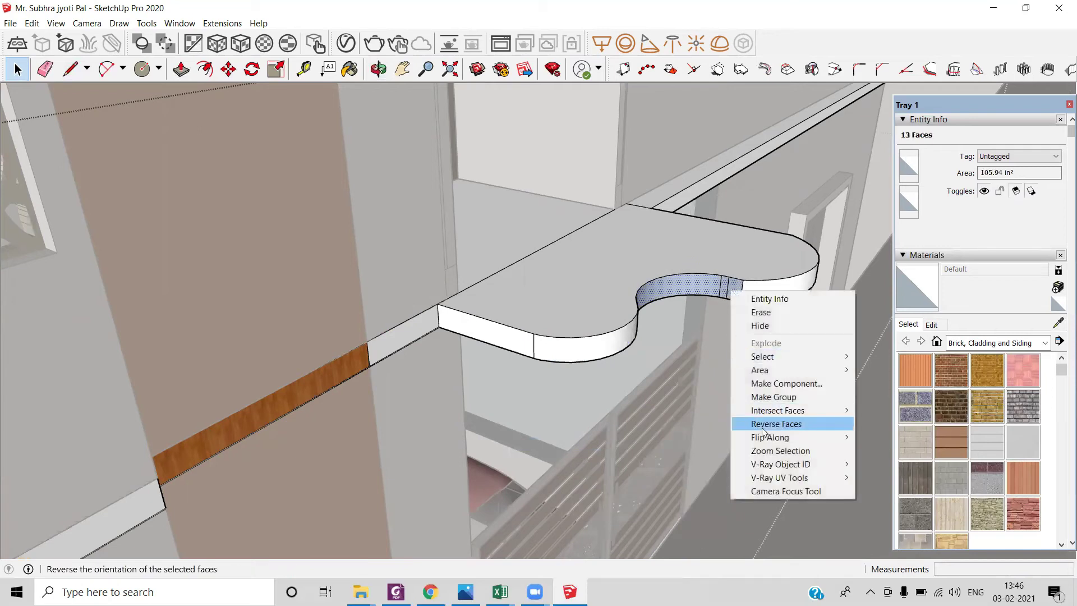
click(776, 426)
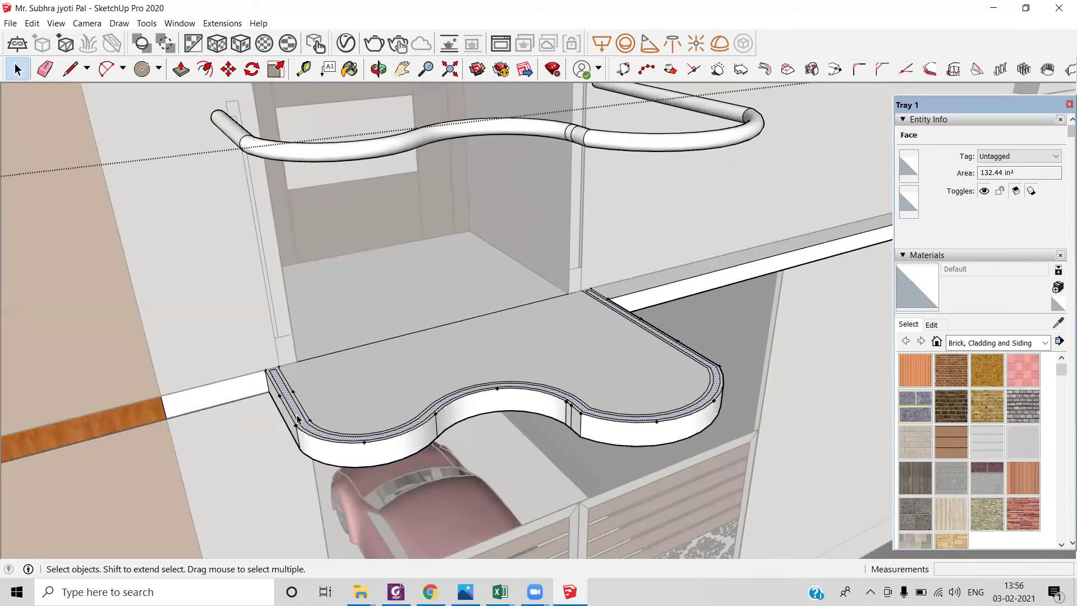
Push/Pull the narrow border strip around the balcony up about 3' 2 1/2" to the underside of the handrail.
key(p)
click(298, 420)
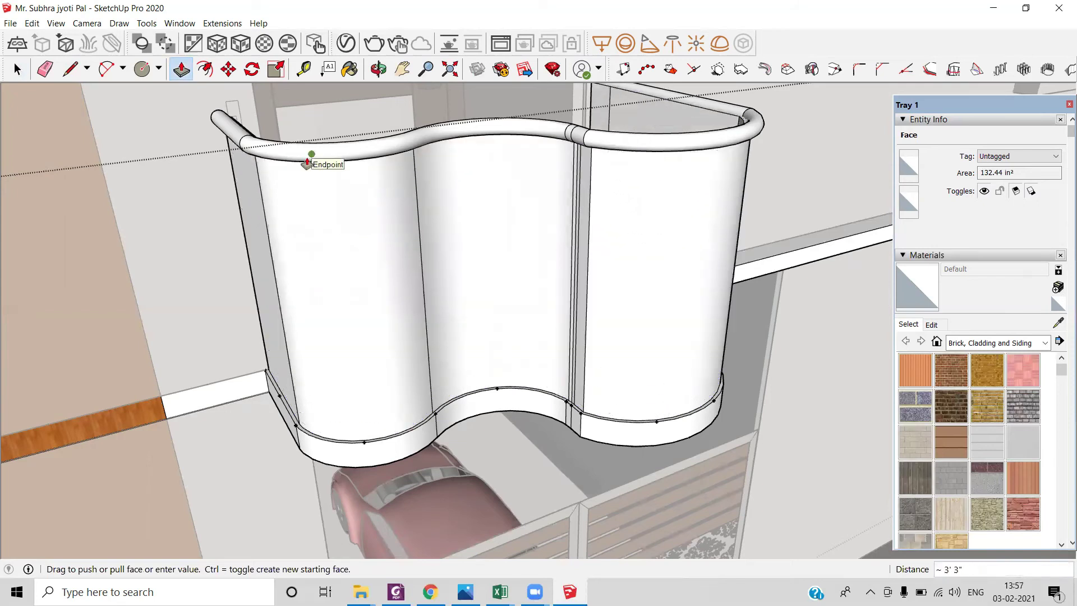
click(308, 166)
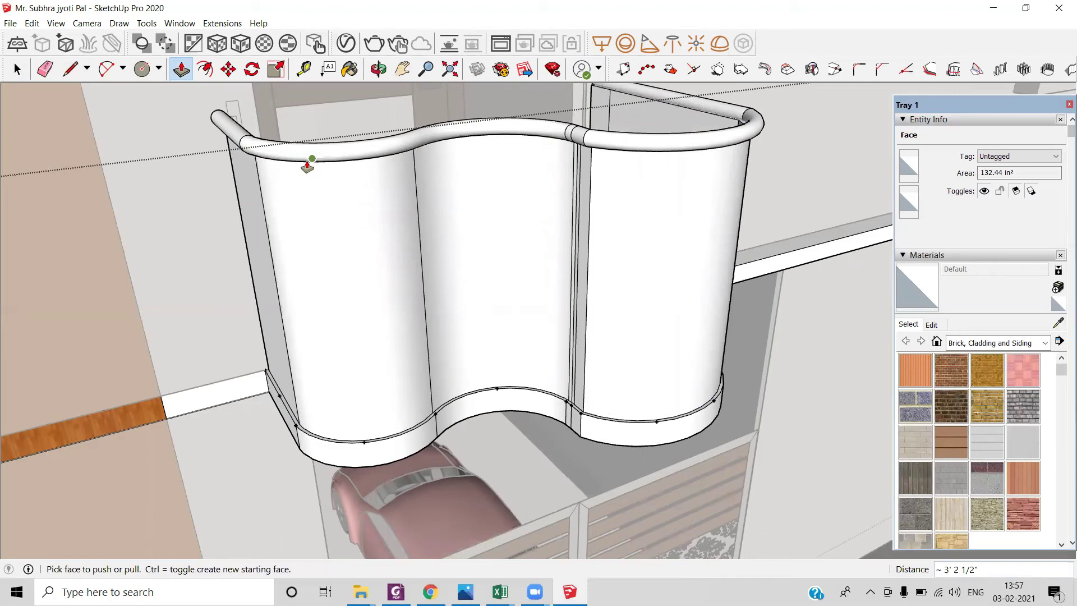
key(space)
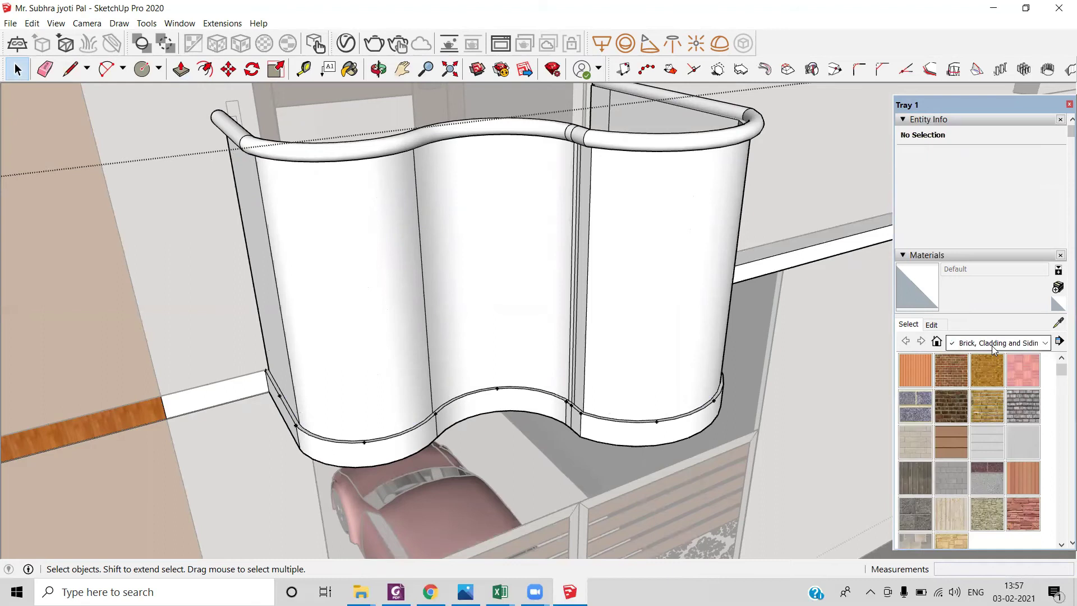
Paint the outer faces of the S-curve's convex and concave railing panels with Translucent Glass Sky Reflection from Glass and Mirrors.
click(993, 343)
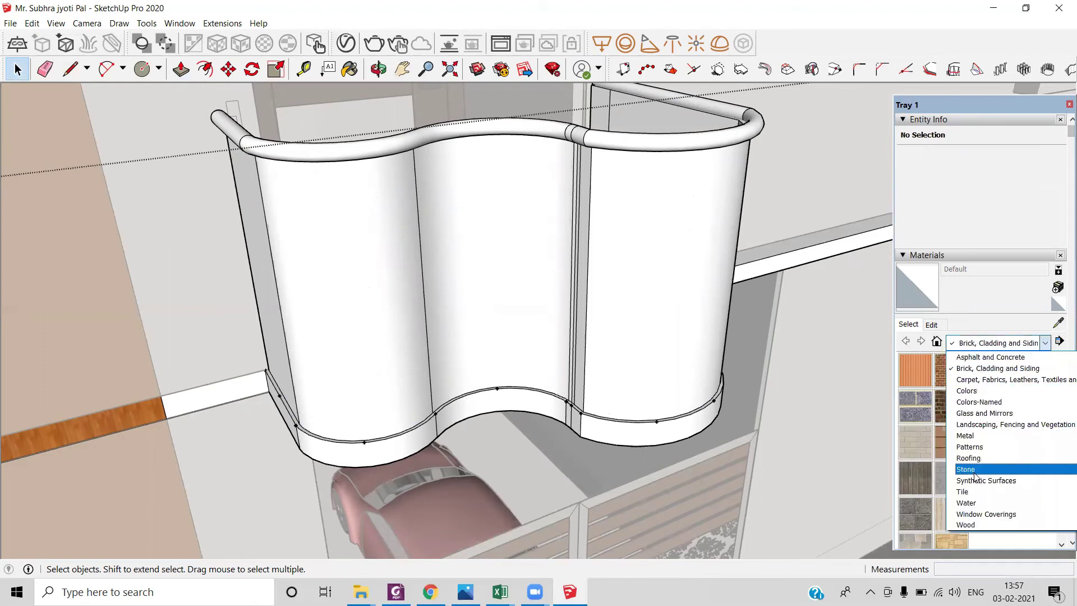
click(972, 416)
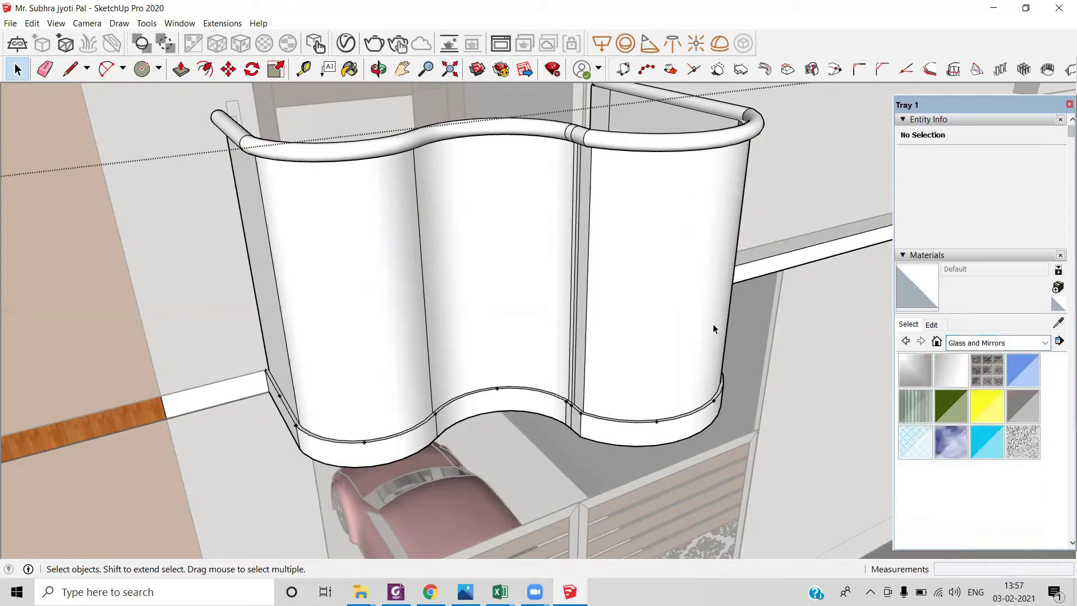
click(951, 443)
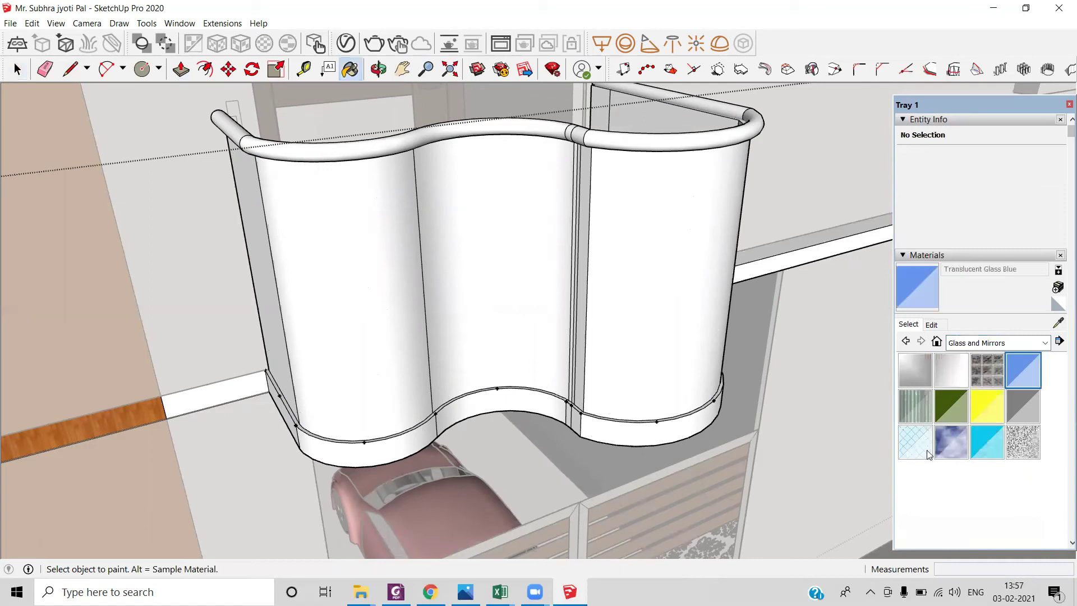
click(359, 288)
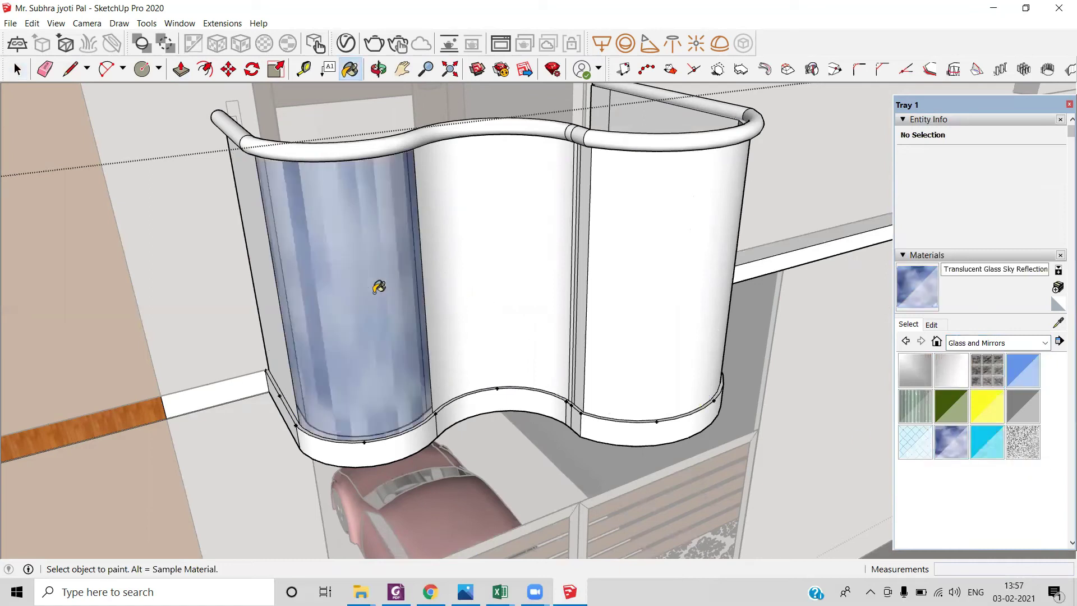
click(494, 268)
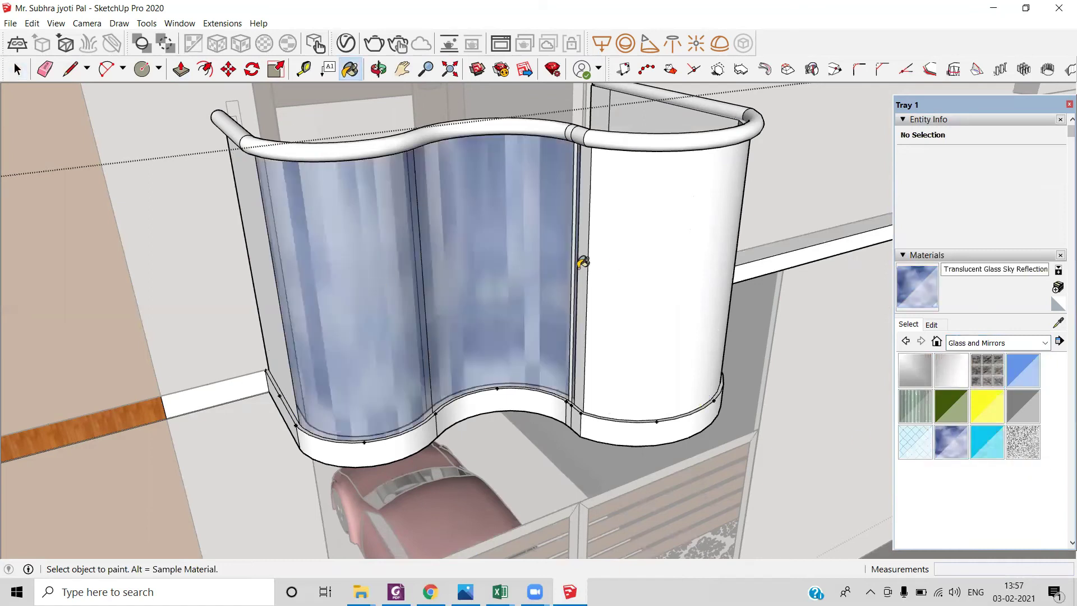
Paint the outer face of the railing's large rounded section with Translucent Glass Sky Reflection.
scroll(580, 261, up, 5)
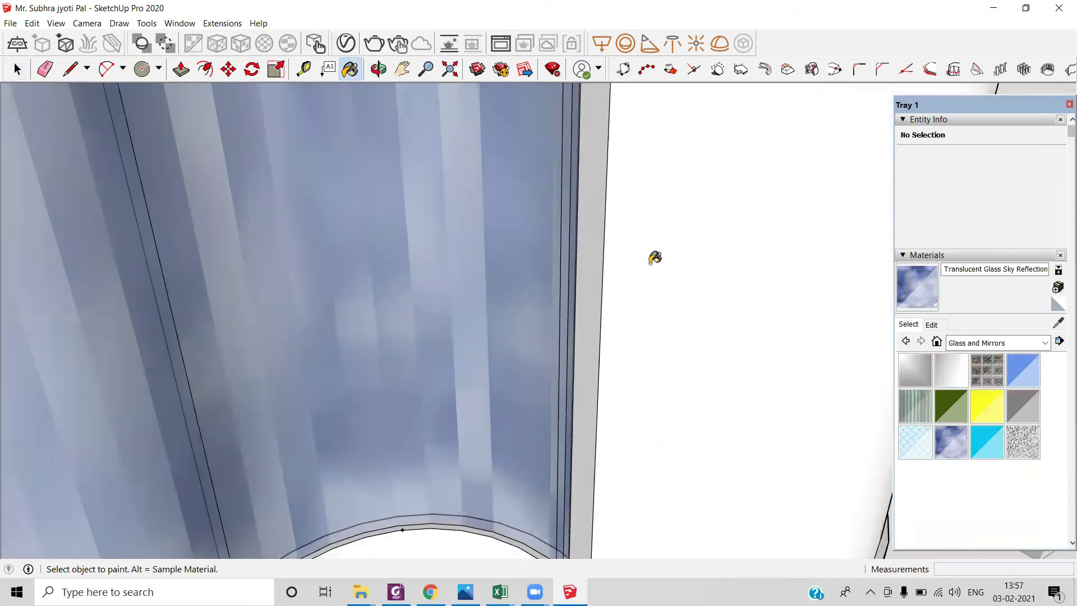
click(654, 258)
scroll(613, 233, down, 4)
scroll(296, 361, down, 4)
middle_drag(295, 361, 480, 392)
scroll(529, 338, up, 4)
click(484, 331)
mouse_move(484, 331)
middle_down()
mouse_move(289, 377)
mouse_move(161, 392)
mouse_move(342, 403)
middle_up()
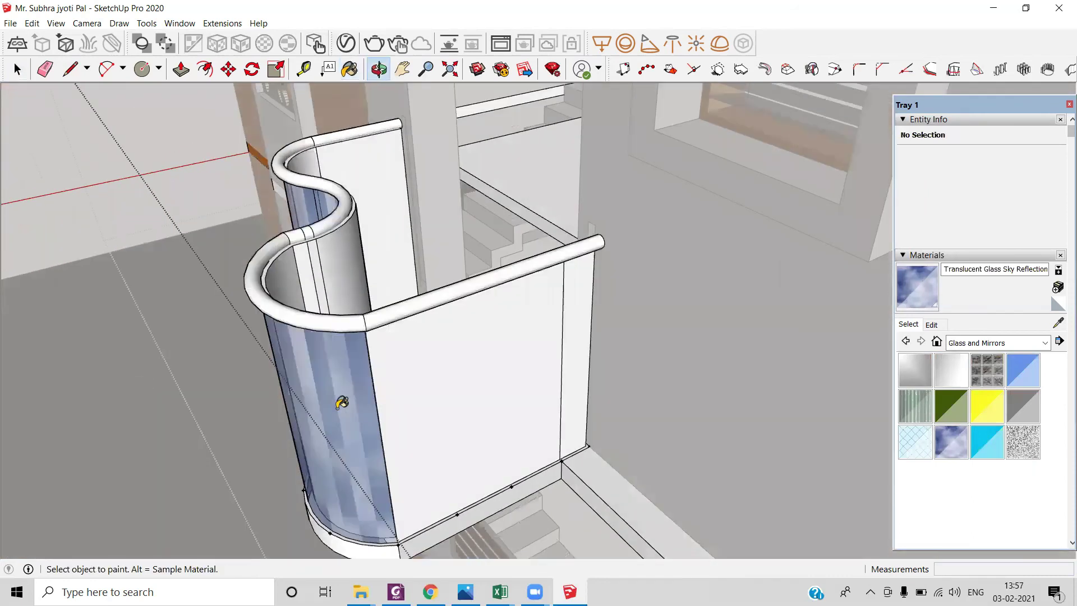
Paint the straight railing panel beside the rounded section with Translucent Glass Sky Reflection.
click(581, 349)
mouse_move(351, 319)
middle_down()
mouse_move(423, 429)
mouse_move(746, 469)
mouse_move(649, 344)
mouse_move(812, 438)
mouse_move(654, 498)
mouse_move(339, 544)
mouse_move(240, 544)
mouse_move(266, 343)
middle_up()
scroll(615, 288, up, 5)
click(689, 358)
scroll(689, 357, down, 5)
Paint the inner faces of the railing's curved panels and the straight end panel with Translucent Glass Sky Reflection.
scroll(267, 343, up, 4)
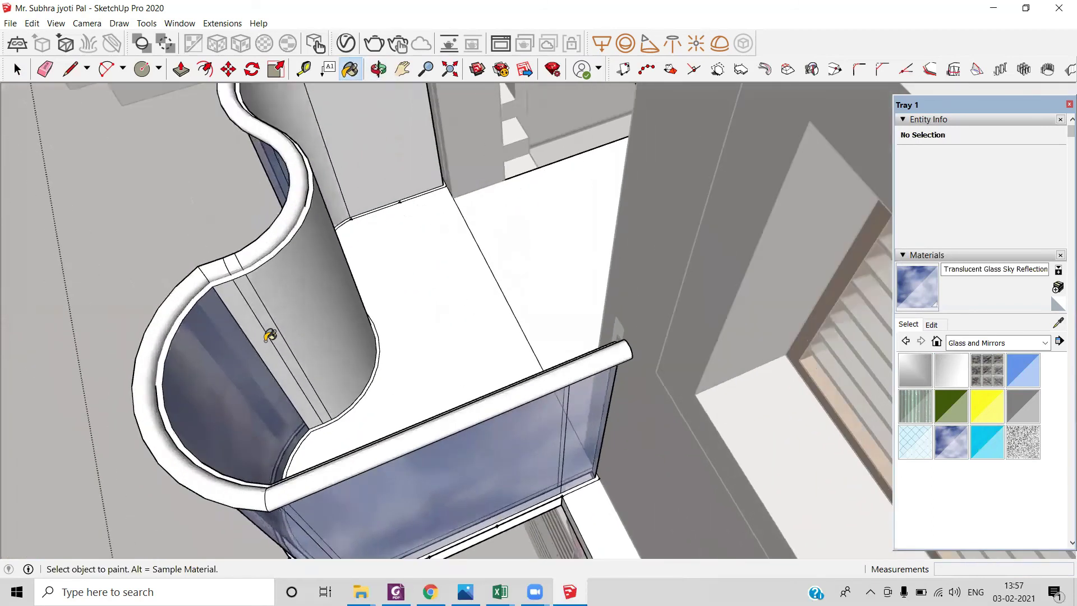
click(314, 242)
mouse_move(319, 244)
middle_down()
mouse_move(323, 263)
mouse_move(191, 470)
mouse_move(178, 417)
middle_up()
scroll(202, 234, up, 3)
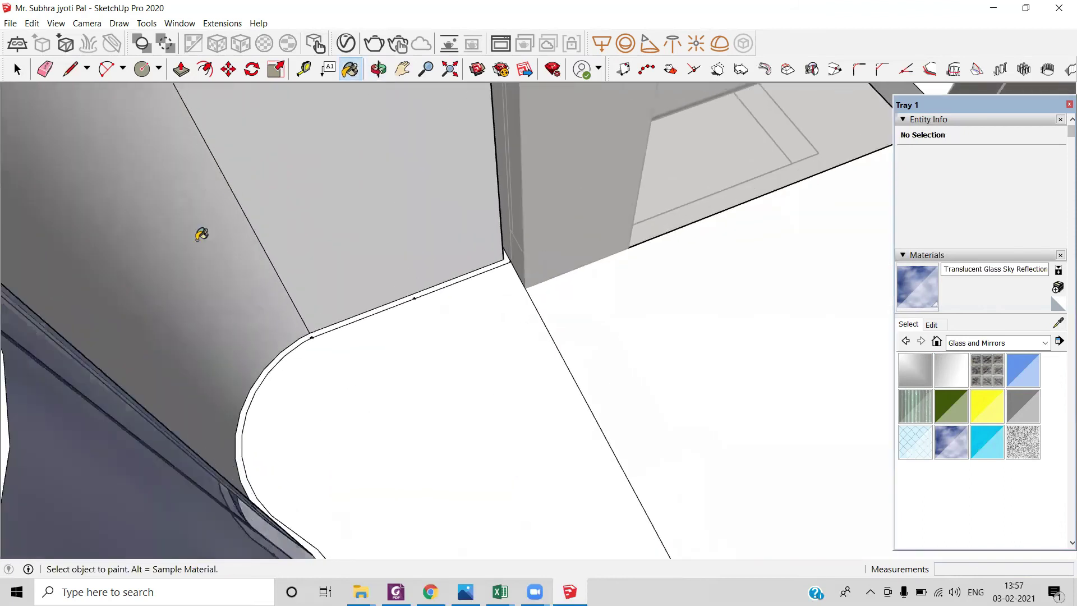
click(264, 220)
click(303, 211)
scroll(331, 247, up, 3)
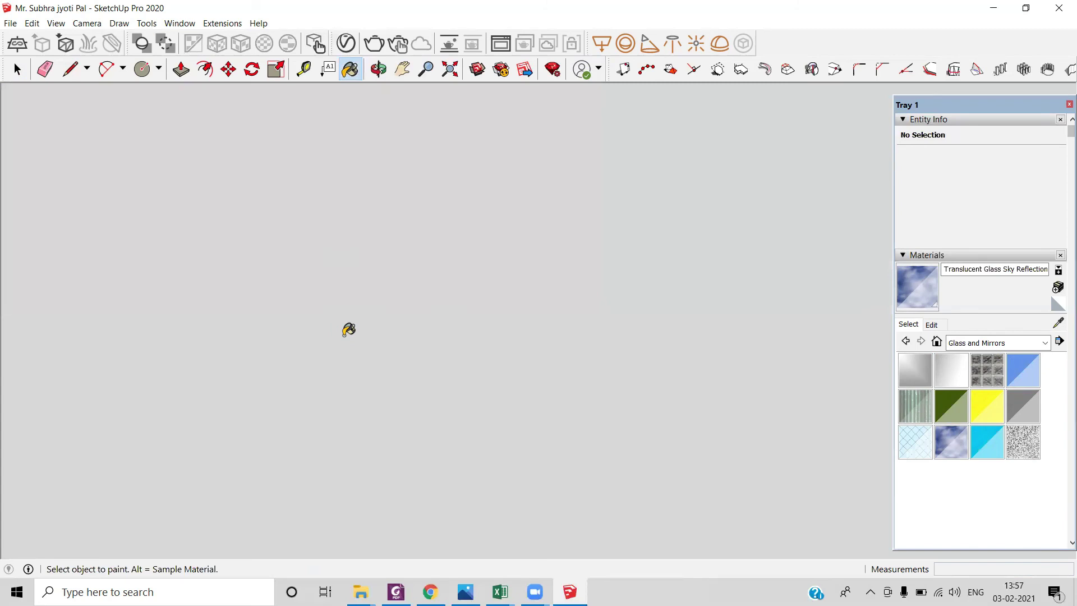
scroll(348, 330, down, 3)
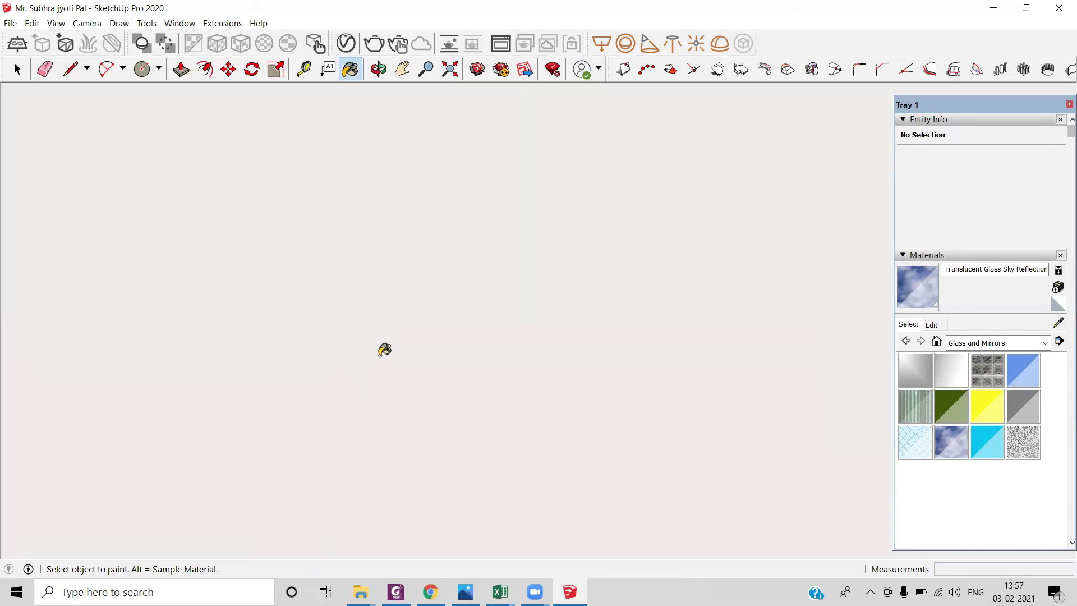
middle_drag(384, 350, 296, 362)
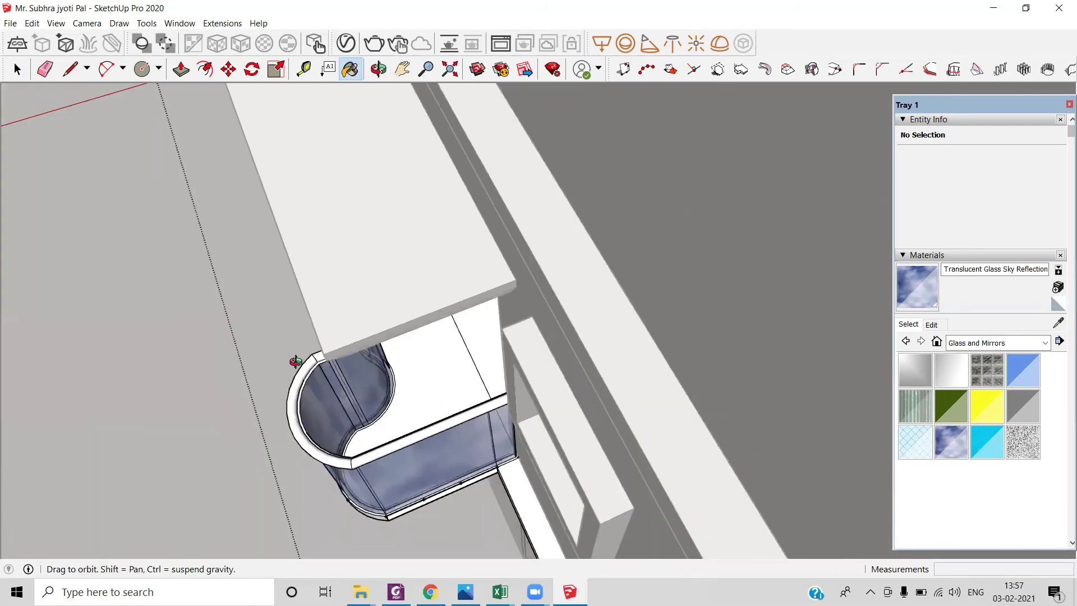
mouse_move(424, 290)
middle_down()
mouse_move(519, 255)
mouse_move(541, 341)
mouse_move(560, 272)
middle_up()
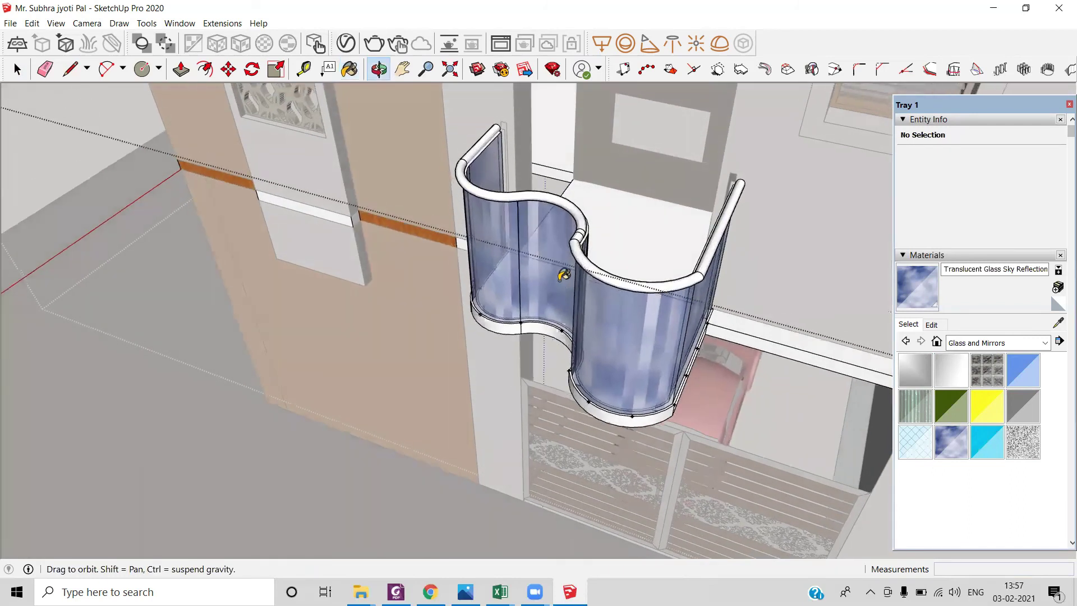
Paint all straight and curved sections of the balcony's tubular handrail with Metal Seamed from the Metal materials.
scroll(543, 251, up, 3)
key(space)
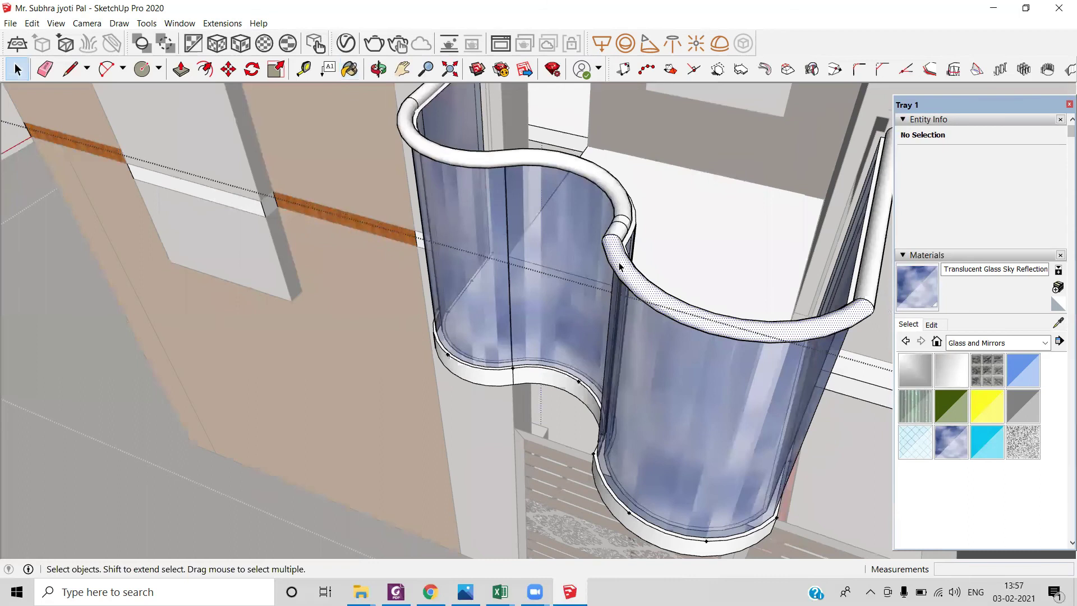
click(619, 266)
click(612, 233)
middle_drag(397, 250, 427, 246)
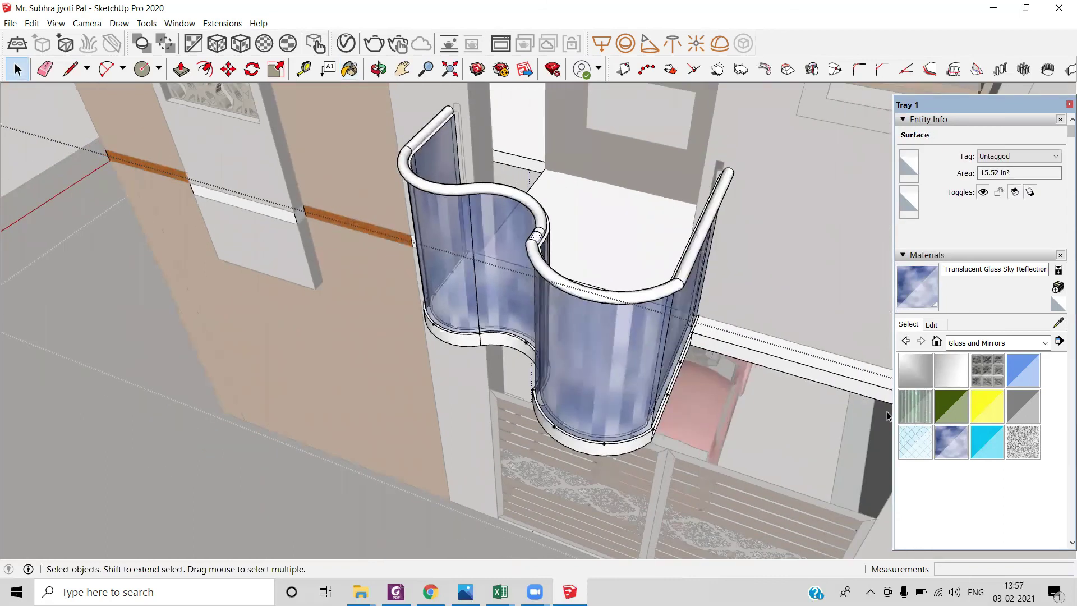
click(990, 343)
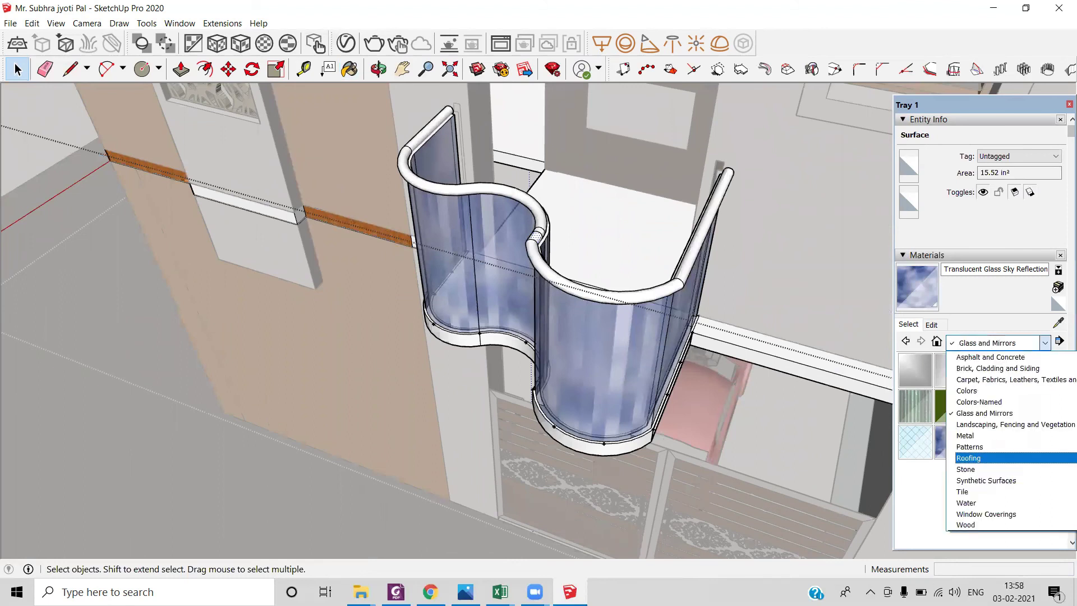
click(988, 437)
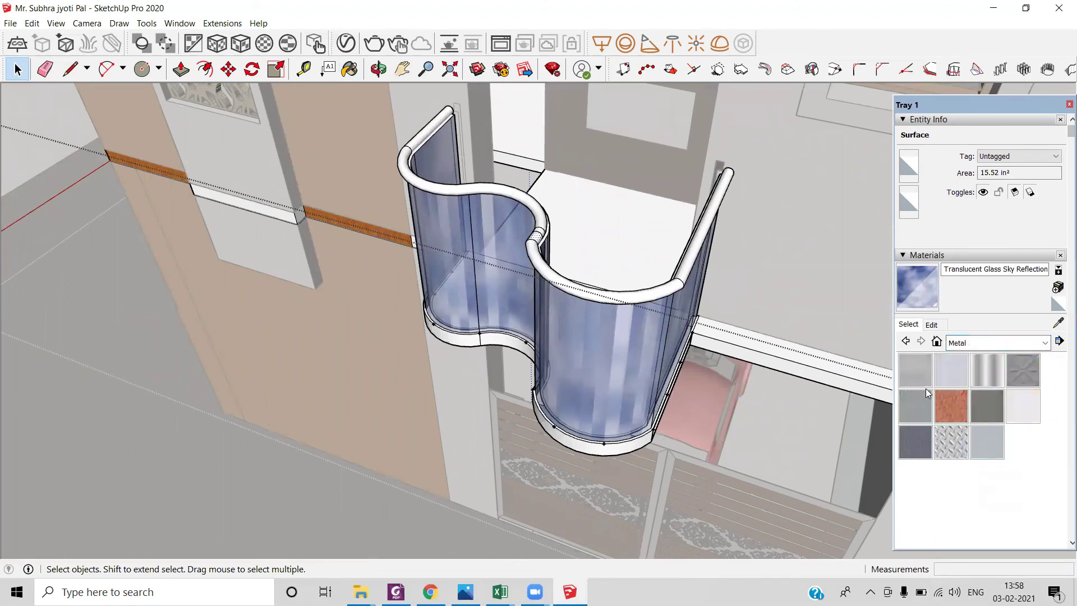
click(986, 405)
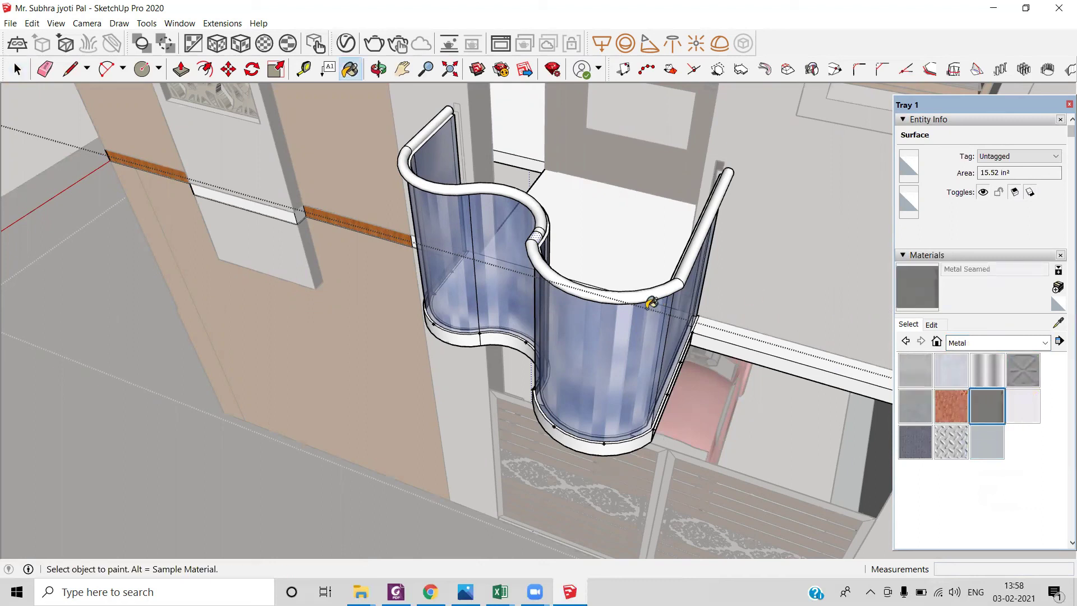
click(680, 280)
click(701, 230)
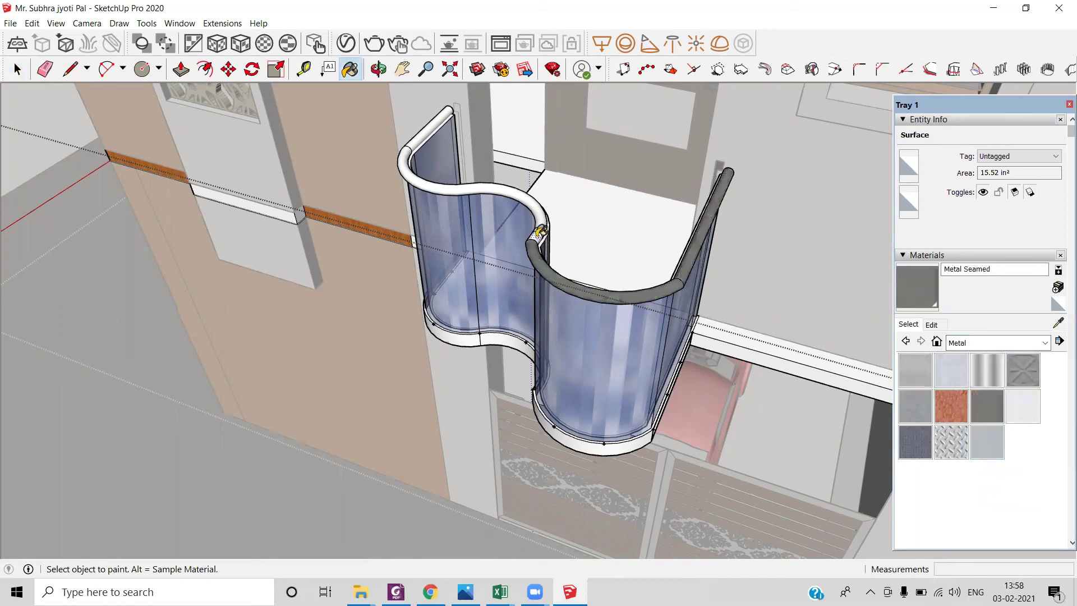
click(466, 178)
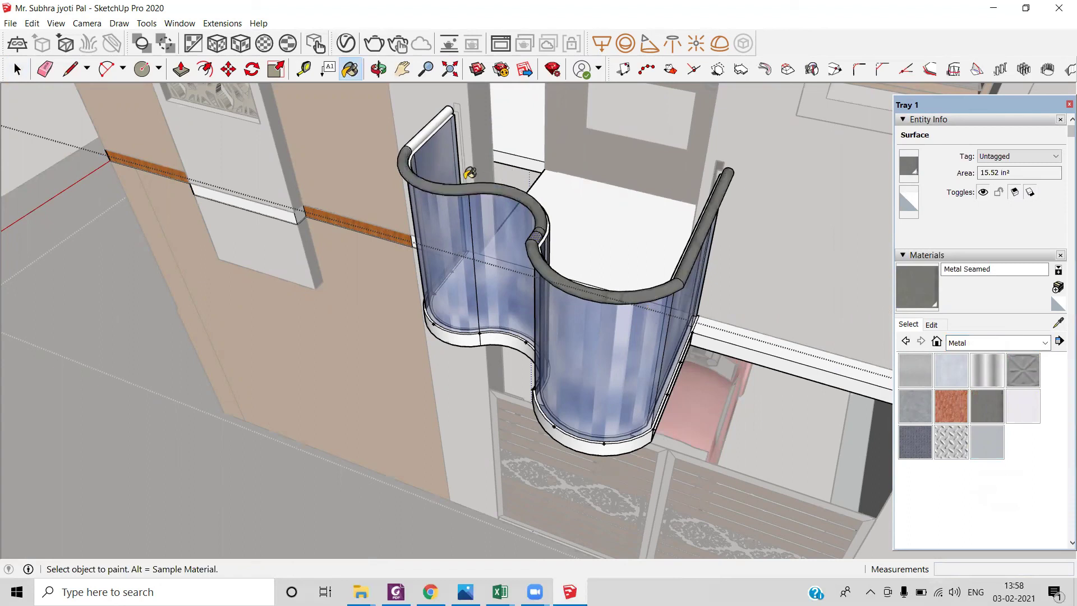
mouse_move(394, 338)
middle_down()
mouse_move(652, 321)
mouse_move(476, 440)
mouse_move(475, 297)
middle_up()
scroll(475, 298, down, 3)
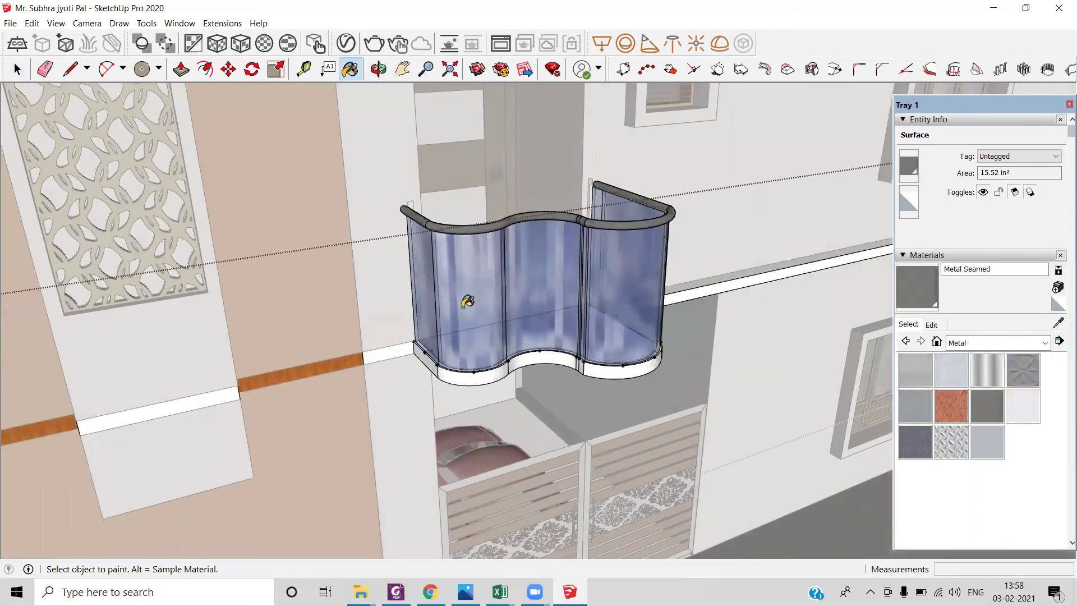
mouse_move(512, 360)
middle_down()
mouse_move(531, 351)
mouse_move(527, 382)
mouse_move(521, 360)
mouse_move(534, 362)
middle_up()
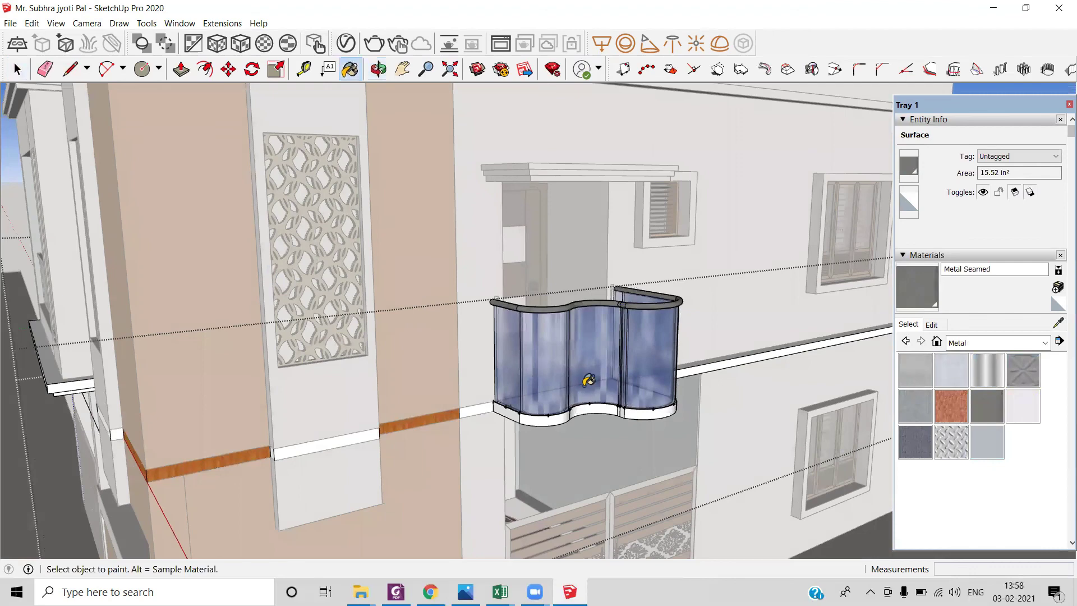
middle_drag(590, 438, 600, 471)
Switch to Chrome and look through the Civil Center Online Training Program form, including its course list and contact fields.
key(alt+Tab)
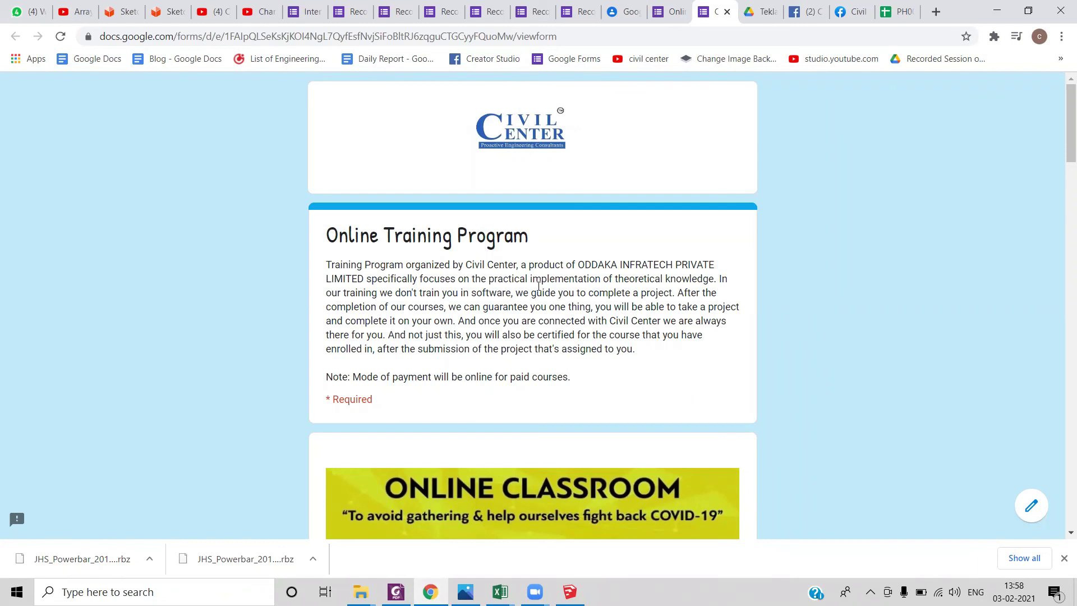
scroll(534, 259, down, 10)
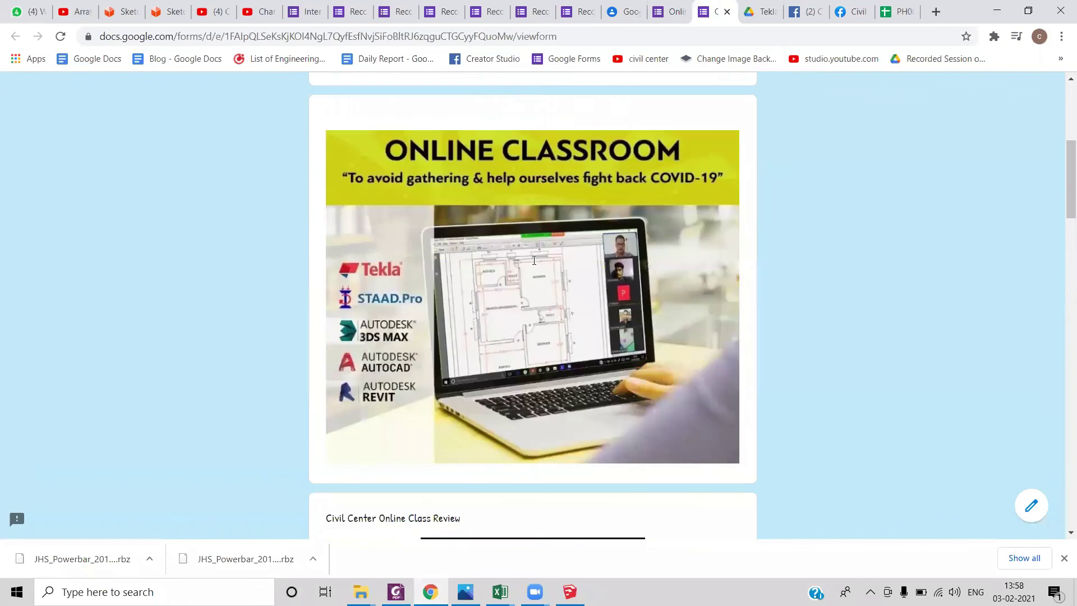
scroll(534, 263, down, 11)
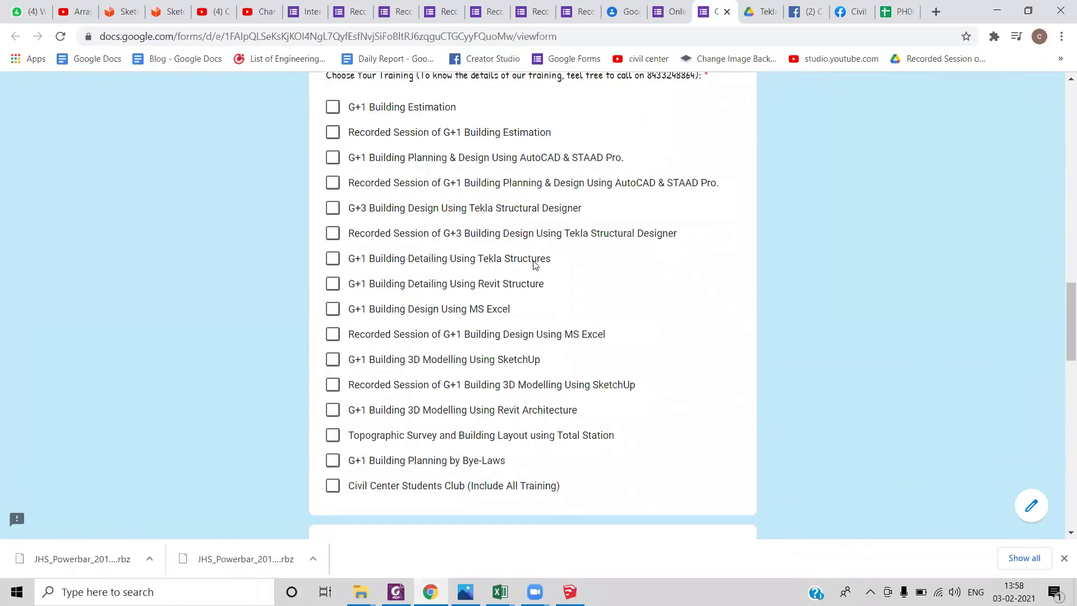
scroll(534, 264, down, 5)
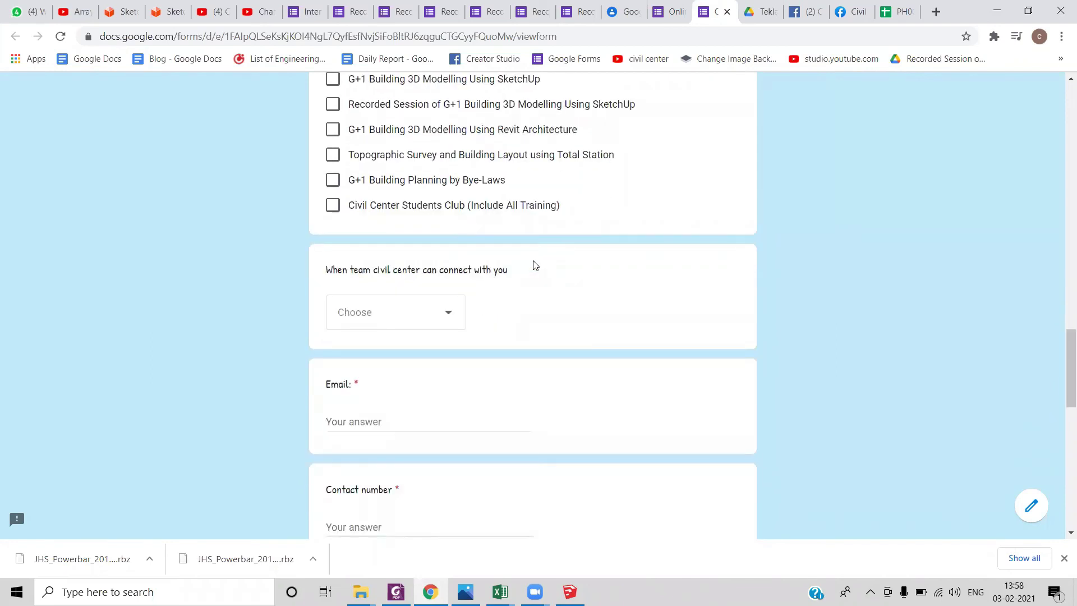
scroll(535, 265, down, 12)
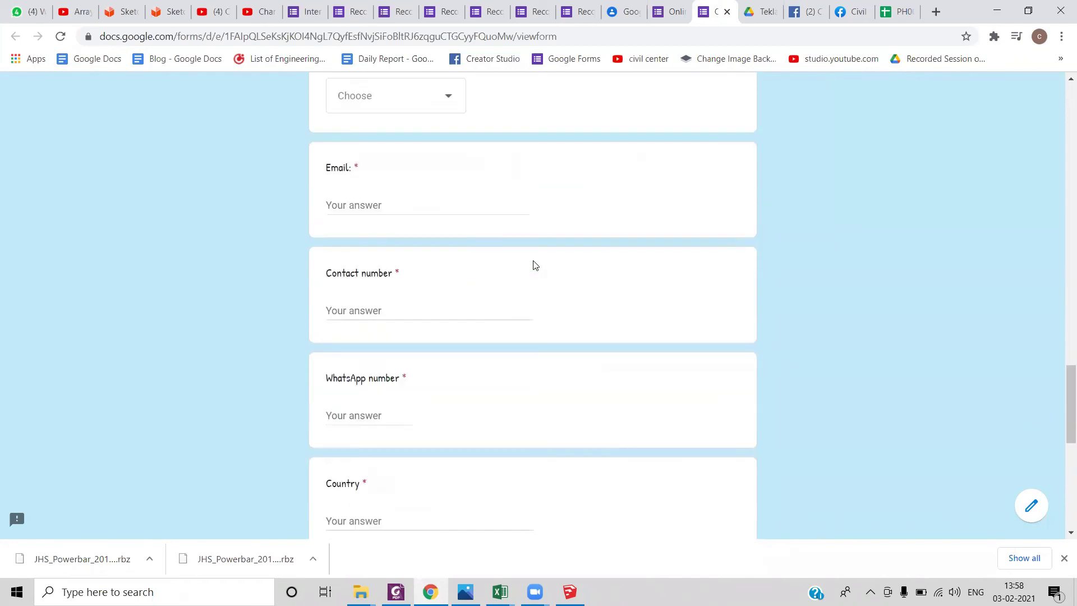
scroll(534, 265, down, 1)
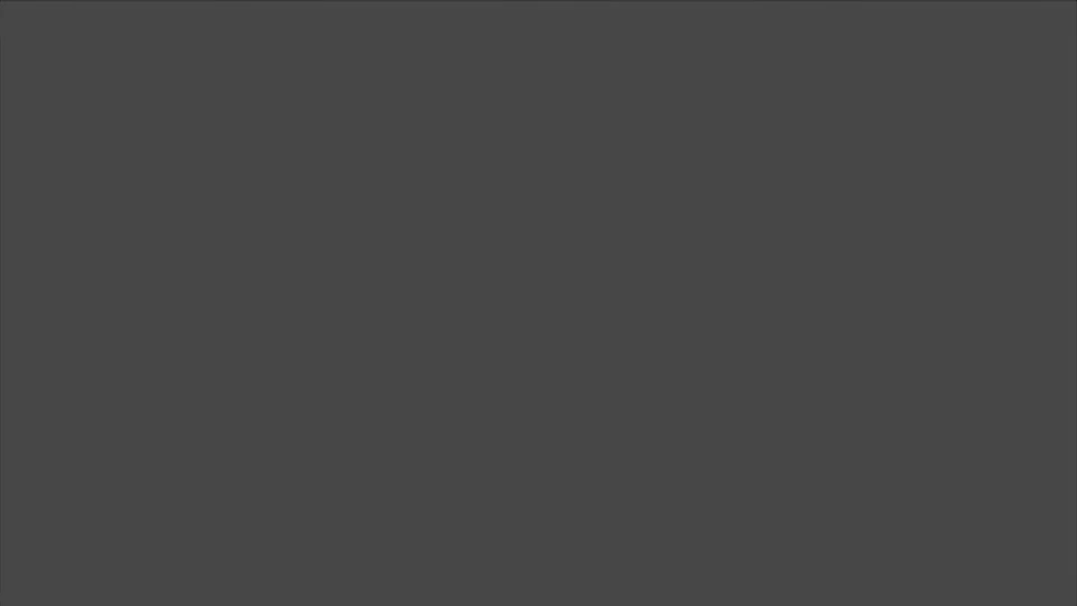